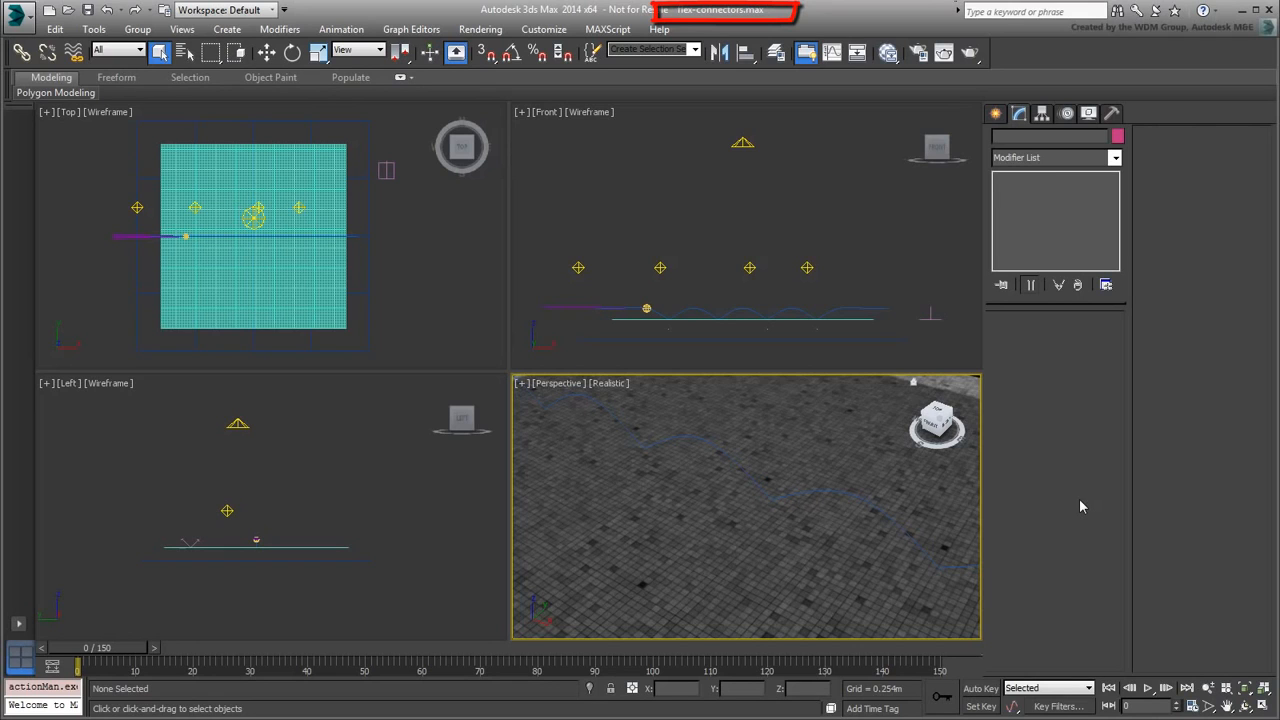
Step: Load the Ripples.xml cache into the Water Surface's Point Cache modifier, scrub the animation, and deselect the surface
click(861, 467)
click(1048, 191)
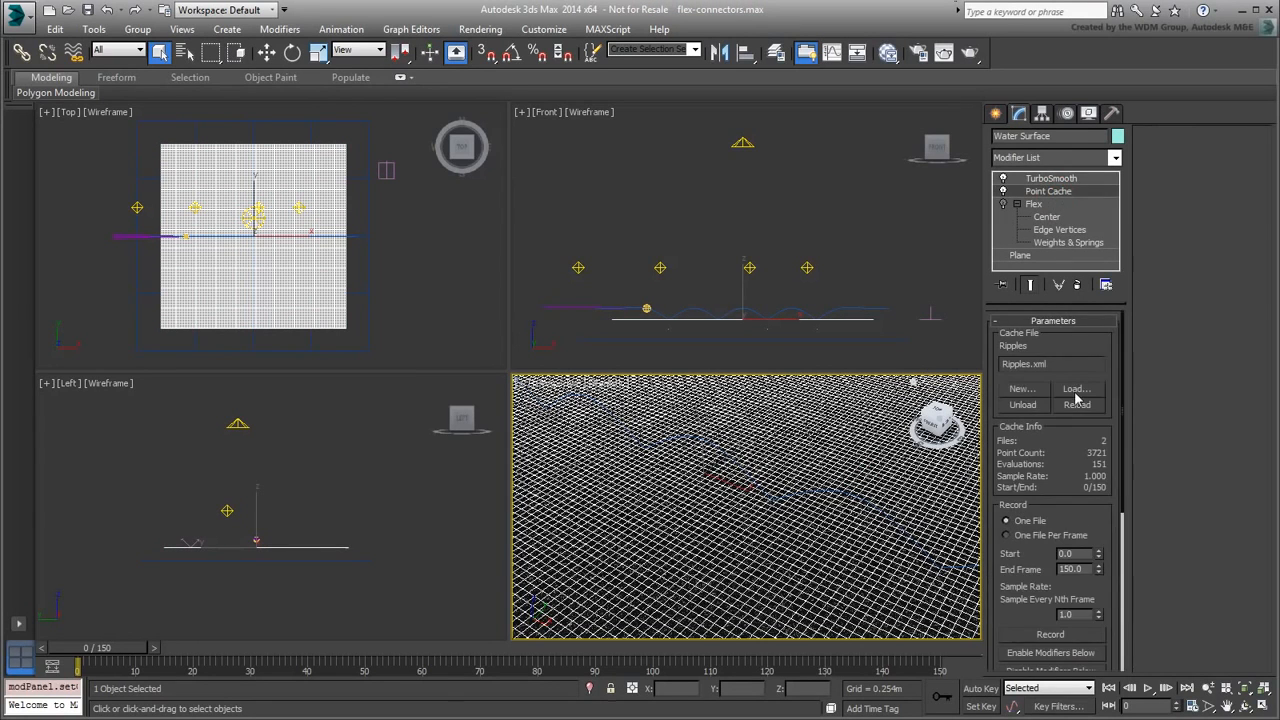
click(1076, 388)
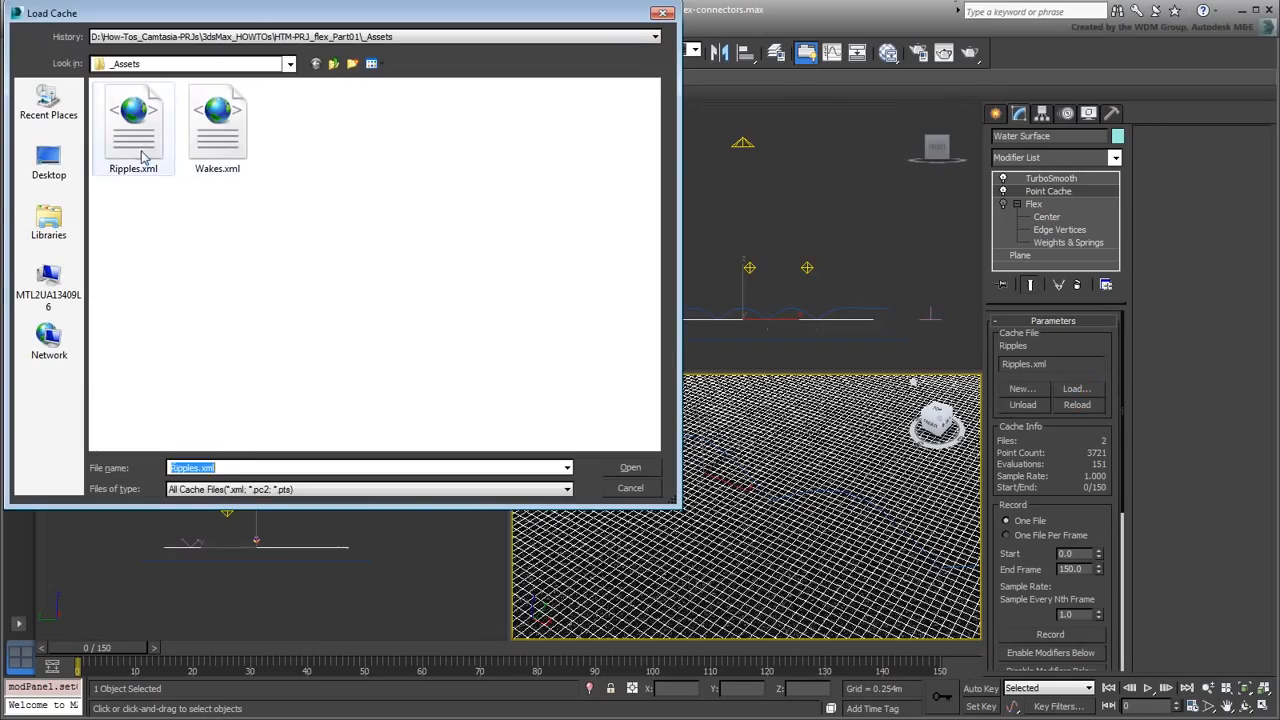
click(630, 467)
drag(88, 652, 33, 664)
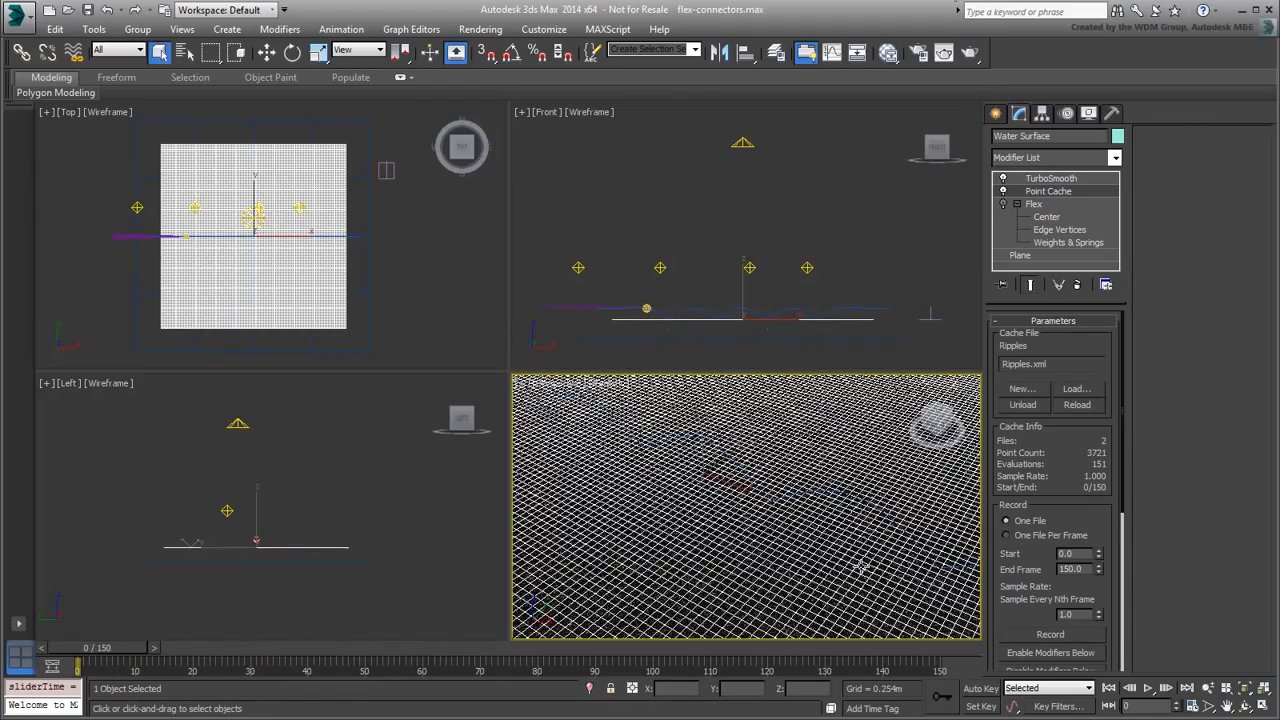
click(821, 569)
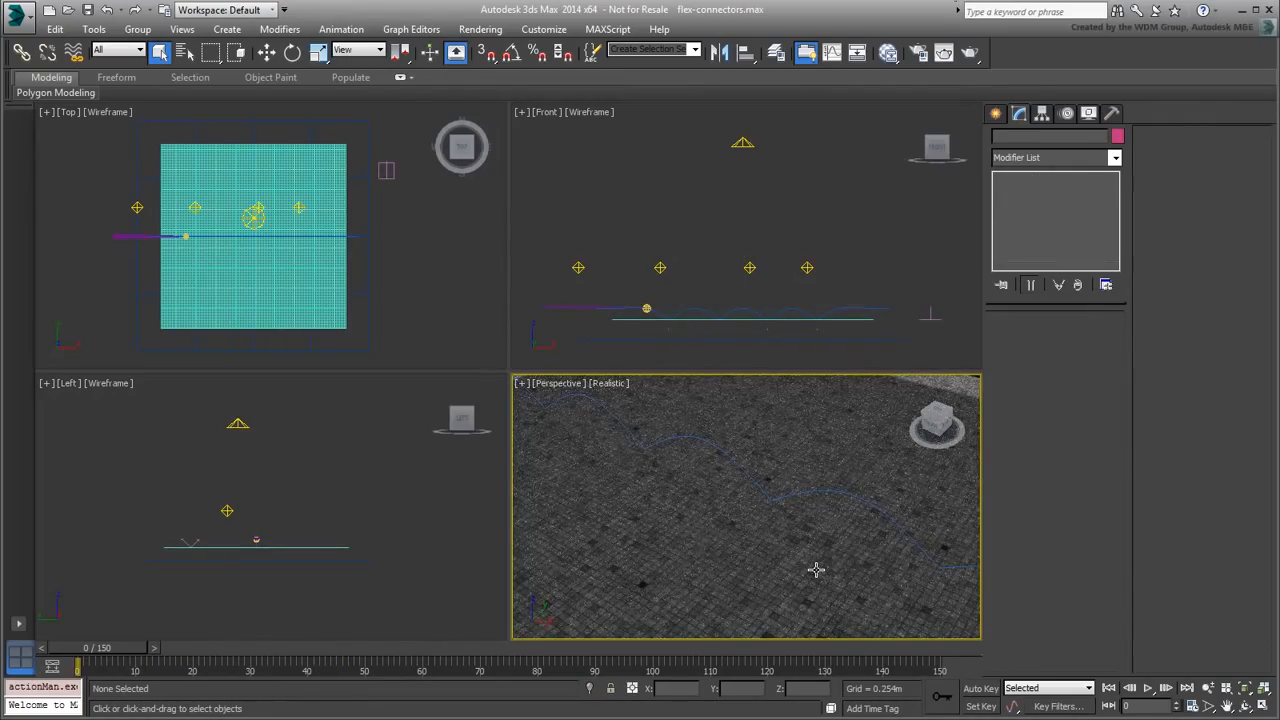
Step: Maximize the Top viewport and draw a straight horizontal two-point line in the empty area below the water plane
click(417, 308)
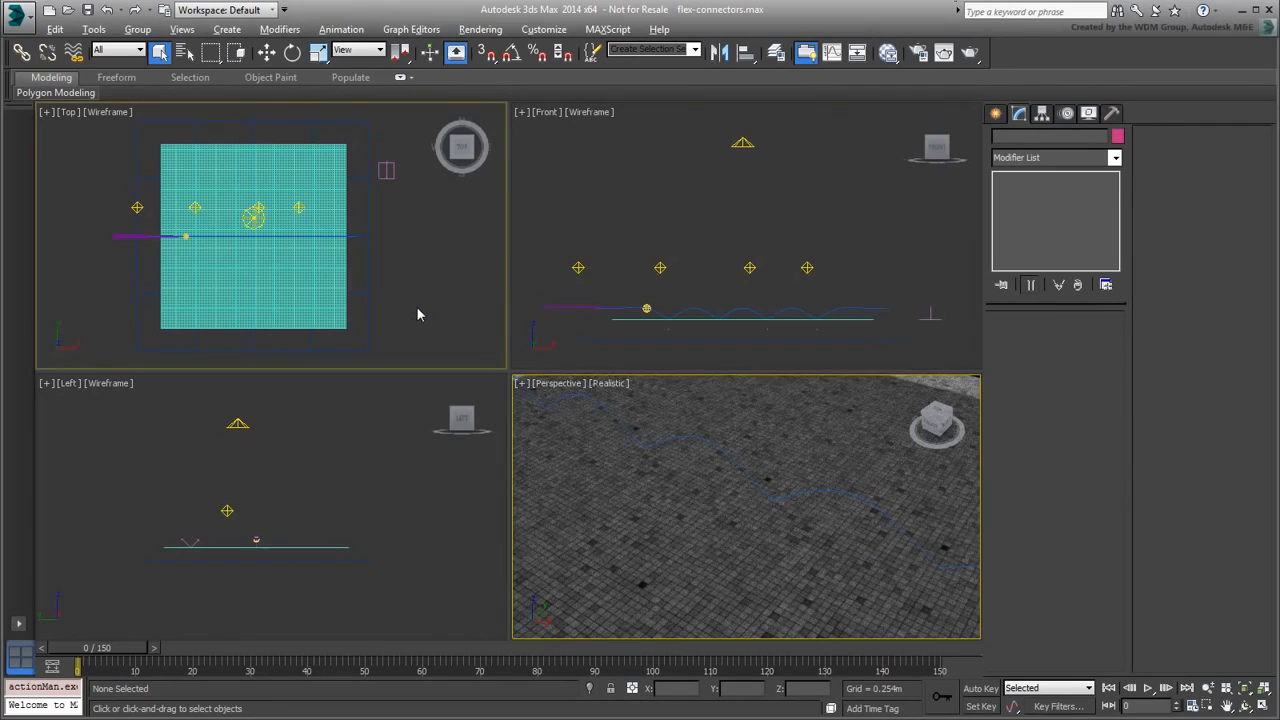
key(alt+w)
middle_drag(482, 505, 560, 336)
scroll(446, 493, up, 4)
middle_drag(518, 457, 507, 427)
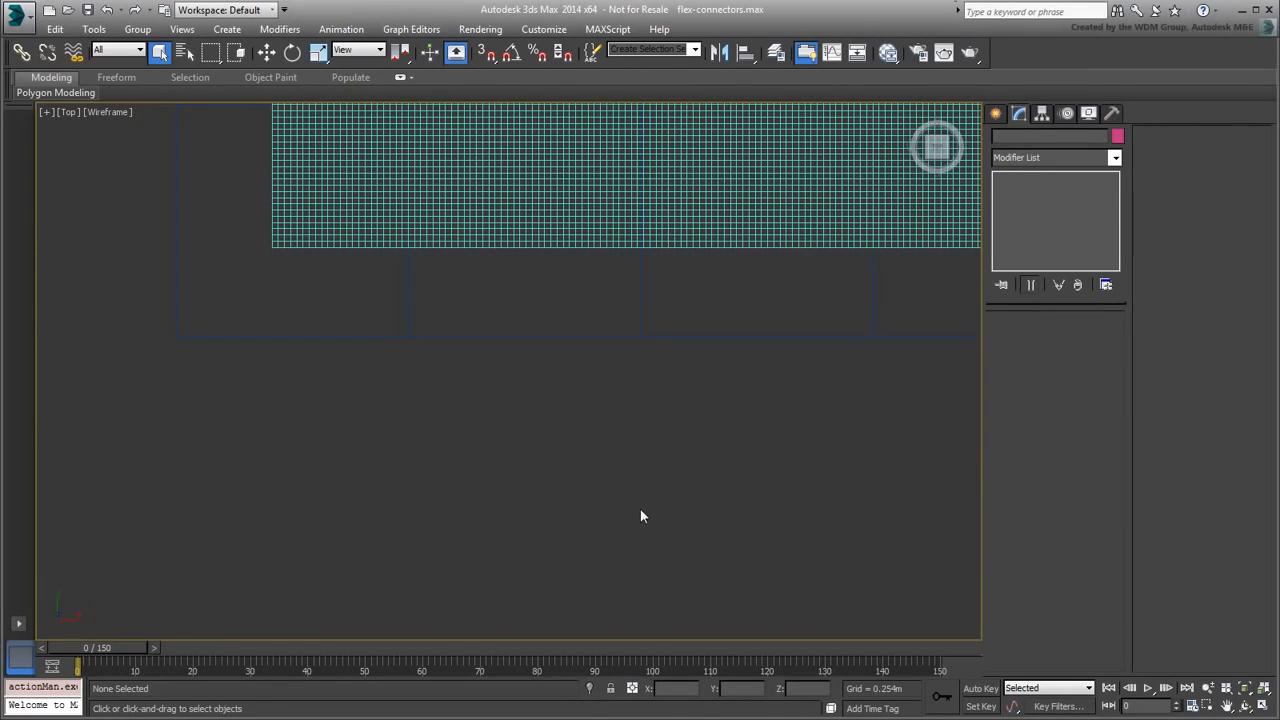
click(995, 113)
click(1024, 228)
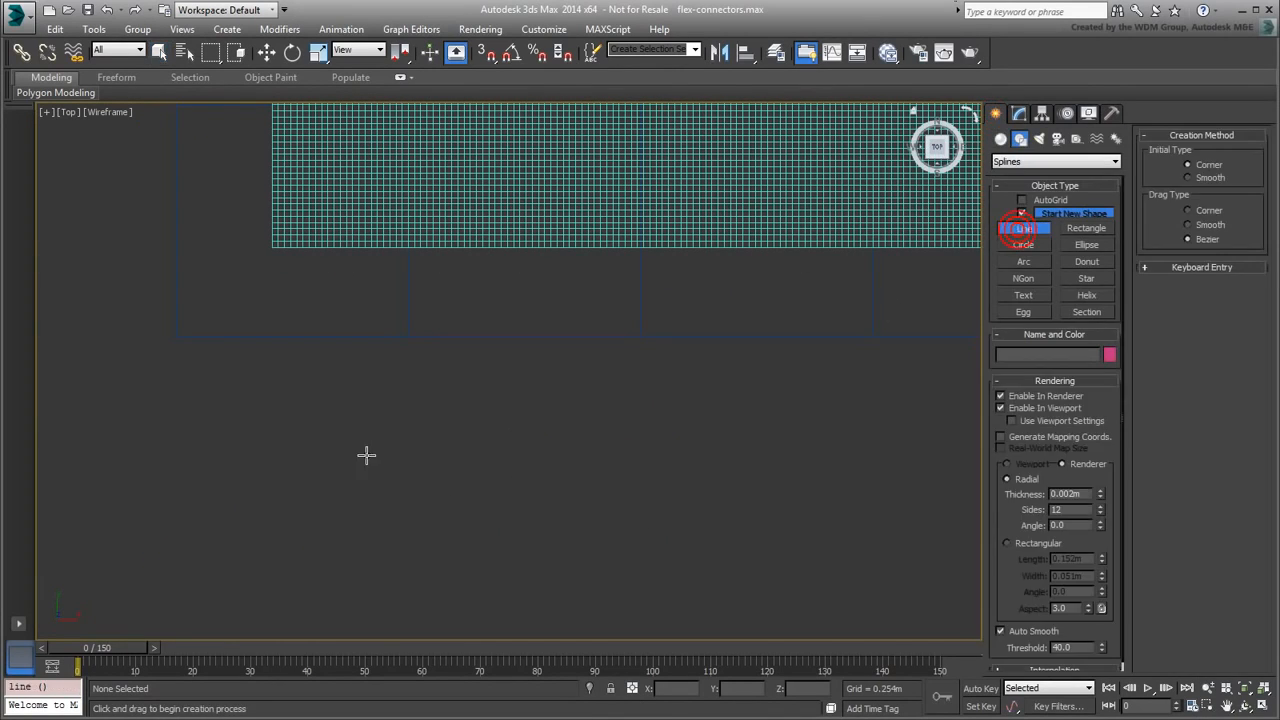
click(297, 491)
click(476, 491)
right_click(560, 489)
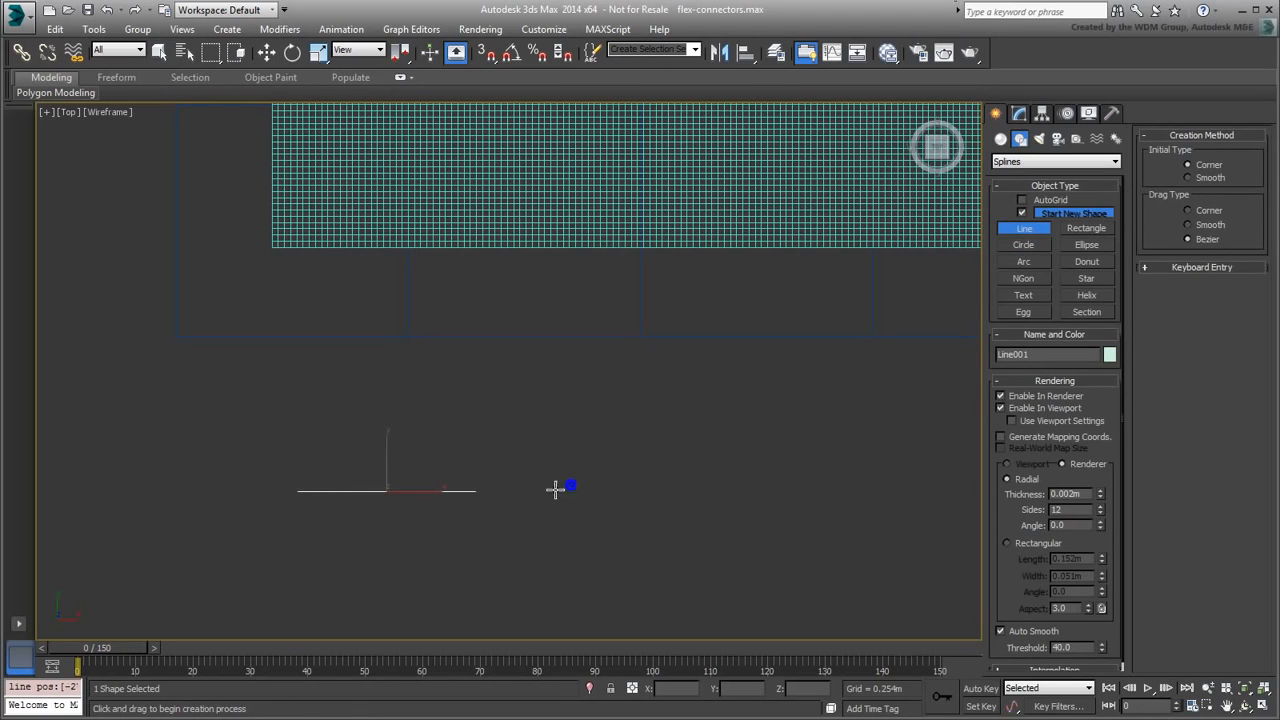
Step: Enter vertex editing on the new line and turn on Auto Key
scroll(376, 512, up, 5)
middle_drag(428, 518, 451, 483)
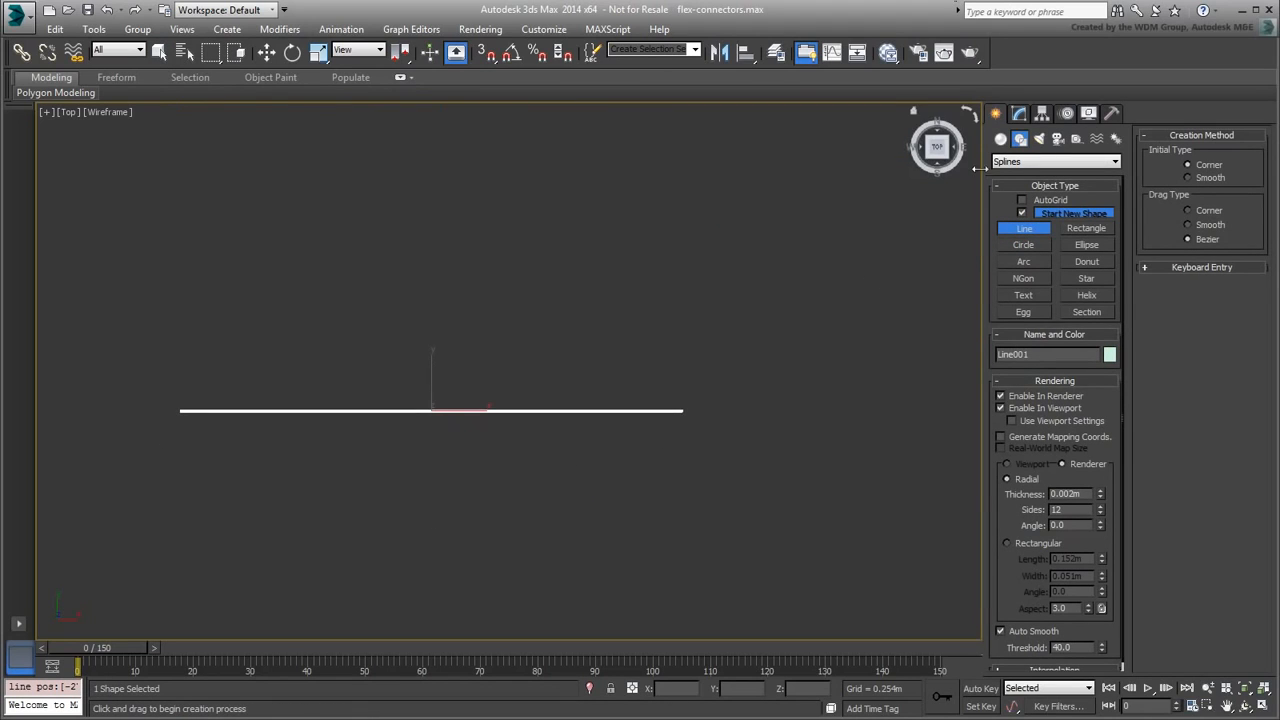
click(1018, 113)
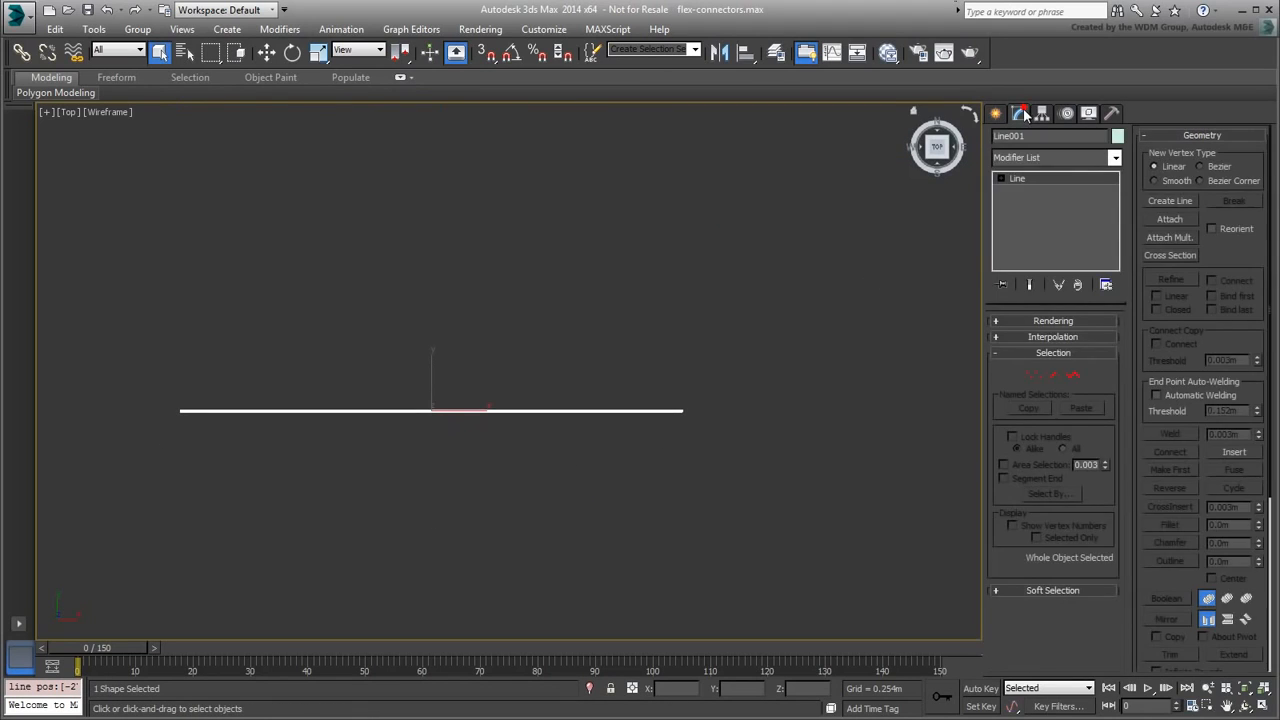
click(1032, 376)
click(980, 688)
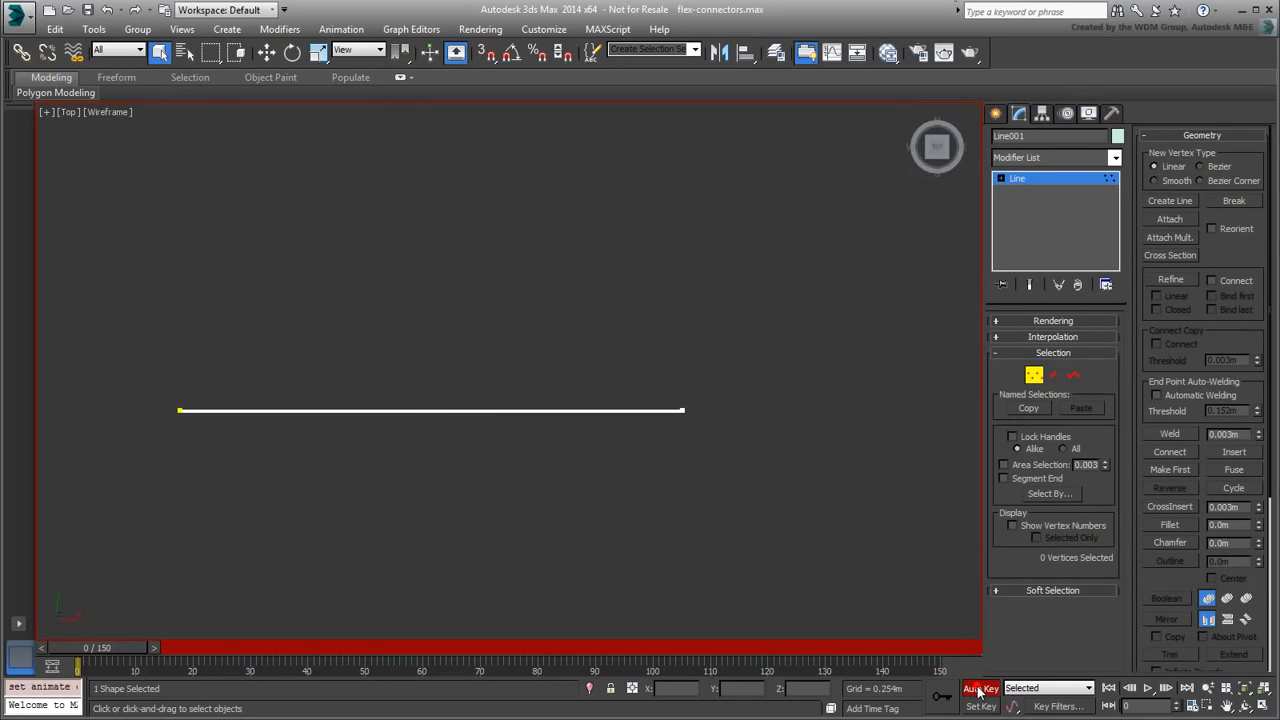
Step: Animate the line's right end vertex by moving it outward along X at frame 33, and return to frame 0
drag(705, 410, 705, 410)
drag(309, 643, 275, 645)
right_click(705, 440)
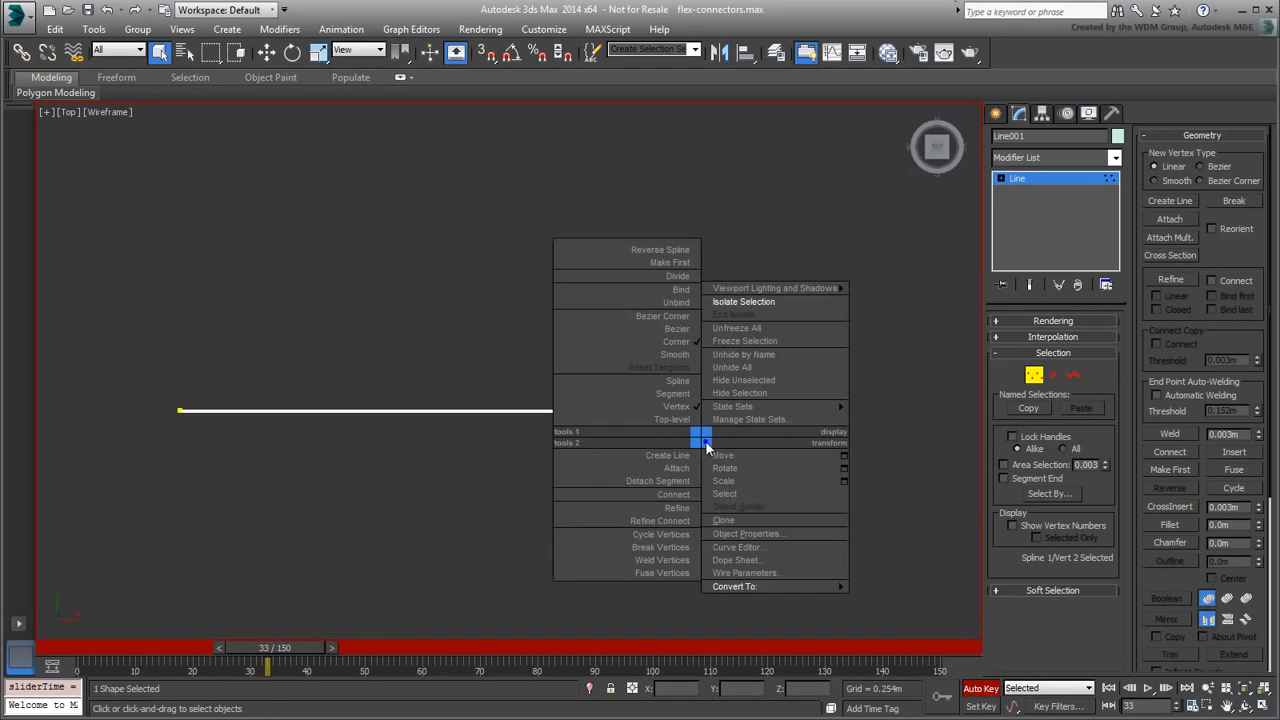
click(724, 456)
drag(714, 411, 993, 410)
drag(289, 646, 28, 655)
Step: Leave vertex editing on the line and turn off Auto Key
key(w)
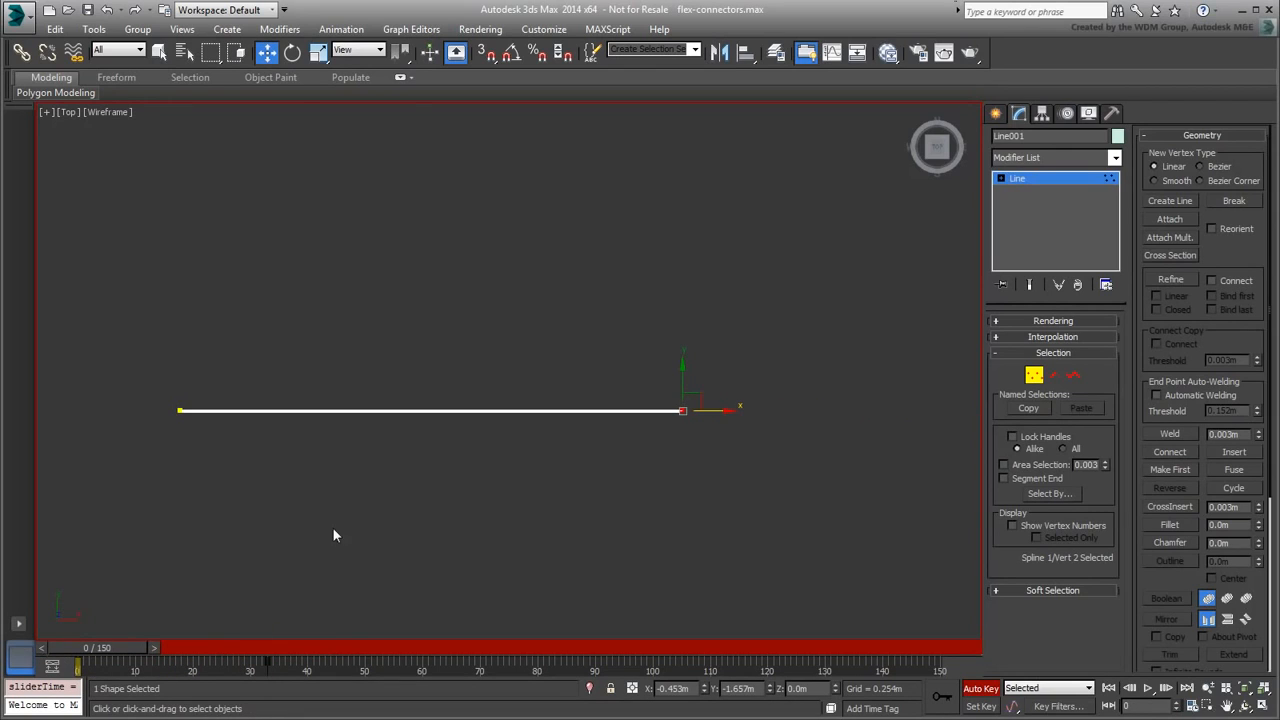
key(1)
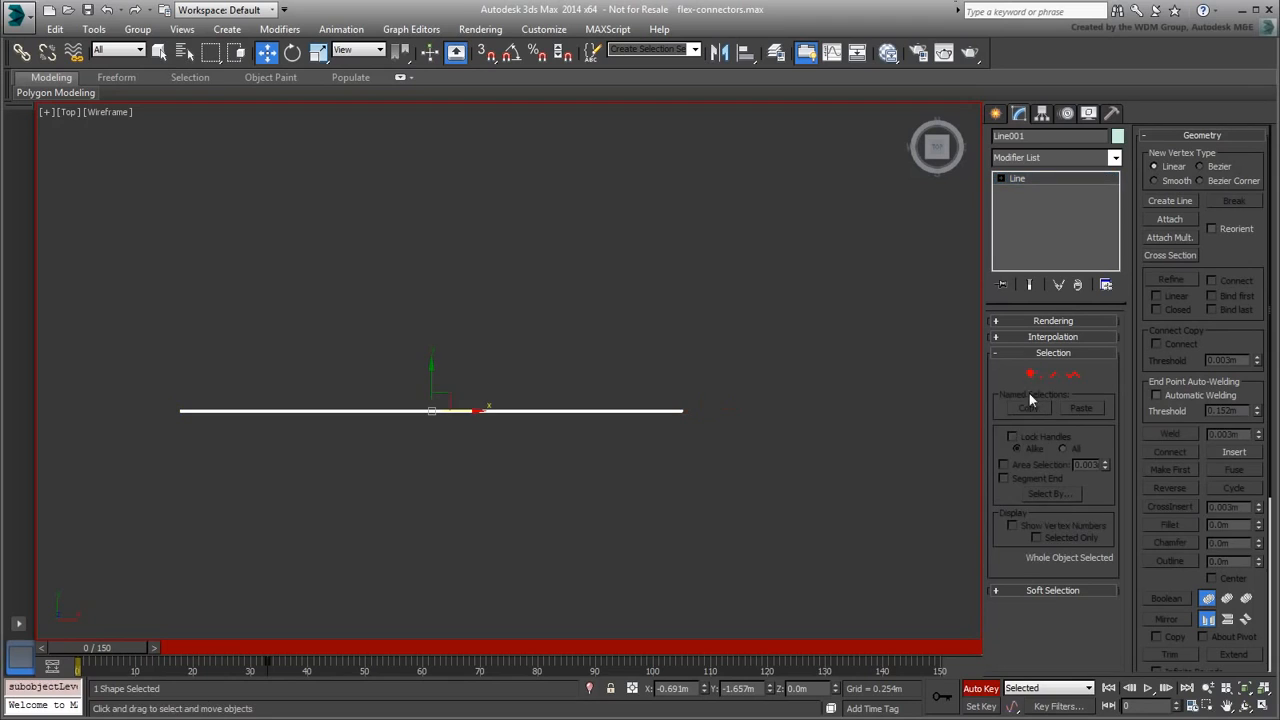
click(982, 688)
Step: Create two Point helpers side by side below the line, displayed as Cross and Box with a size of 0.107m
middle_drag(465, 521, 443, 408)
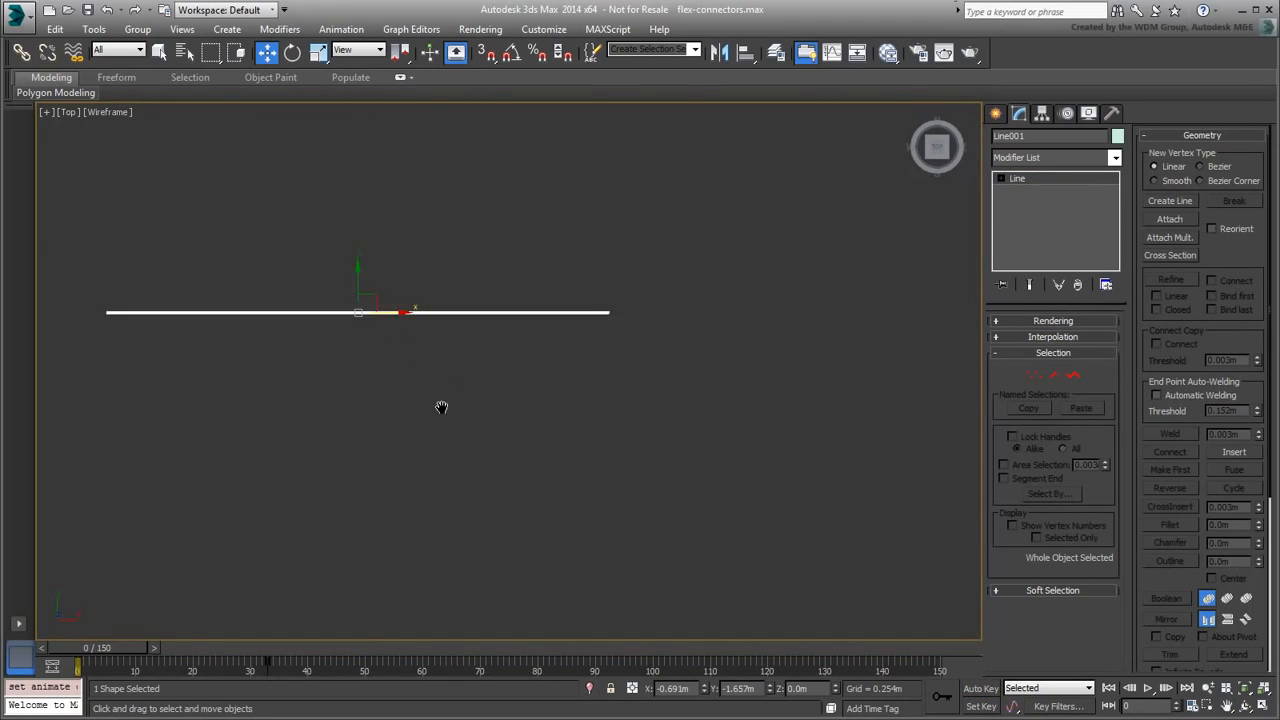
scroll(443, 408, down, 3)
middle_drag(503, 500, 460, 438)
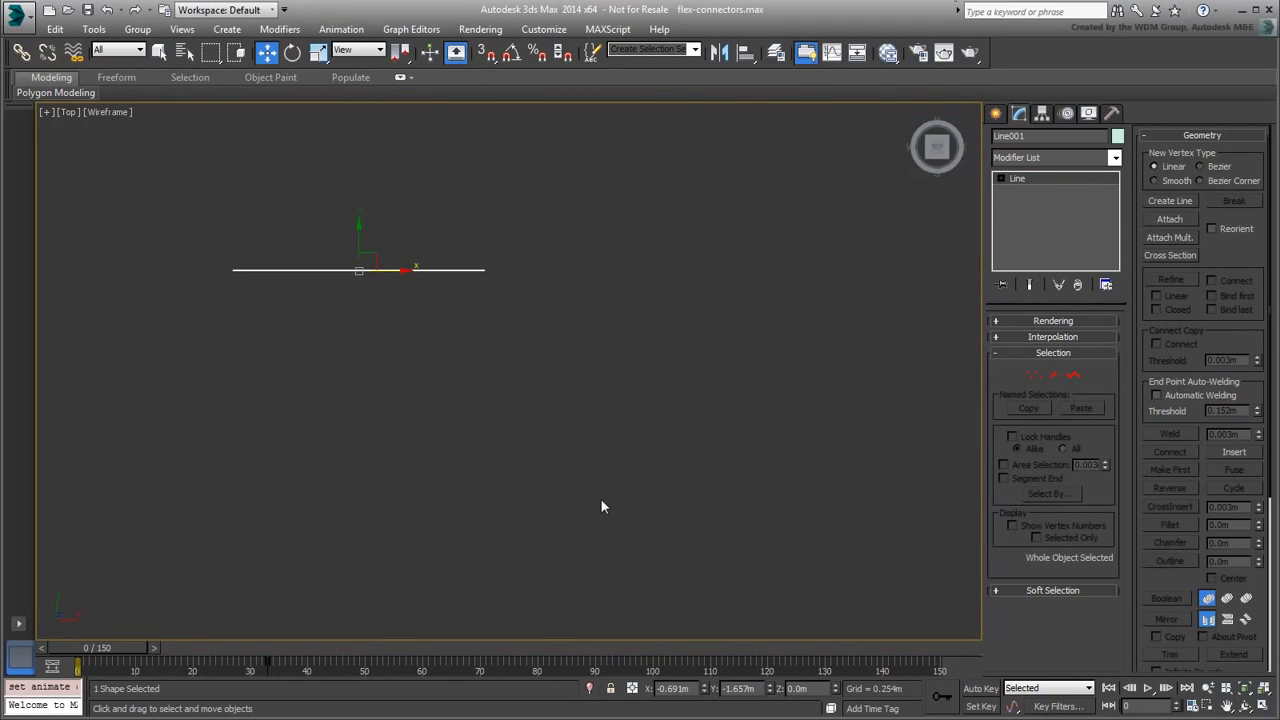
click(996, 113)
click(1077, 140)
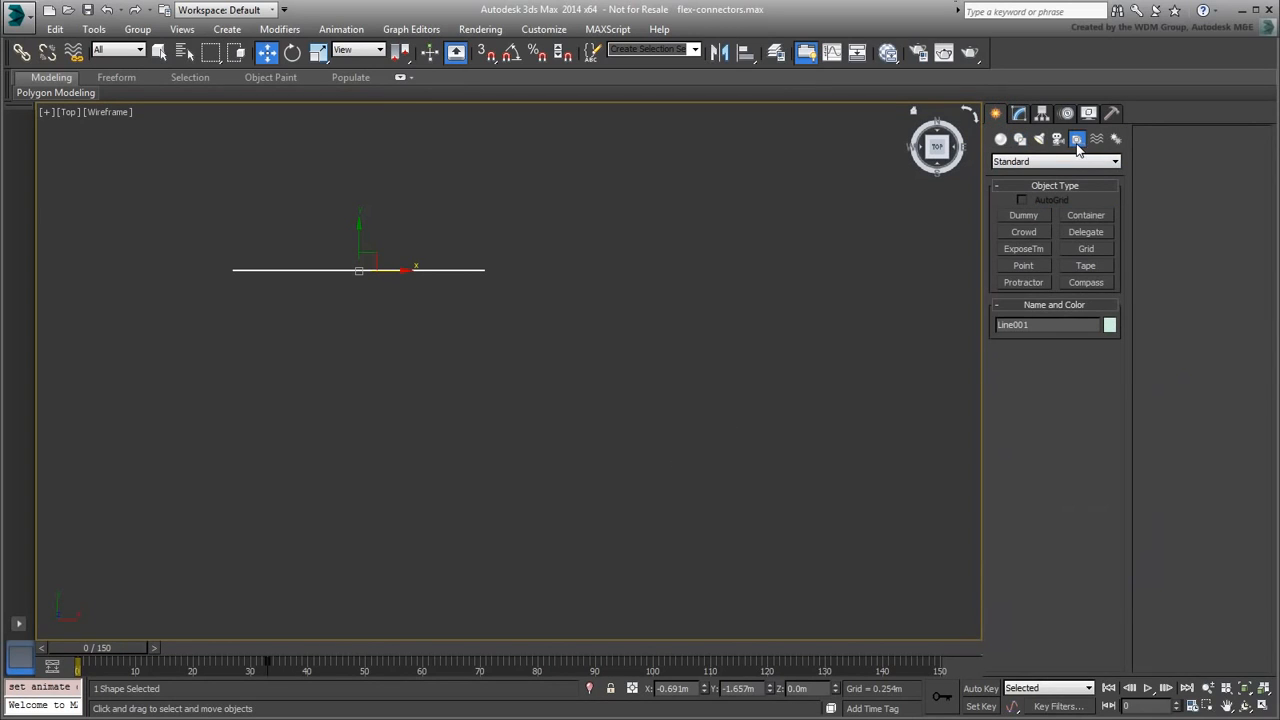
click(1022, 268)
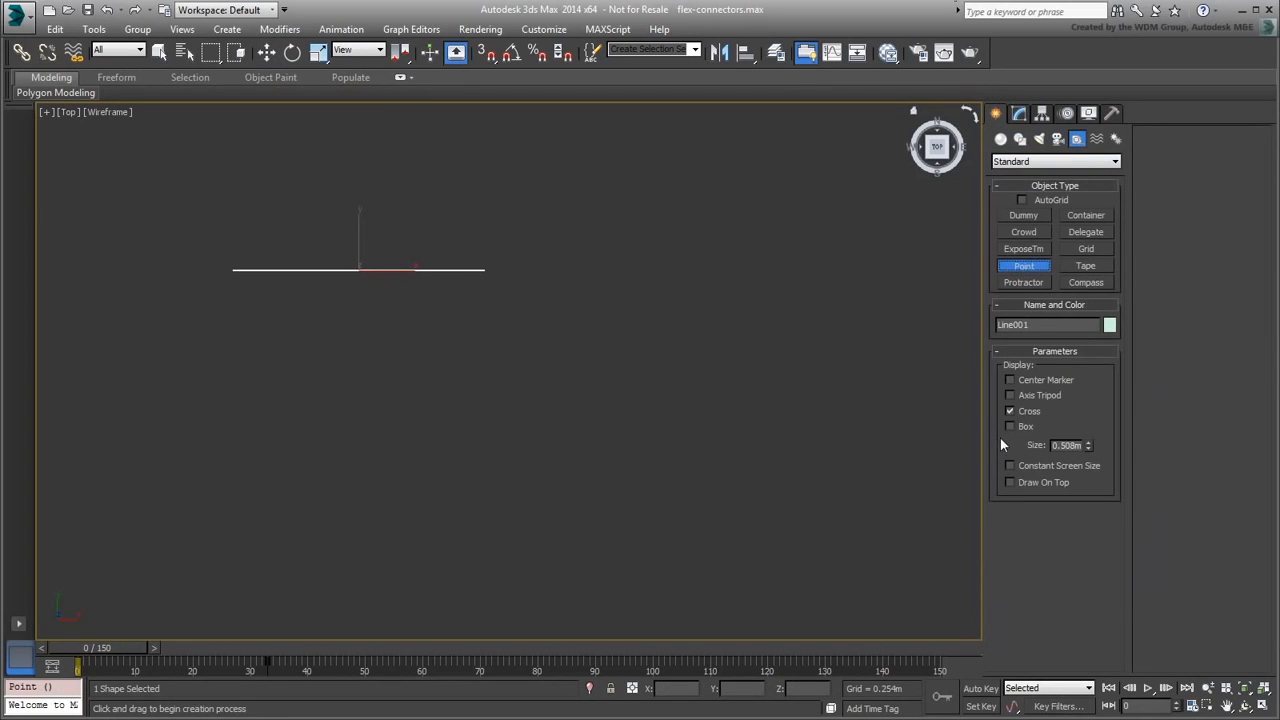
drag(206, 437, 204, 446)
drag(1087, 447, 1088, 505)
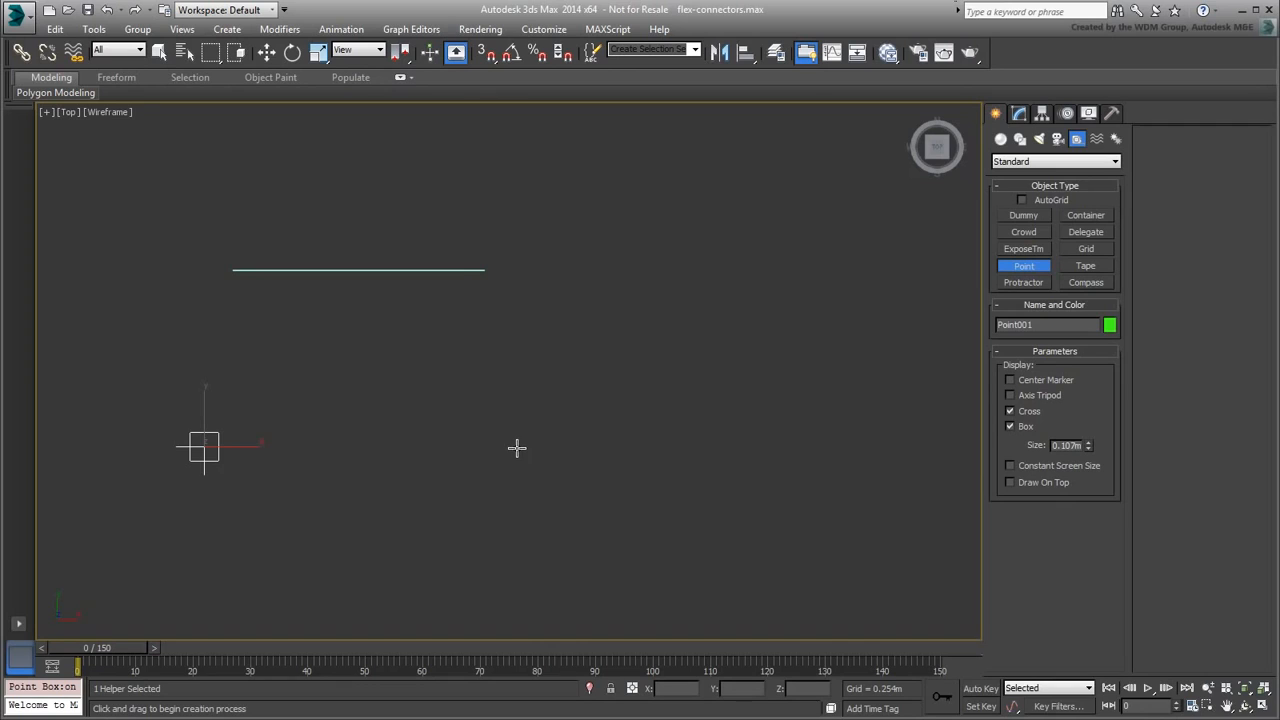
drag(516, 447, 509, 449)
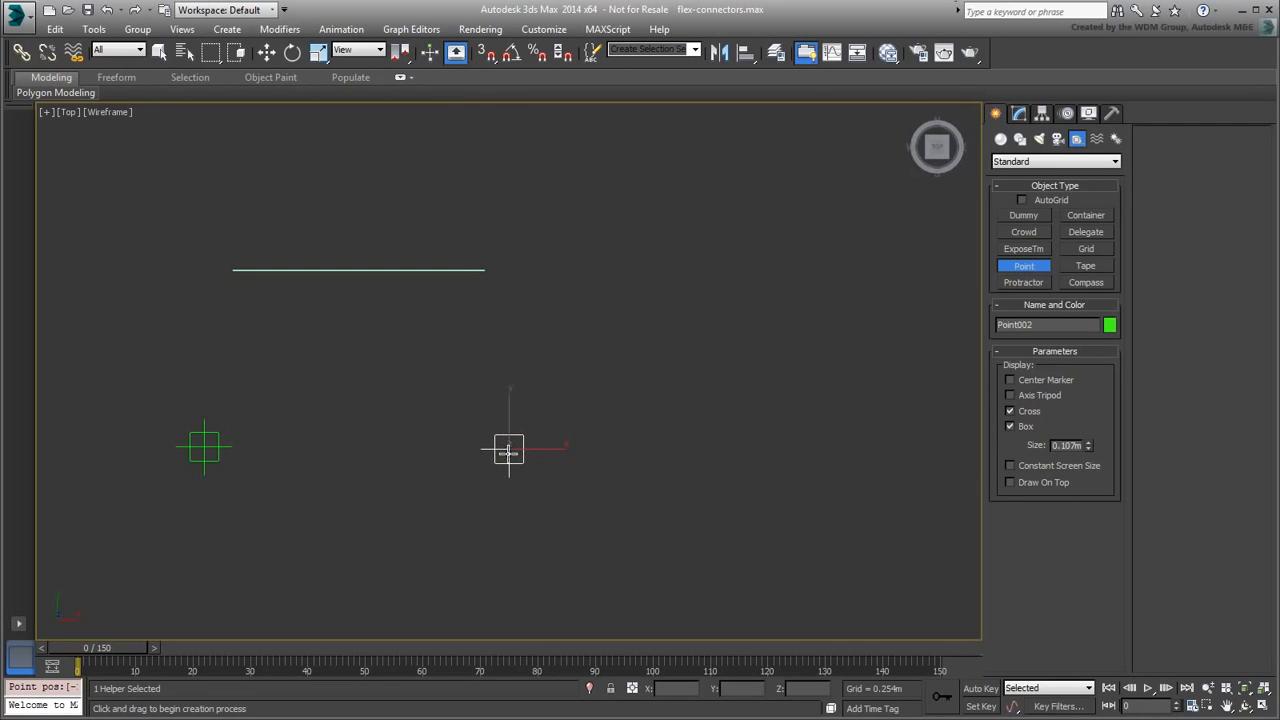
Step: Draw a two-point line from the center of the left Point helper to the center of the right one
click(1019, 140)
click(1024, 228)
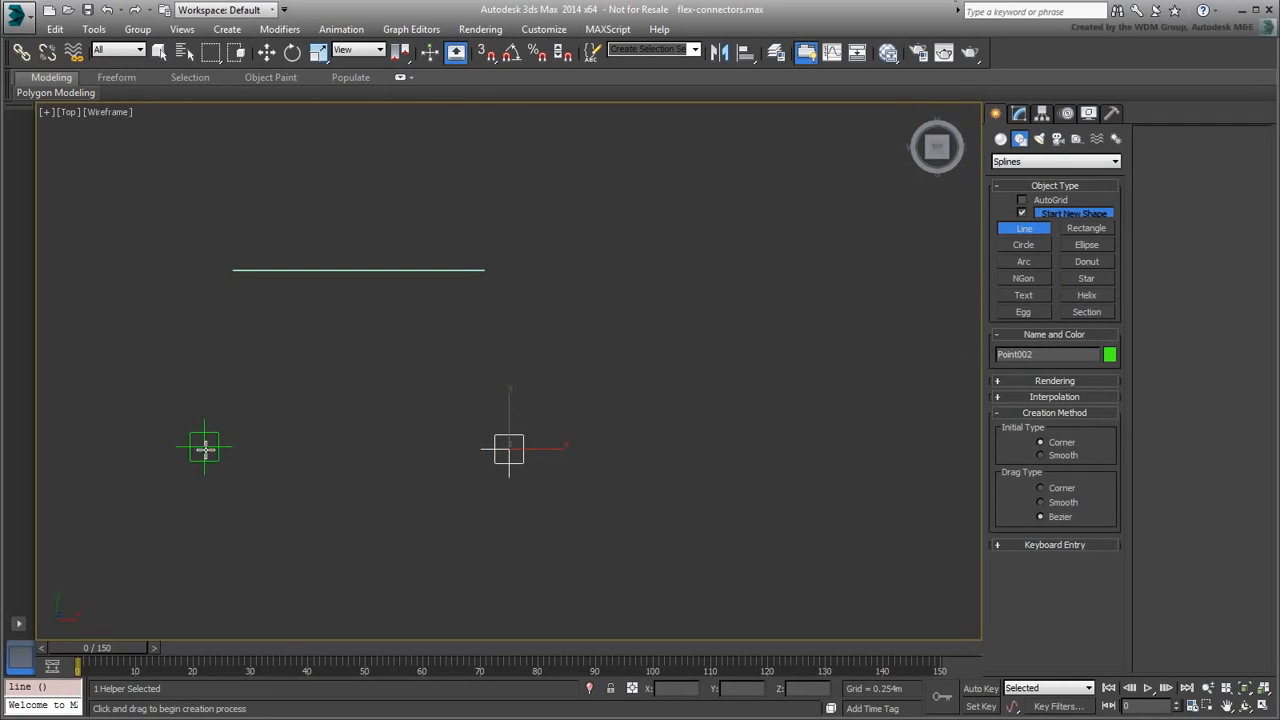
click(202, 447)
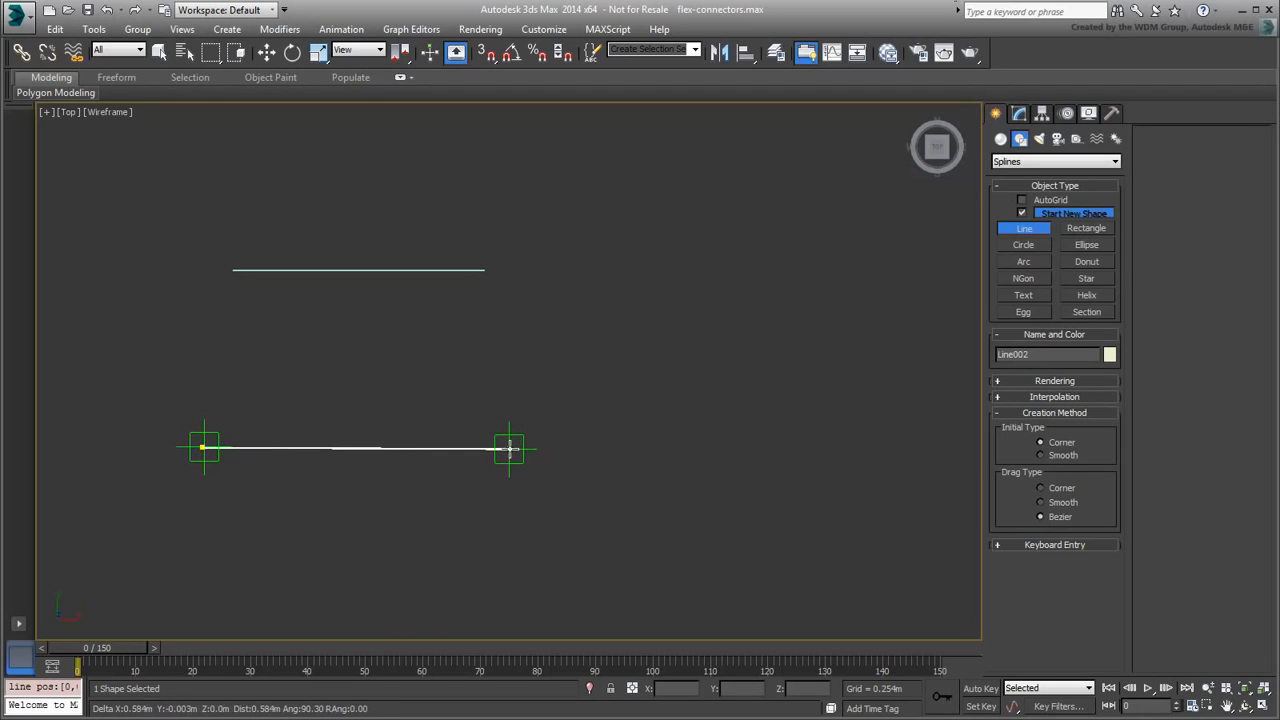
click(508, 449)
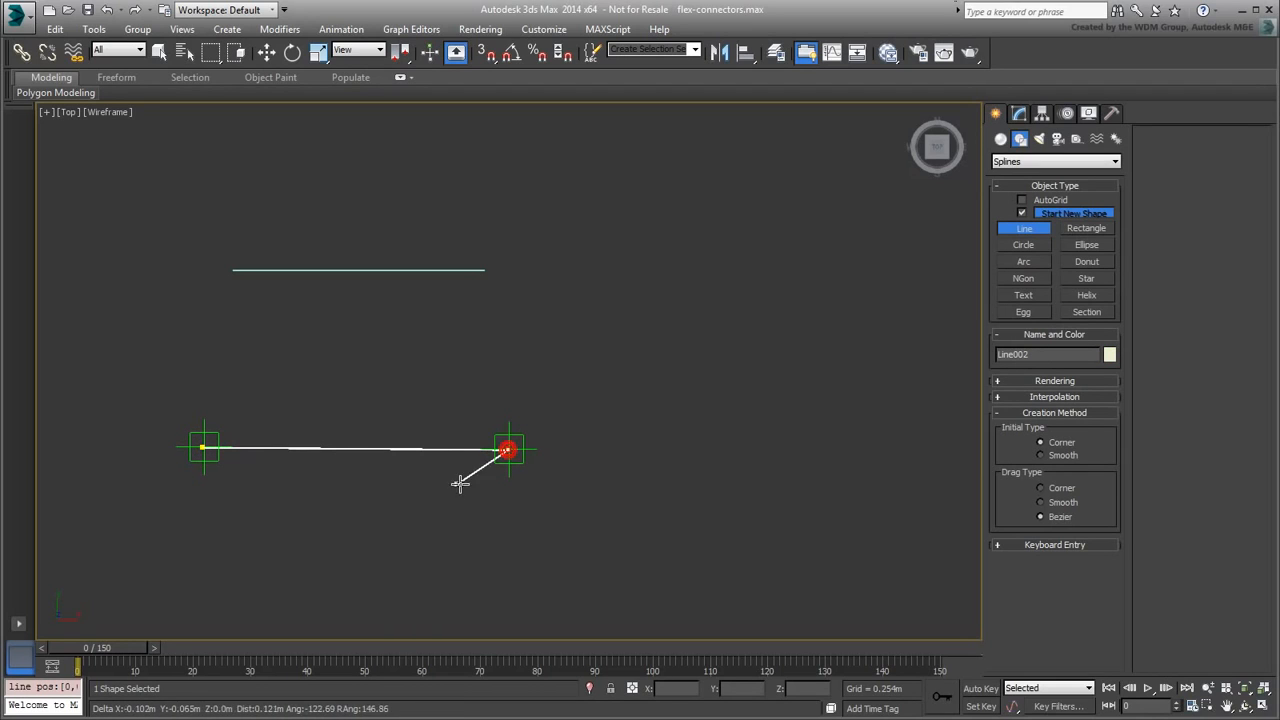
right_click(458, 487)
Step: Add a SplineSelect modifier to the line between the helpers and select its left end vertex
middle_drag(358, 498, 405, 498)
scroll(405, 498, up, 2)
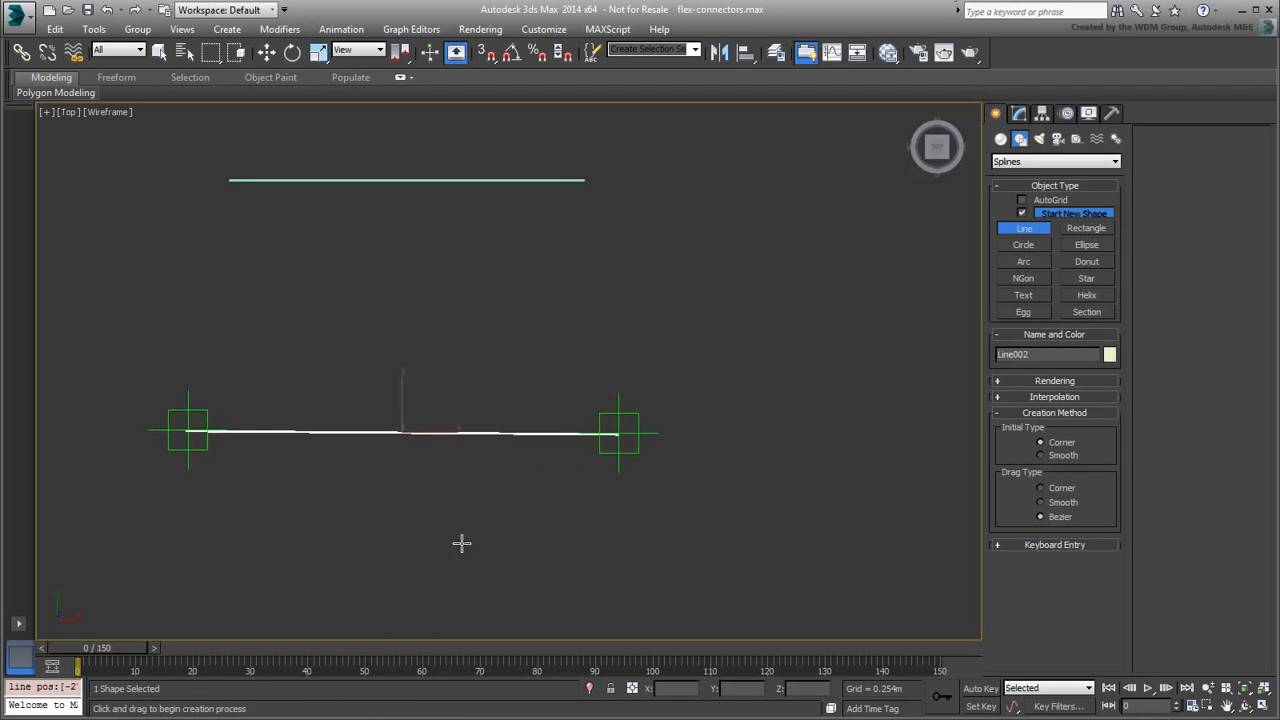
middle_drag(470, 543, 508, 535)
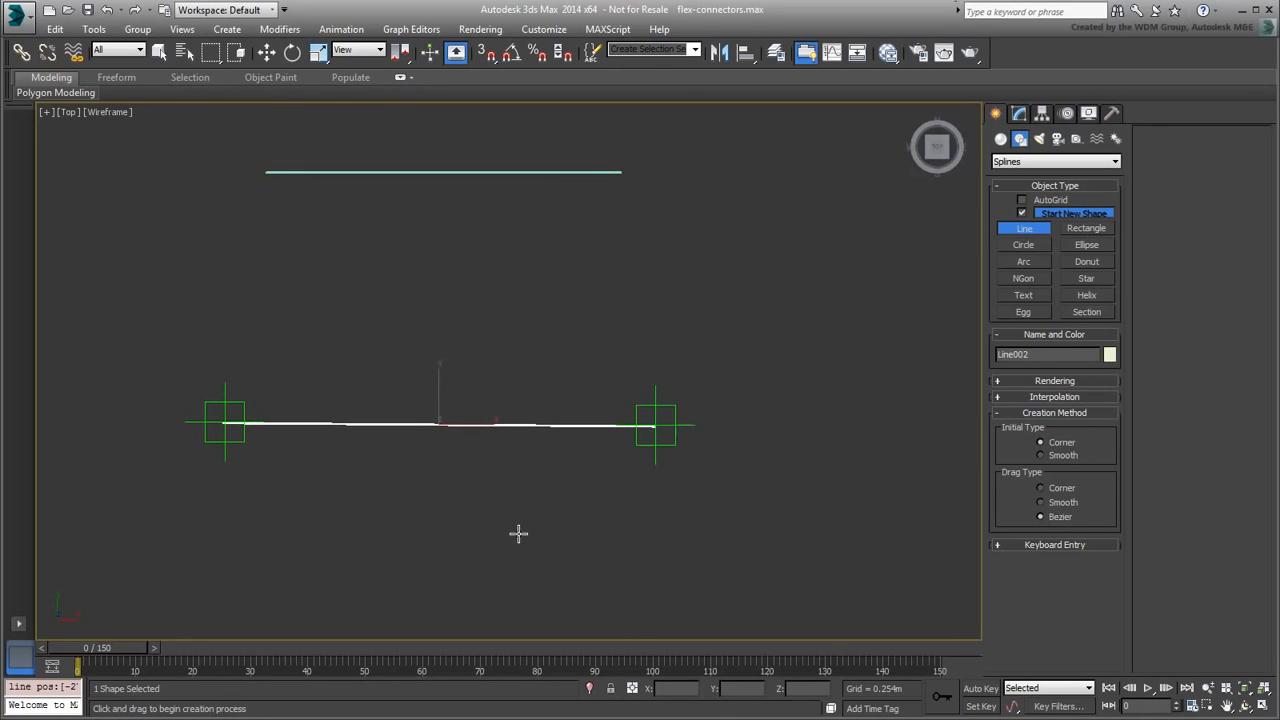
click(1018, 116)
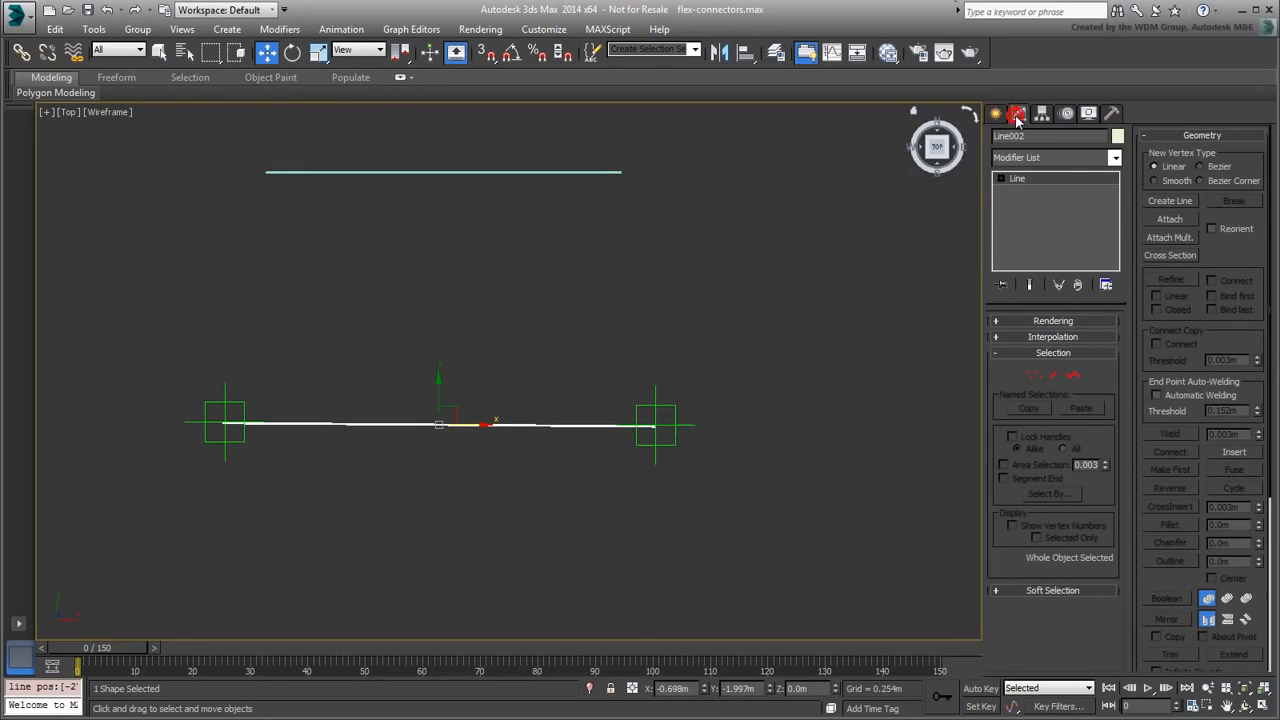
click(1066, 162)
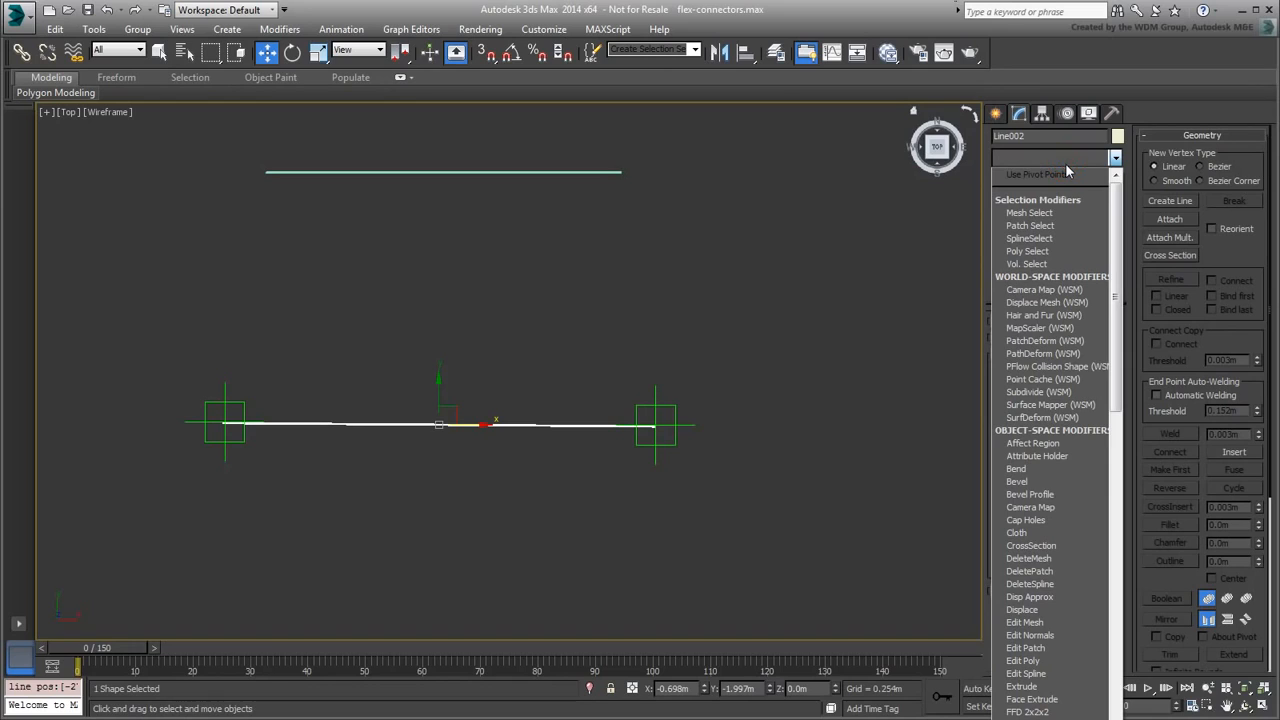
click(1029, 238)
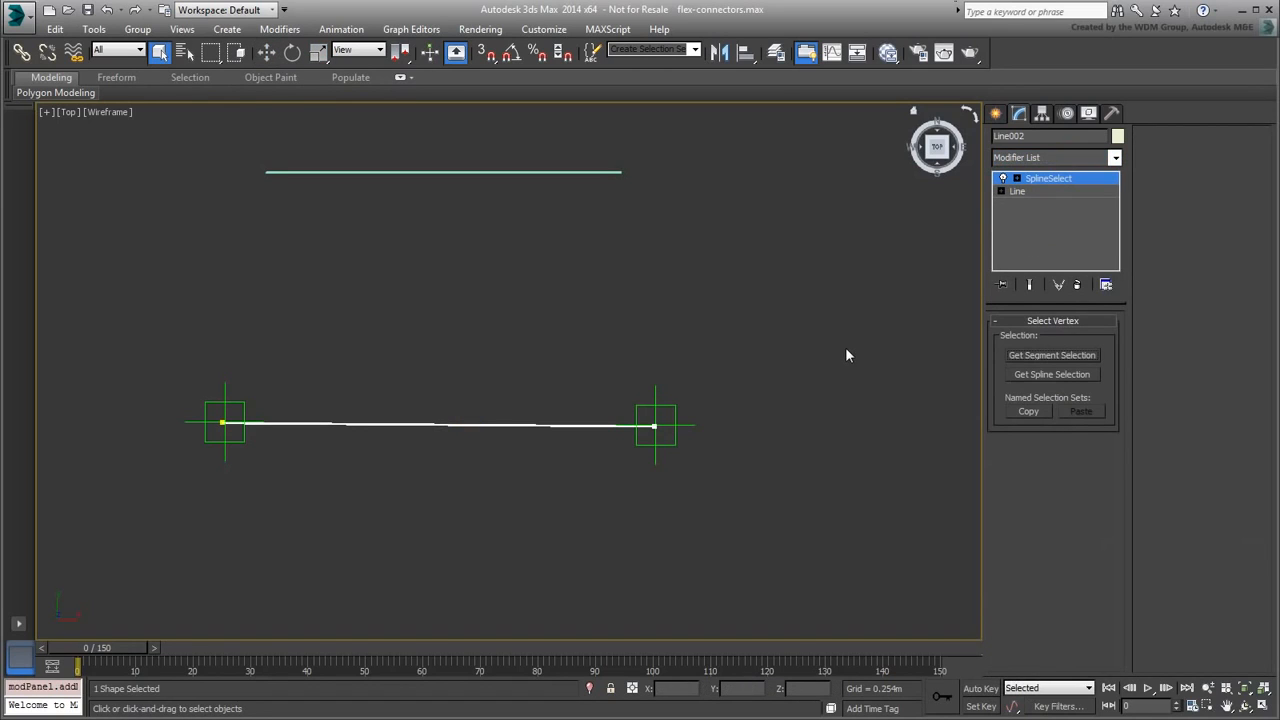
drag(167, 340, 287, 498)
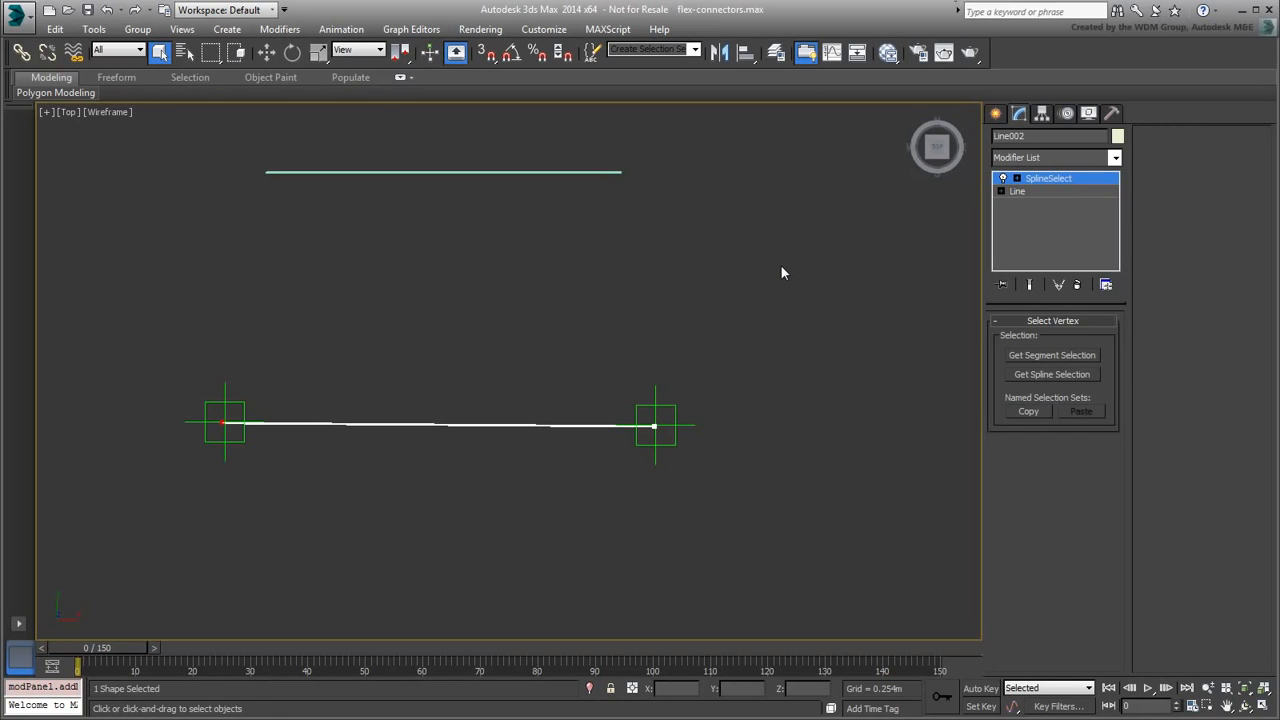
Step: Add a Linked XForm modifier over the vertex selection and pick the left Point helper as its control object
click(1063, 158)
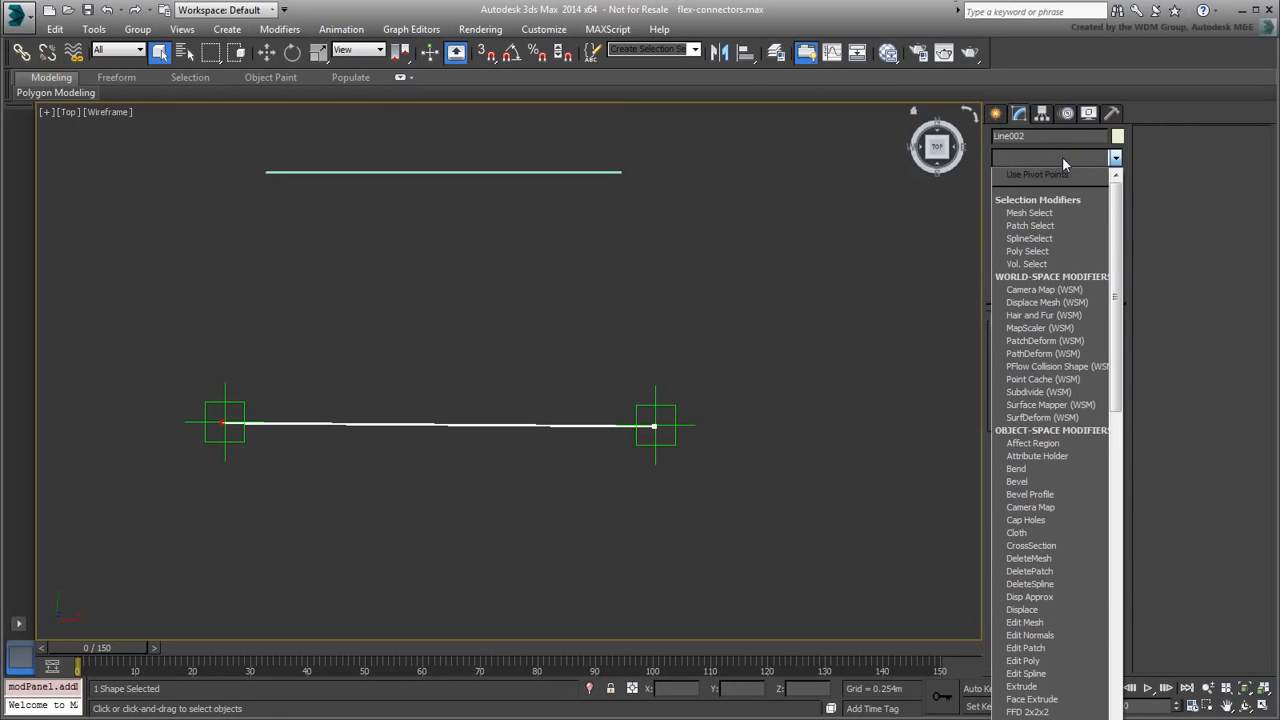
scroll(1045, 320, down, 9)
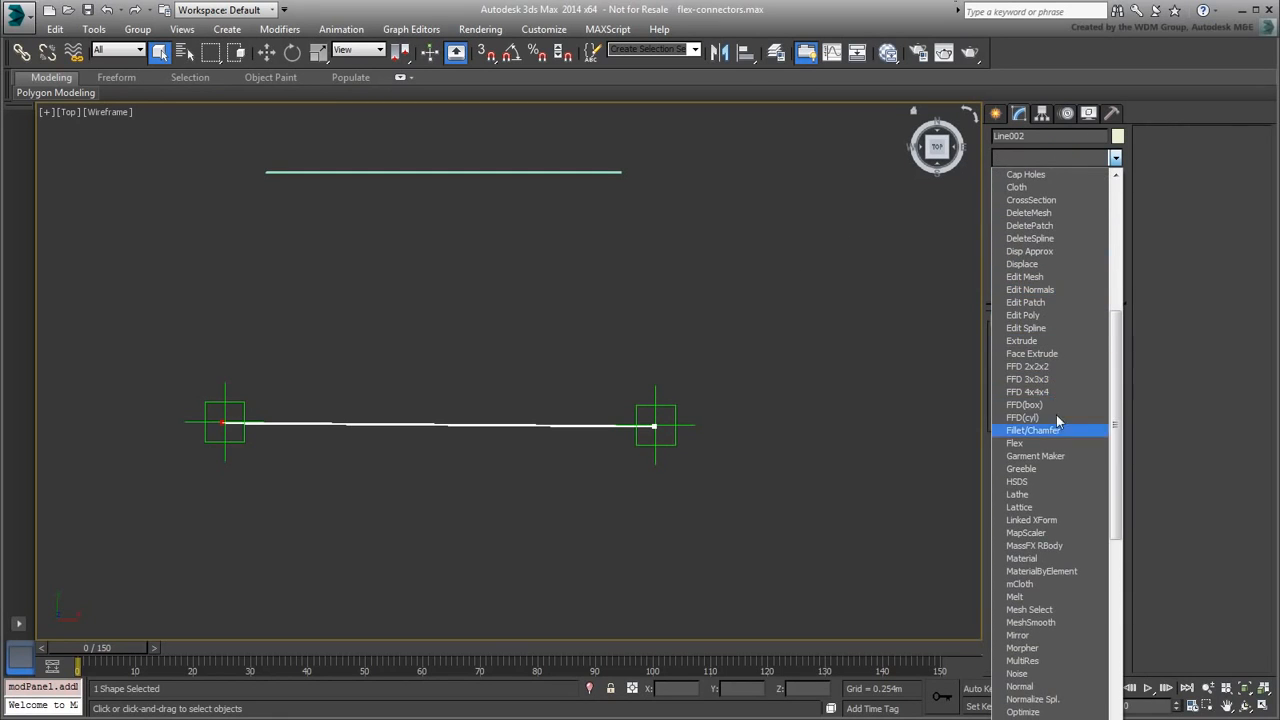
click(1036, 521)
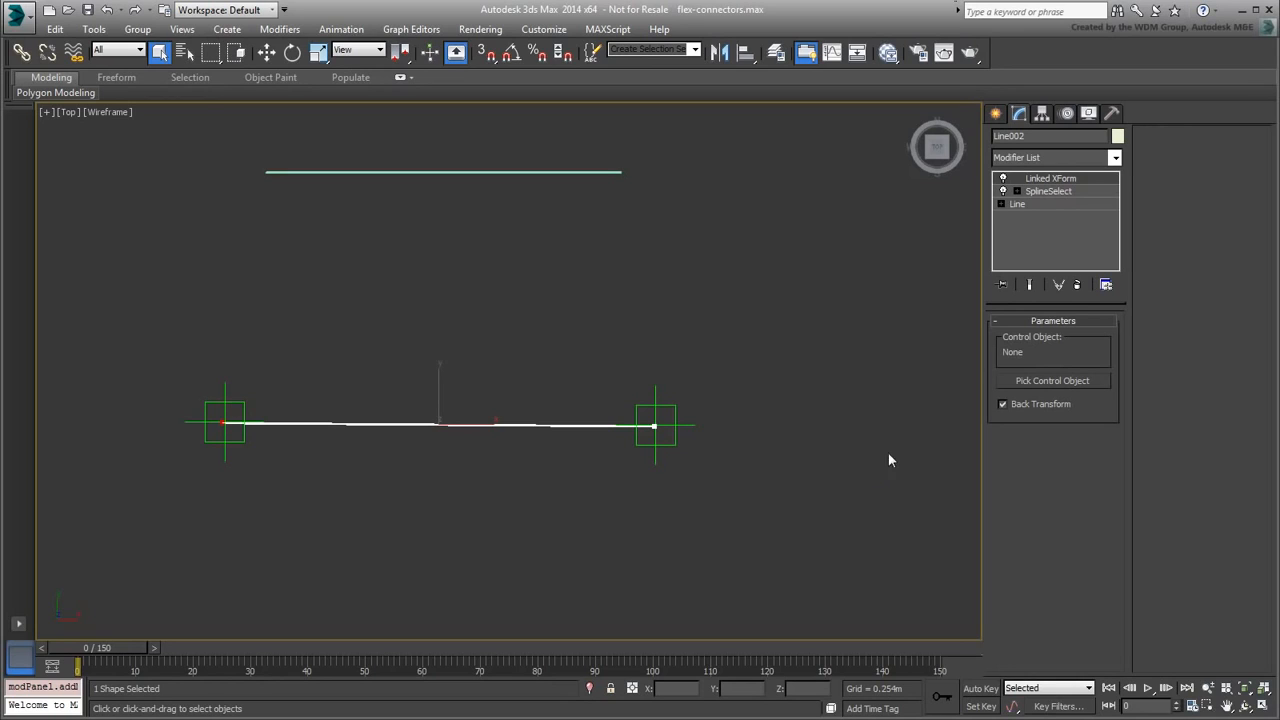
click(1051, 381)
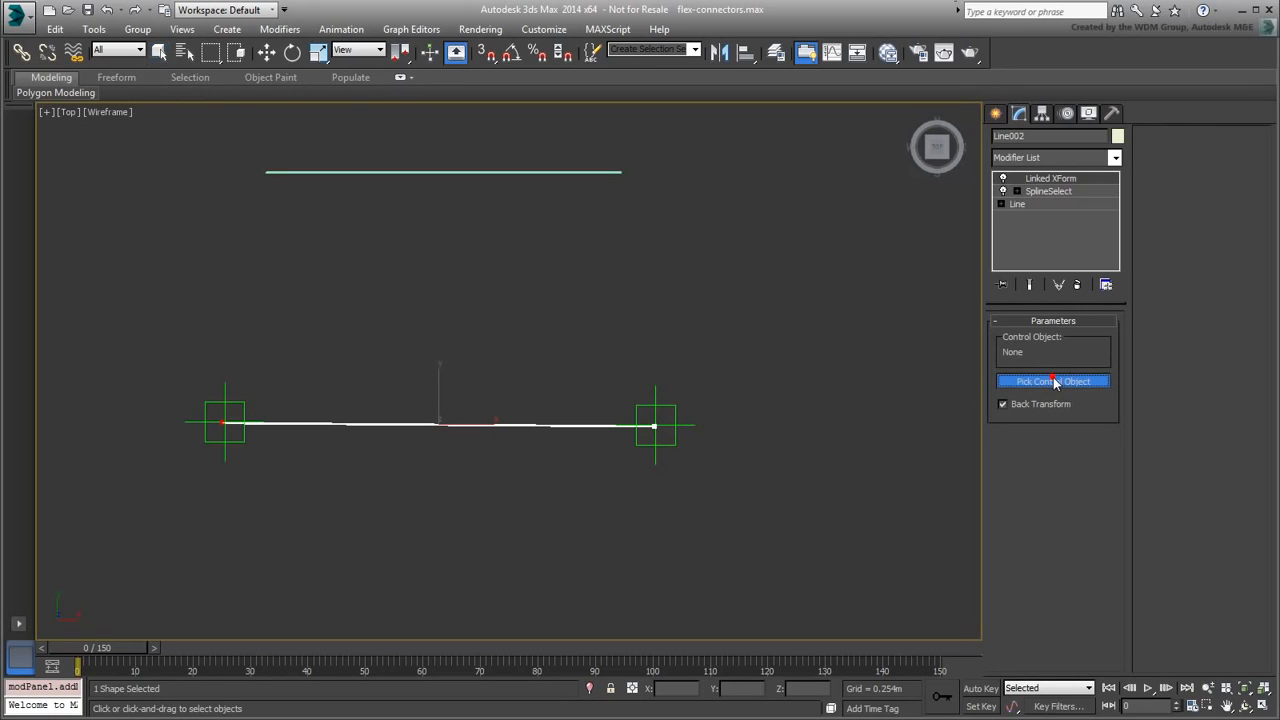
click(227, 389)
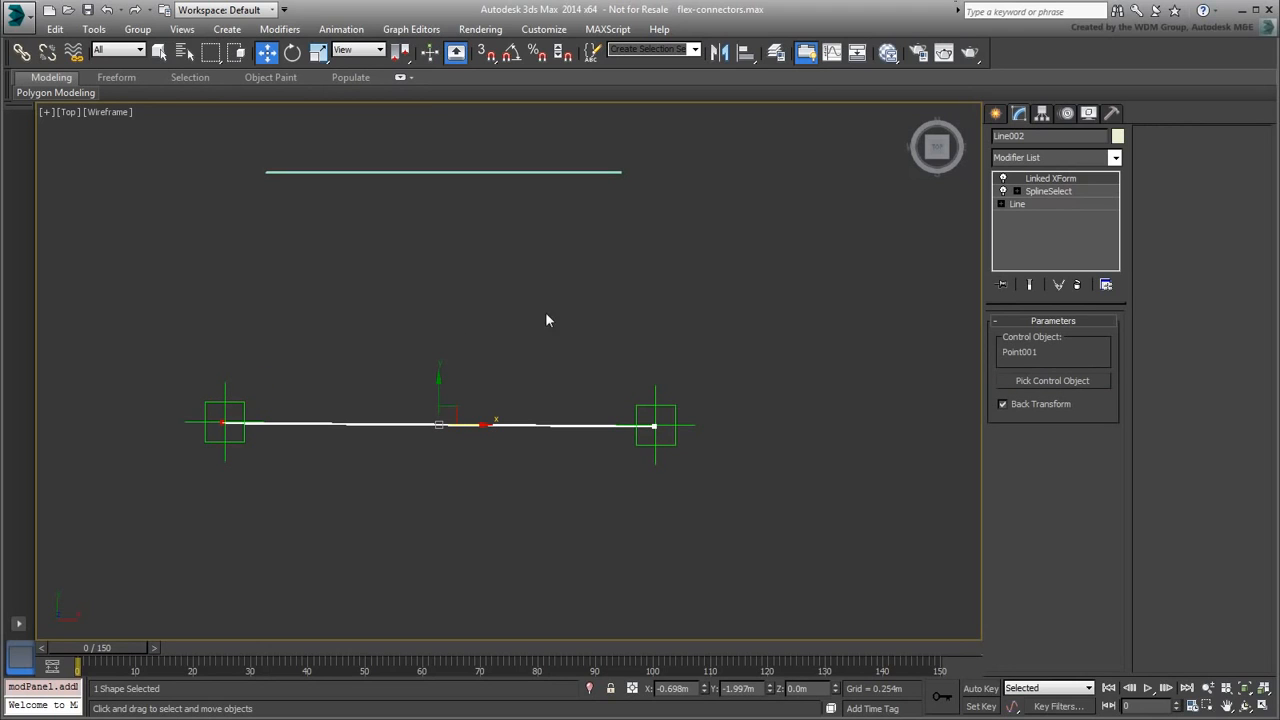
Step: Try moving the left Point helper to test its control over the line's end, cancel the move, and reselect the line
click(225, 396)
drag(237, 410, 297, 383)
right_click(297, 383)
drag(347, 461, 344, 467)
Step: Add a second SplineSelect modifier on top of the line's stack and select the right end vertex
click(1047, 157)
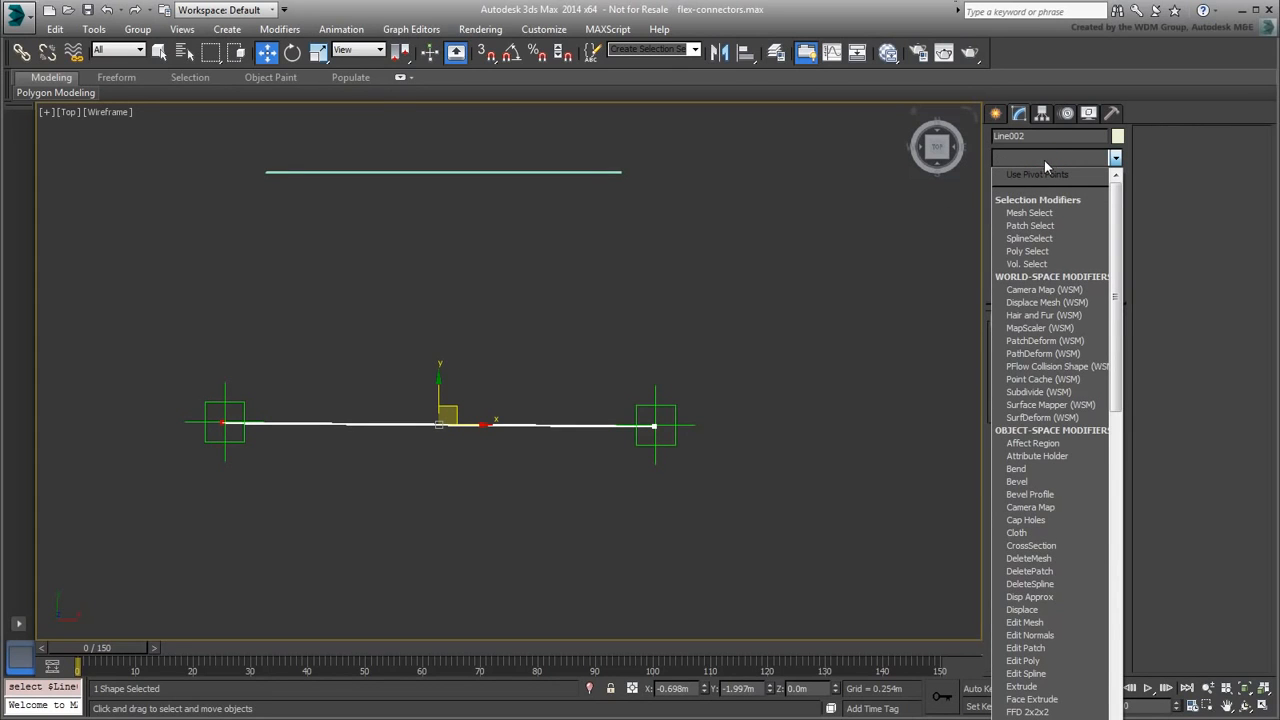
click(1028, 238)
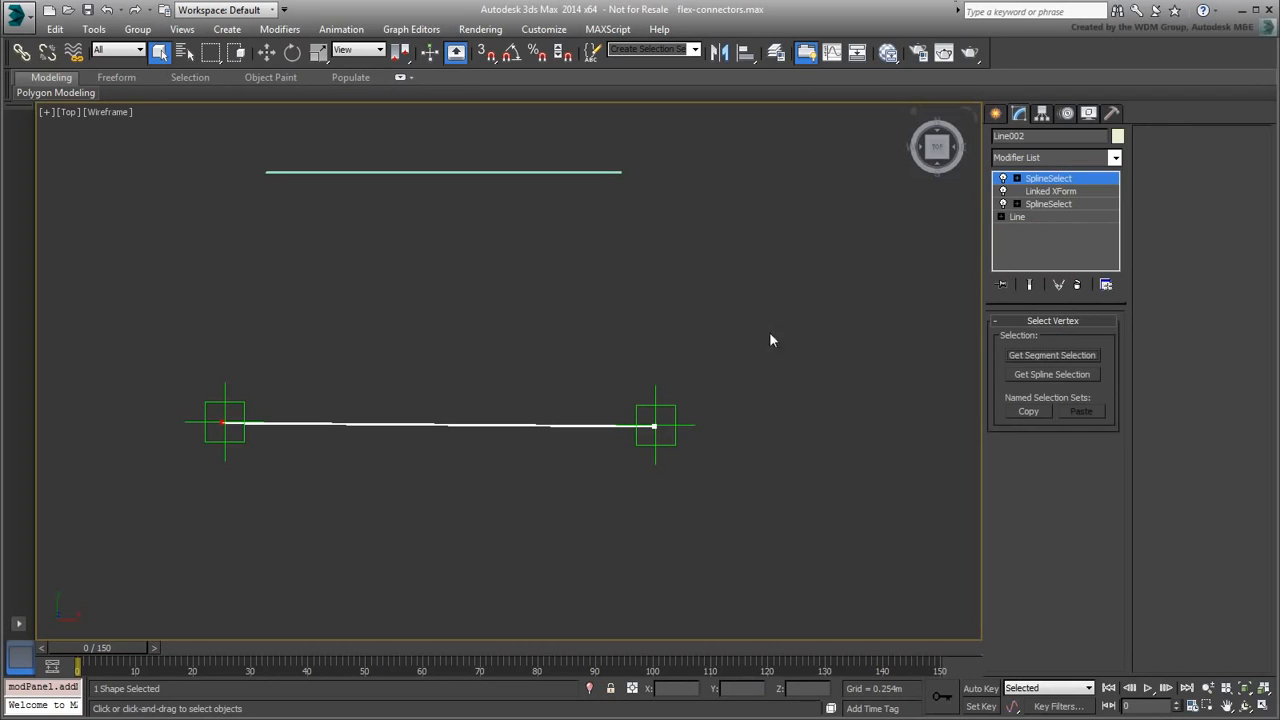
drag(745, 352, 500, 514)
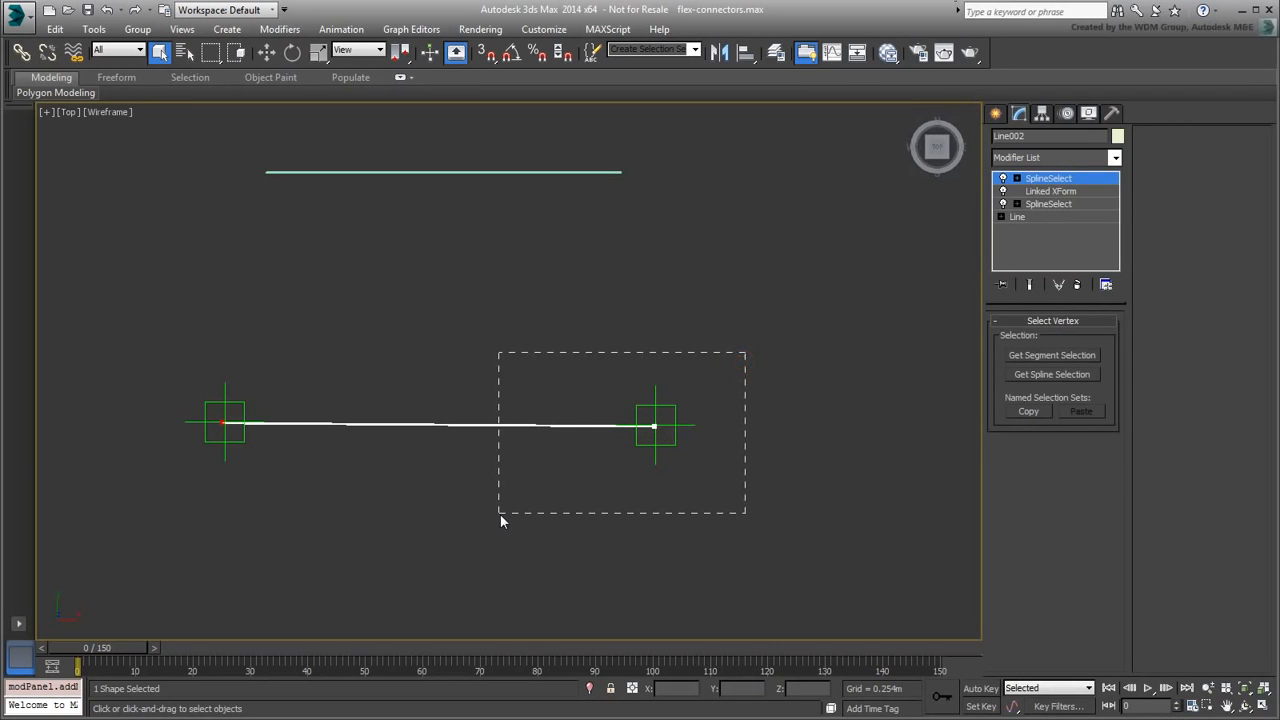
Step: Add a Linked XForm modifier over the right vertex selection and pick the right Point helper as its control object
click(1065, 157)
scroll(1065, 460, down, 8)
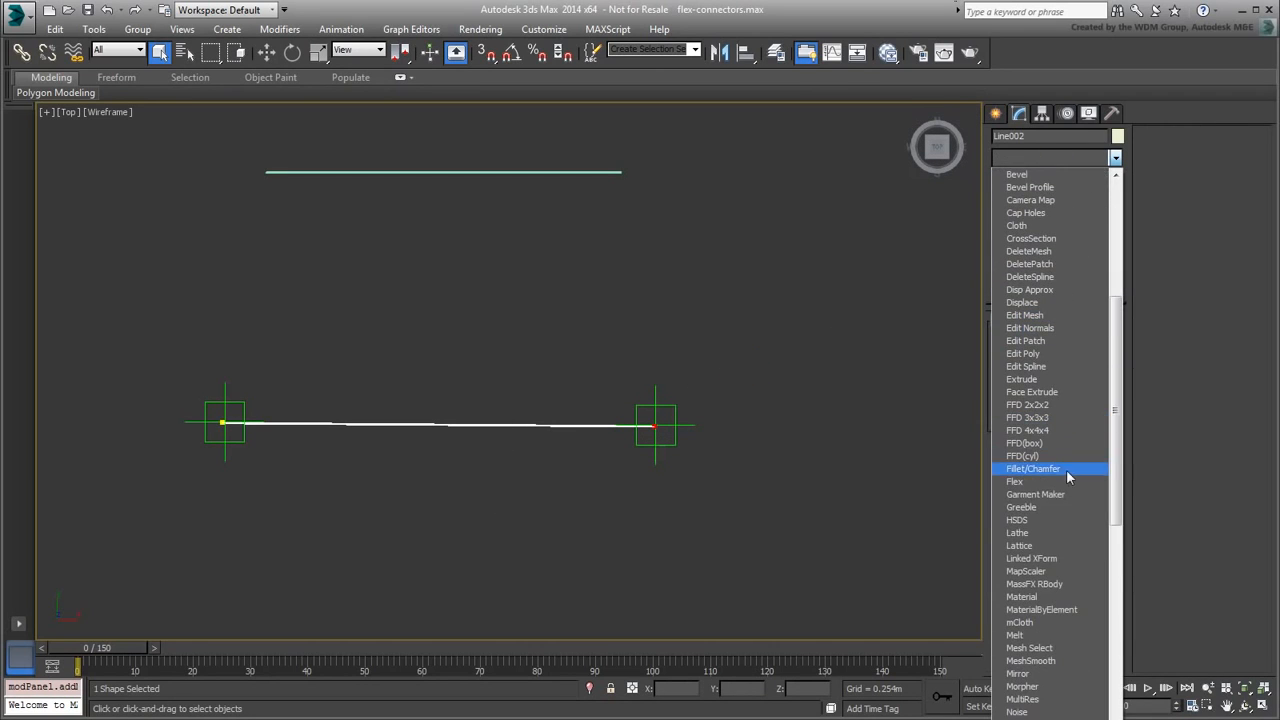
click(1042, 559)
click(1049, 386)
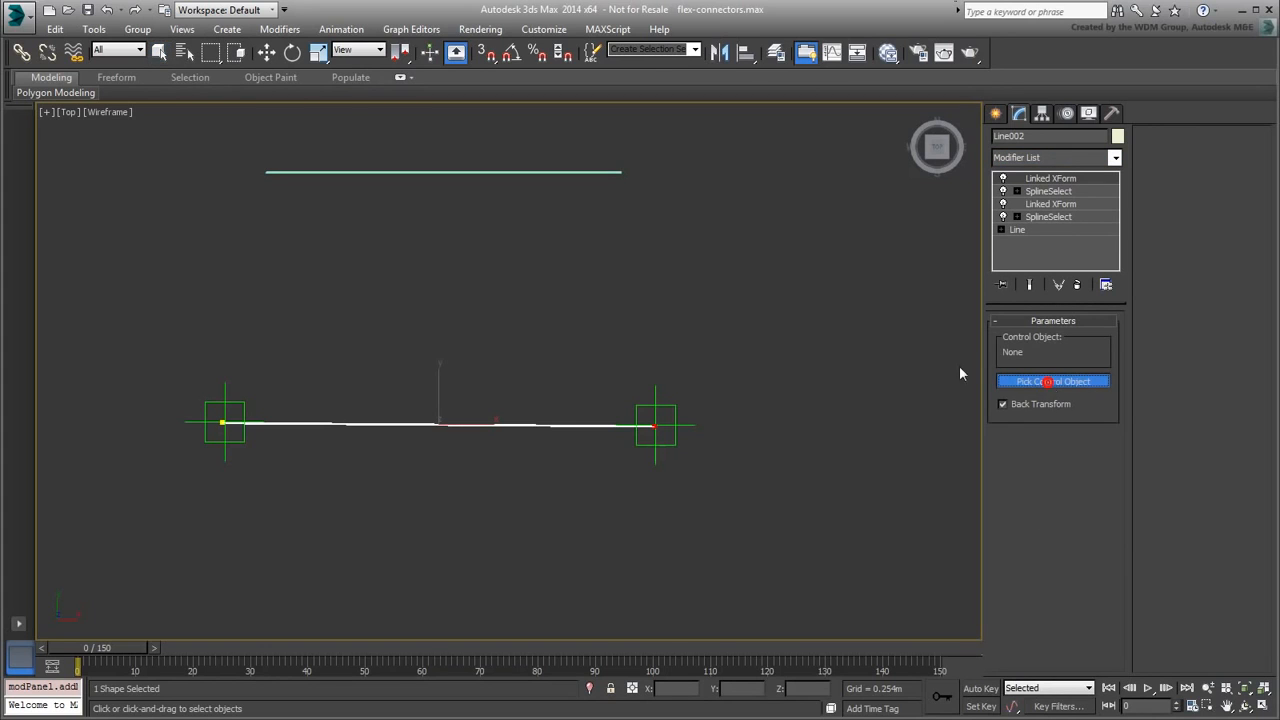
click(653, 391)
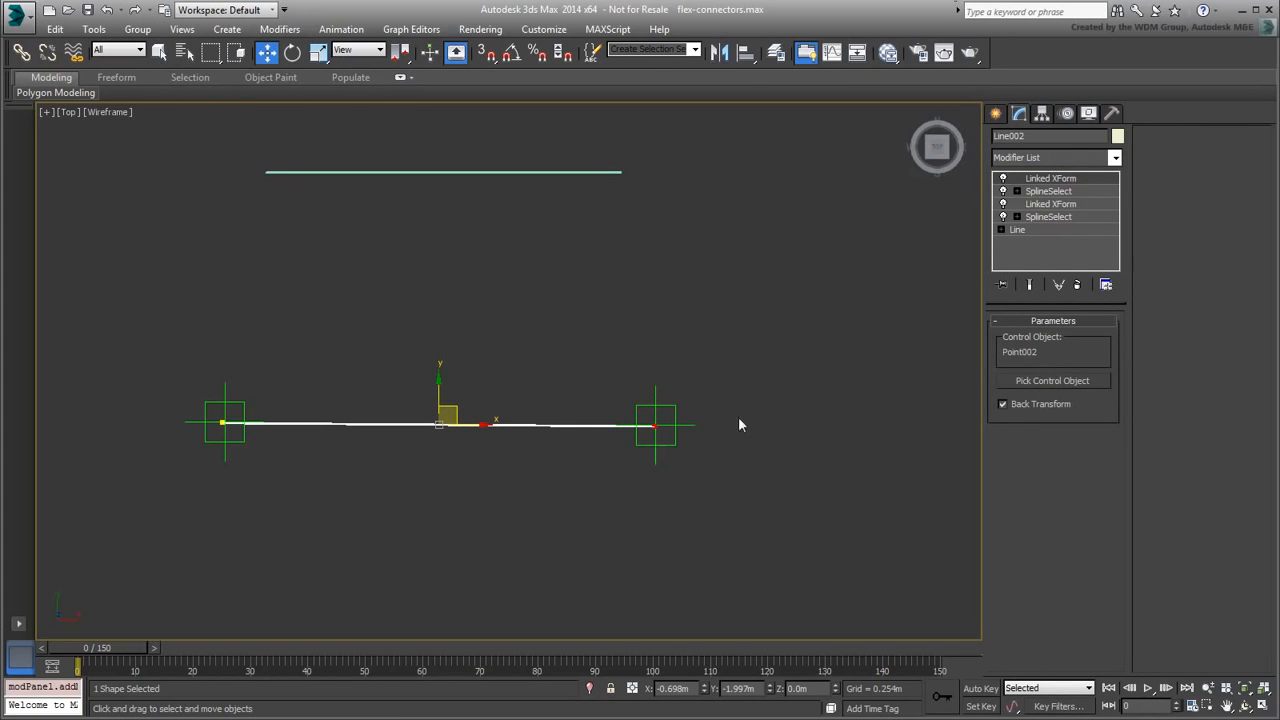
Step: Try moving the right Point helper to test its control over the line, cancel the move, and reselect the line
drag(729, 399, 673, 404)
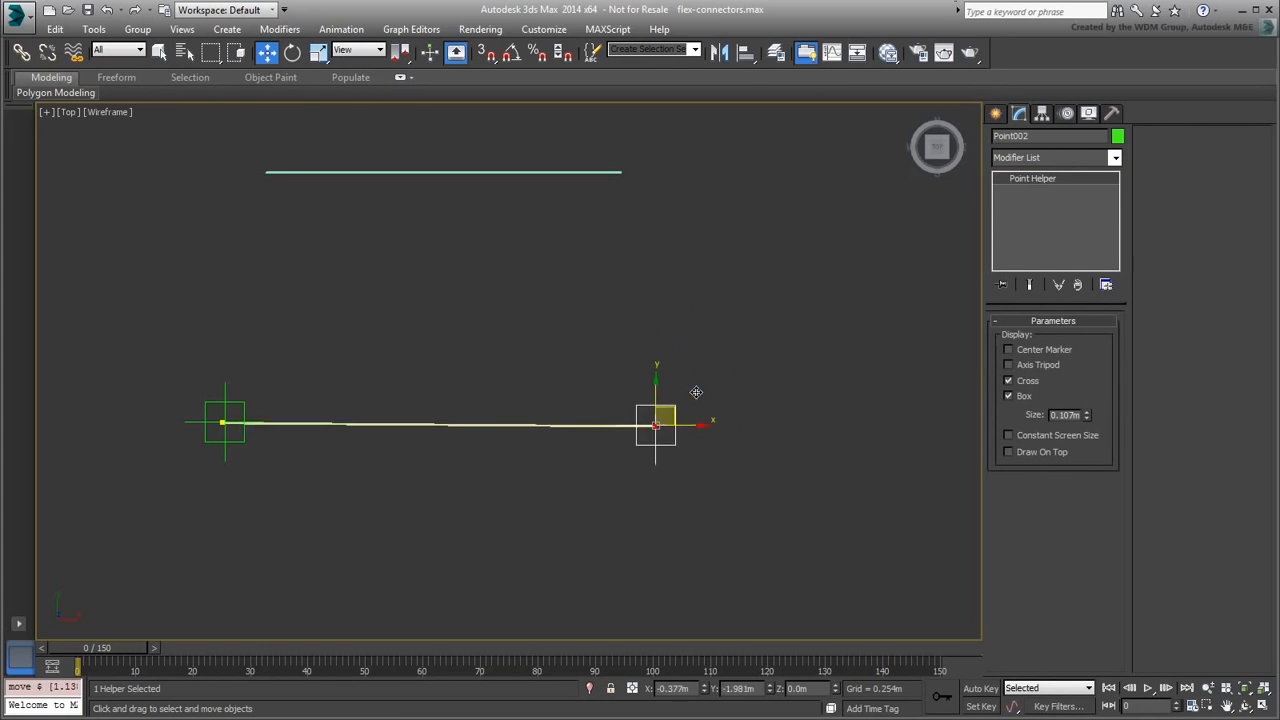
drag(531, 369, 458, 478)
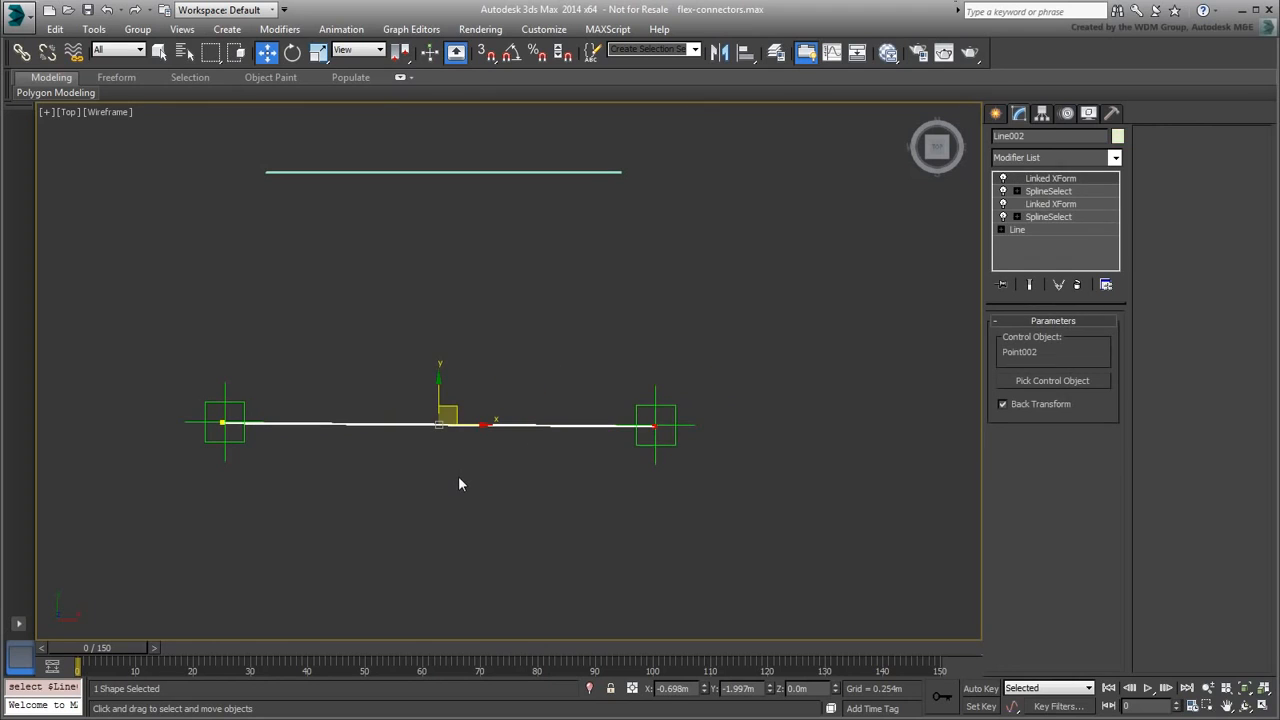
Step: Add a final SplineSelect modifier to the line, leave its vertex sub-object level to work on the whole object, and deselect the line
click(1114, 158)
click(1032, 242)
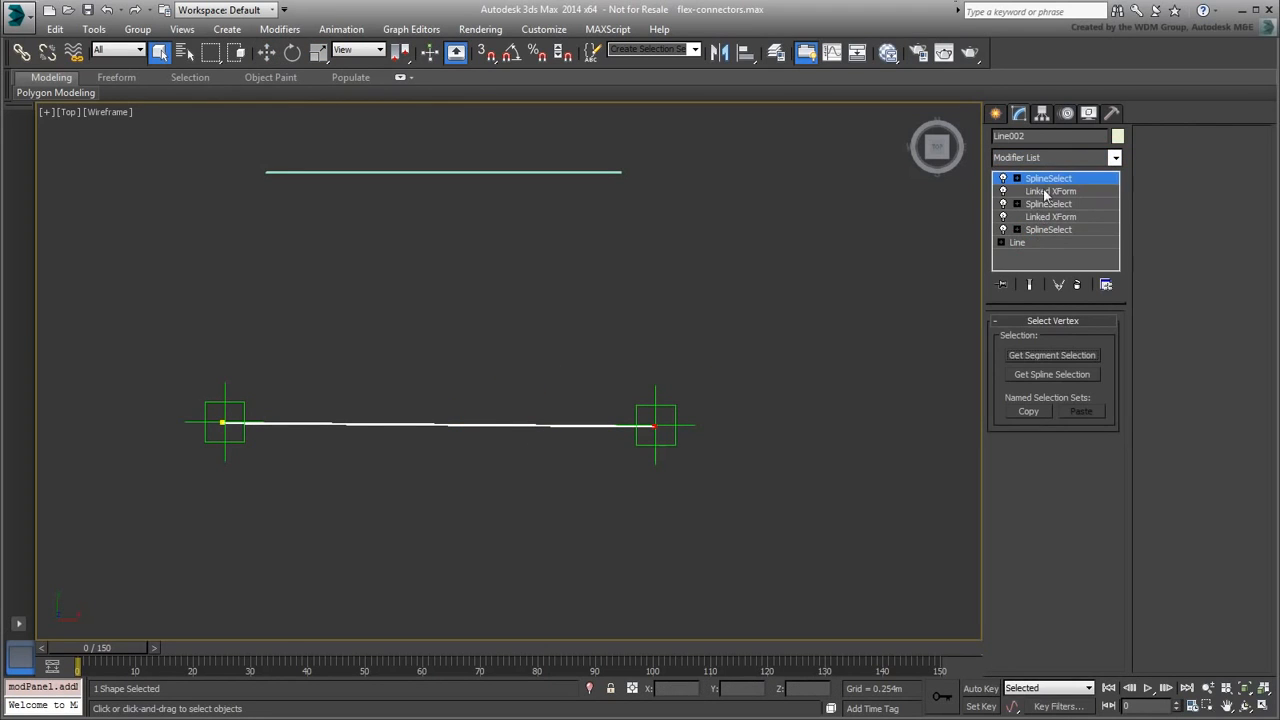
click(1017, 178)
click(1049, 195)
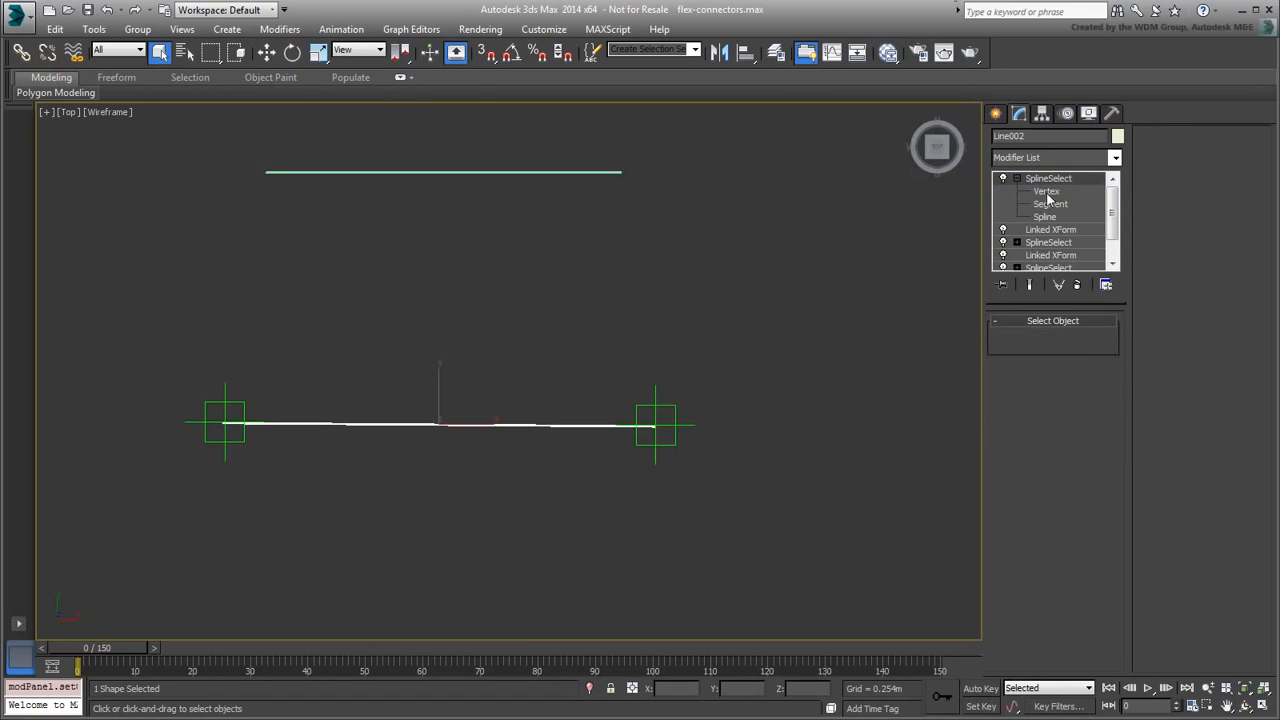
click(755, 318)
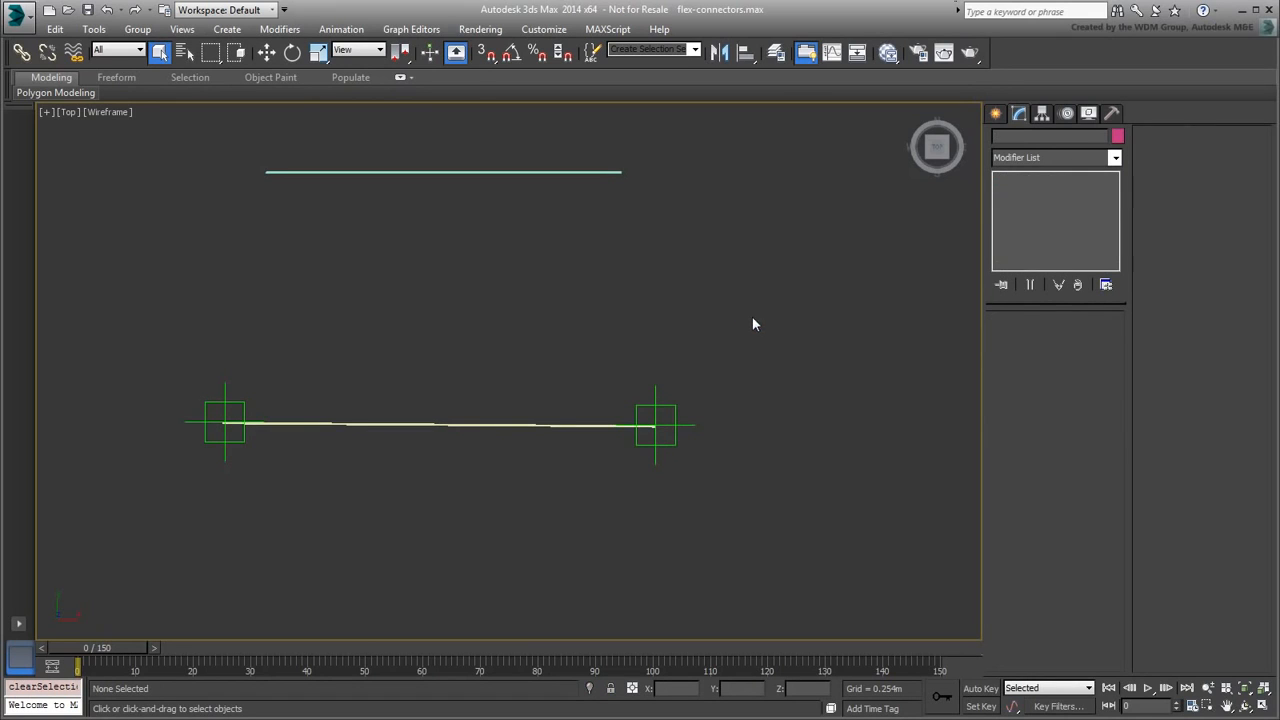
Step: Move the right and left Point helpers to test the line's ends, bringing the right helper closer to the left one
click(678, 407)
right_click(681, 418)
click(692, 434)
mouse_move(671, 408)
mouse_down()
mouse_move(584, 264)
mouse_move(656, 391)
mouse_up()
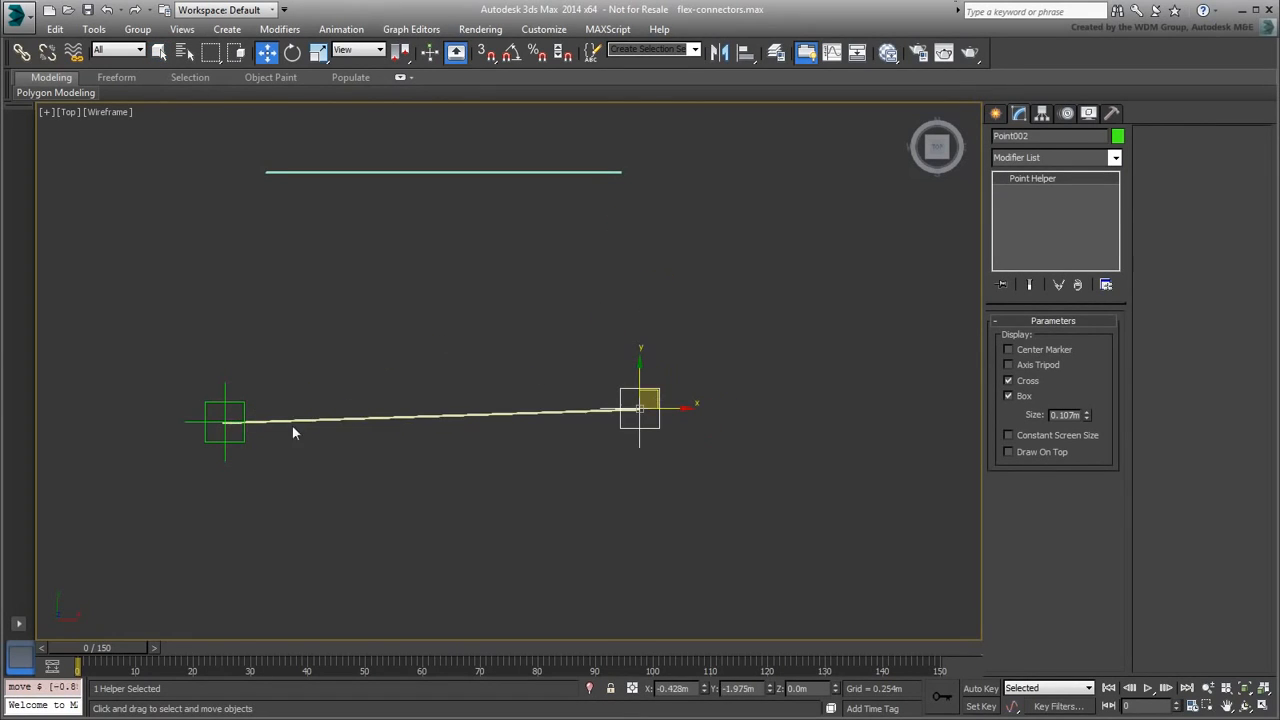
drag(215, 402, 190, 389)
drag(657, 391, 491, 392)
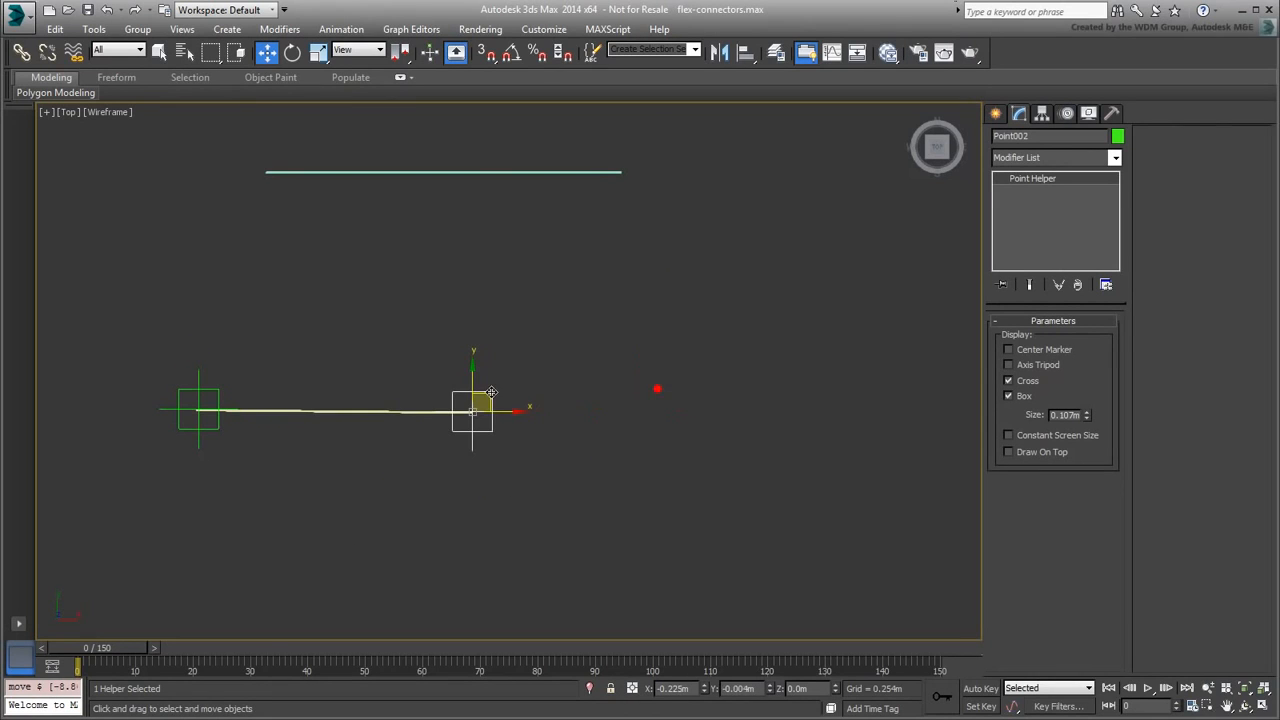
Step: Animate the right Point helper with Auto Key by moving it outward along X at frame 41, and scrub back to frame 38
click(960, 690)
click(351, 648)
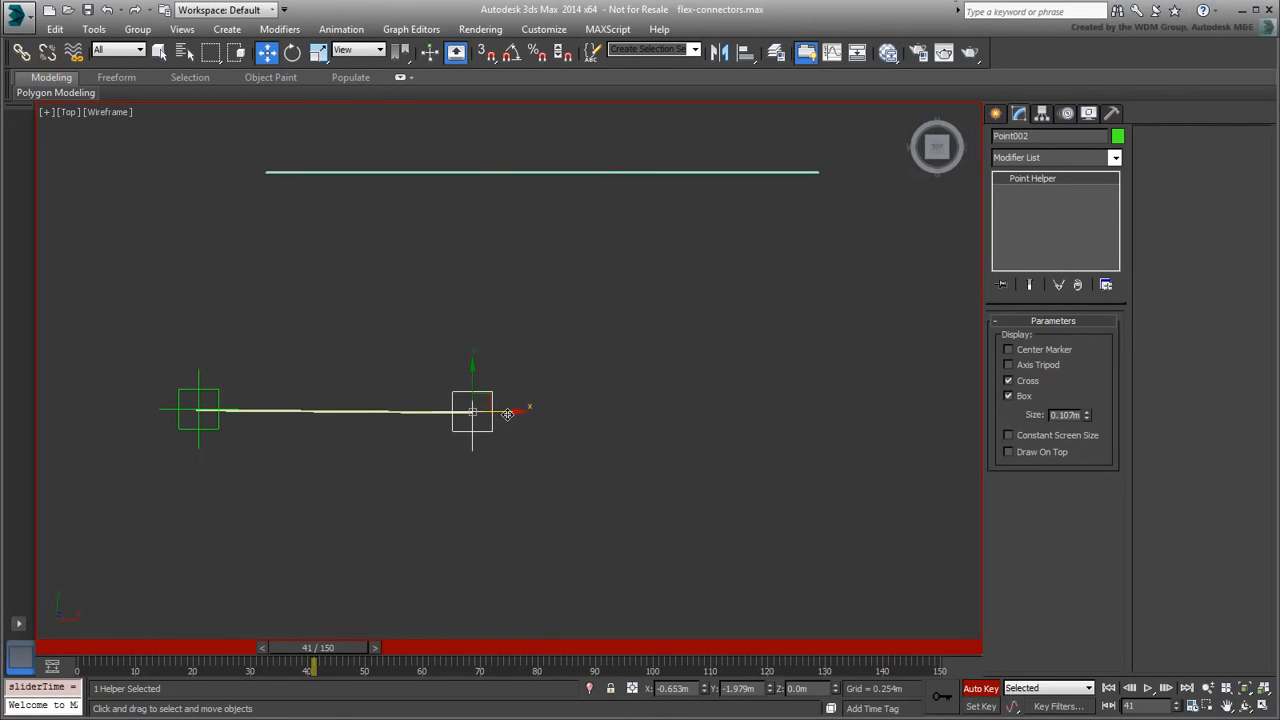
click(980, 688)
drag(316, 648, 296, 628)
Step: Create two more Point helpers side by side in the empty area below the first connector
key(w)
scroll(573, 438, down, 2)
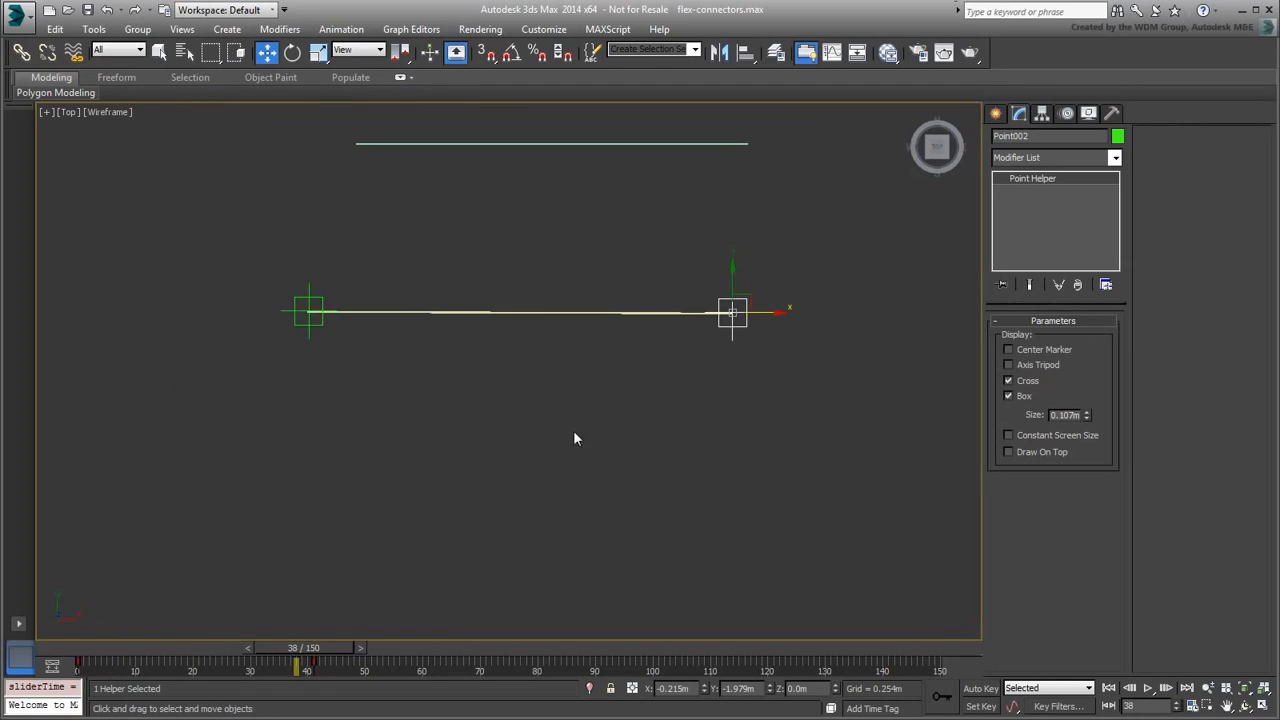
middle_drag(574, 432, 548, 433)
click(637, 466)
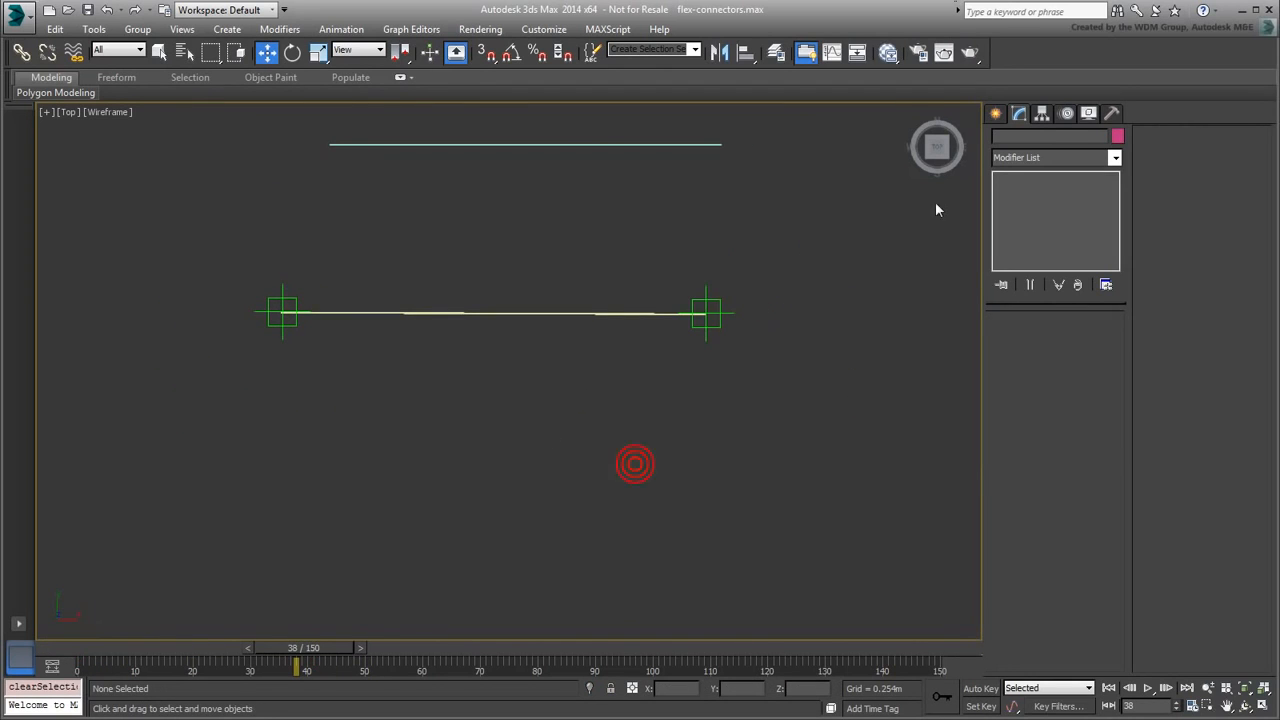
click(996, 113)
click(1023, 266)
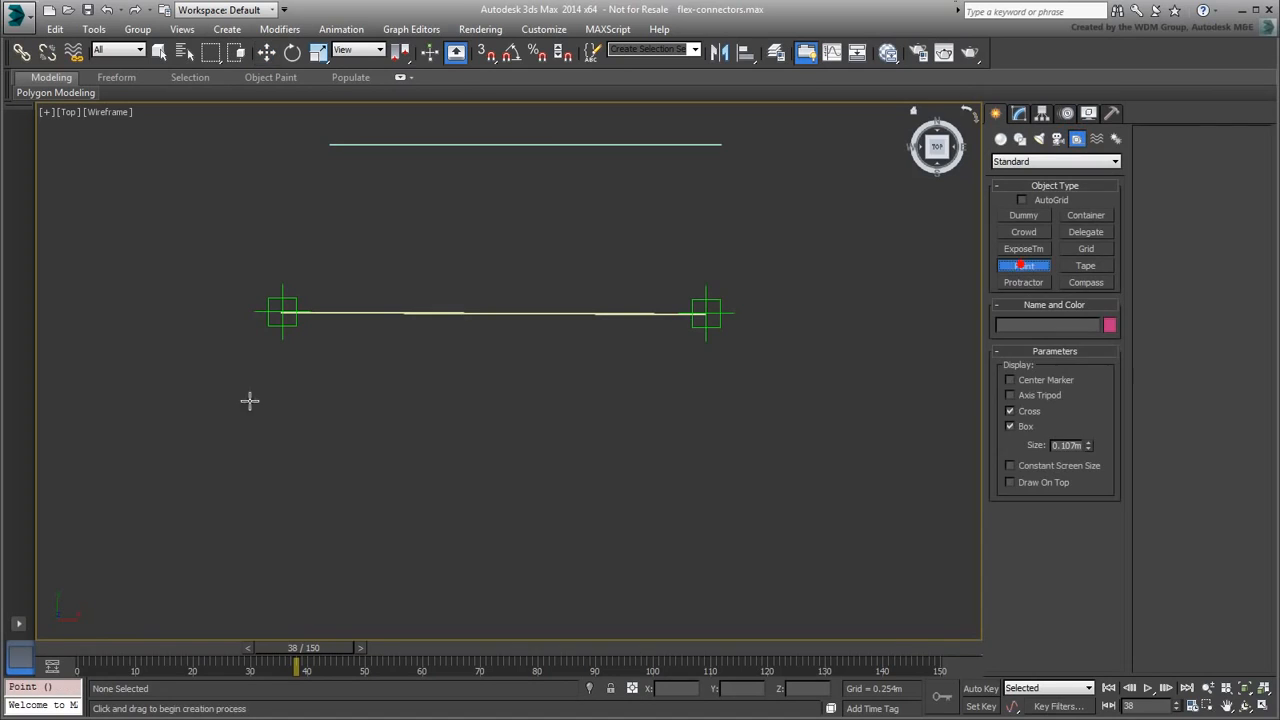
click(266, 484)
click(665, 494)
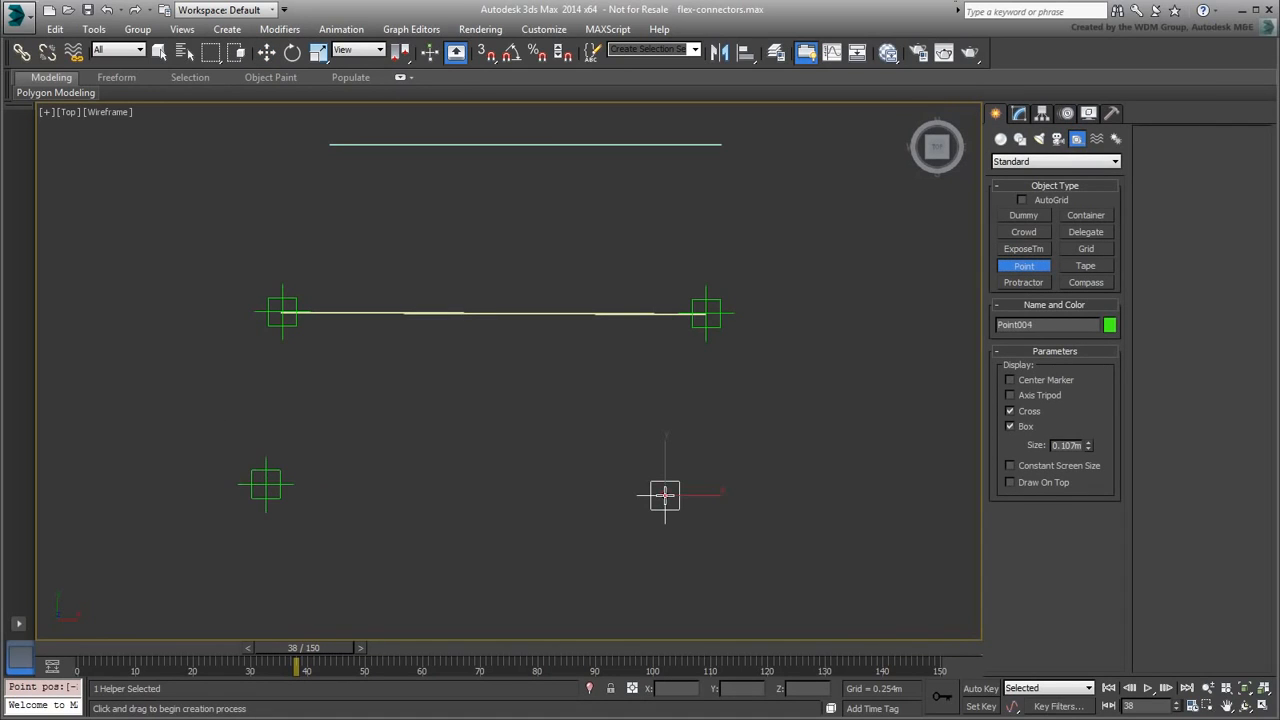
Step: Draw a two-point line from the center of the new left Point helper to the center of the new right one
click(1019, 138)
click(1024, 228)
click(266, 484)
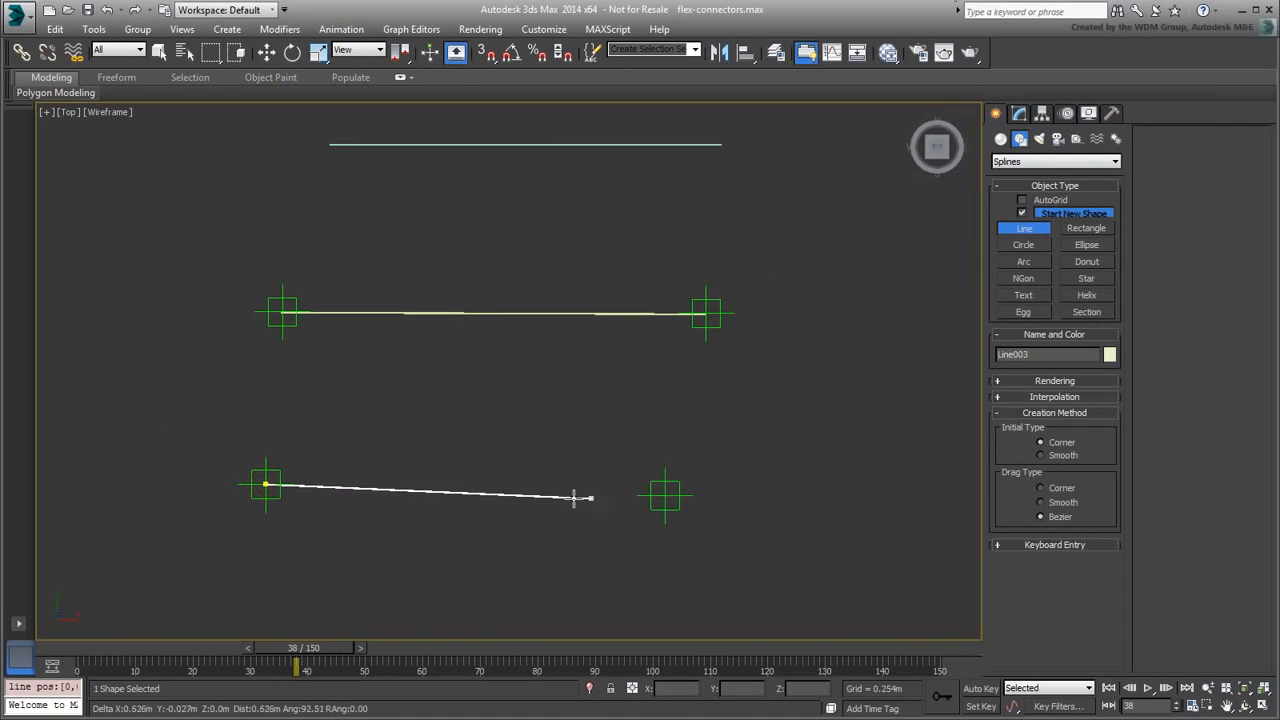
click(665, 493)
right_click(665, 493)
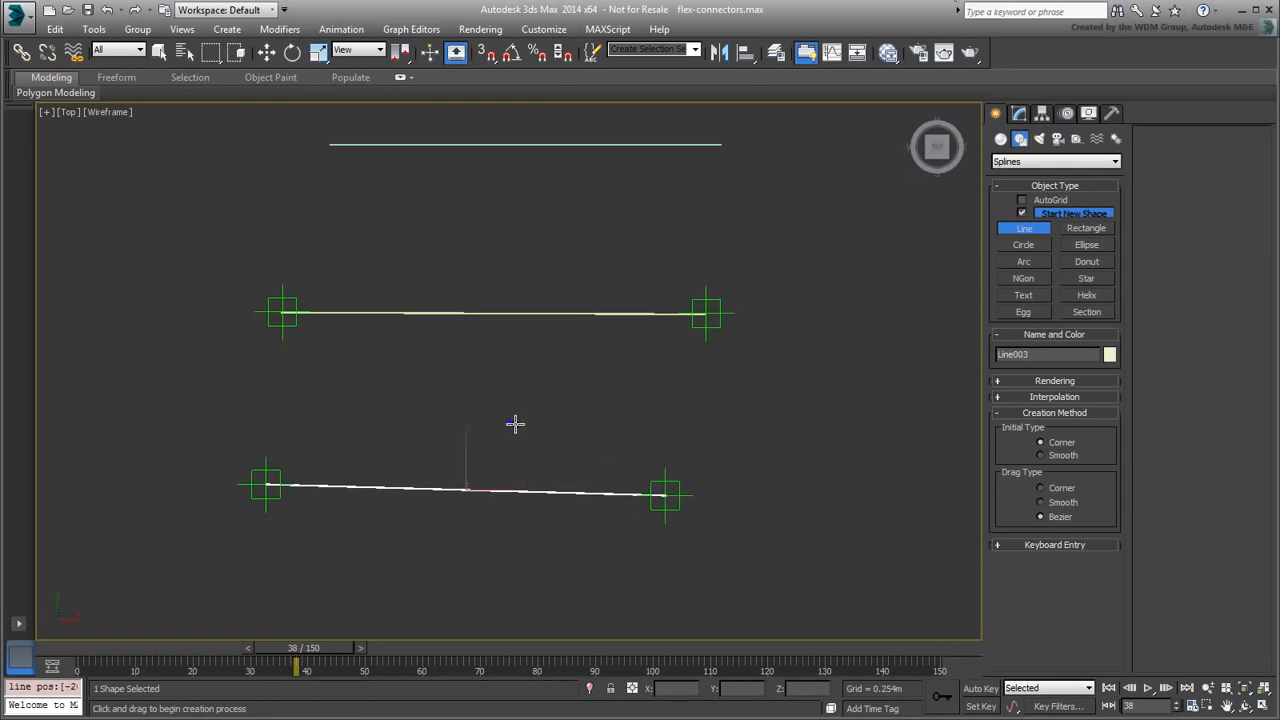
right_click(574, 430)
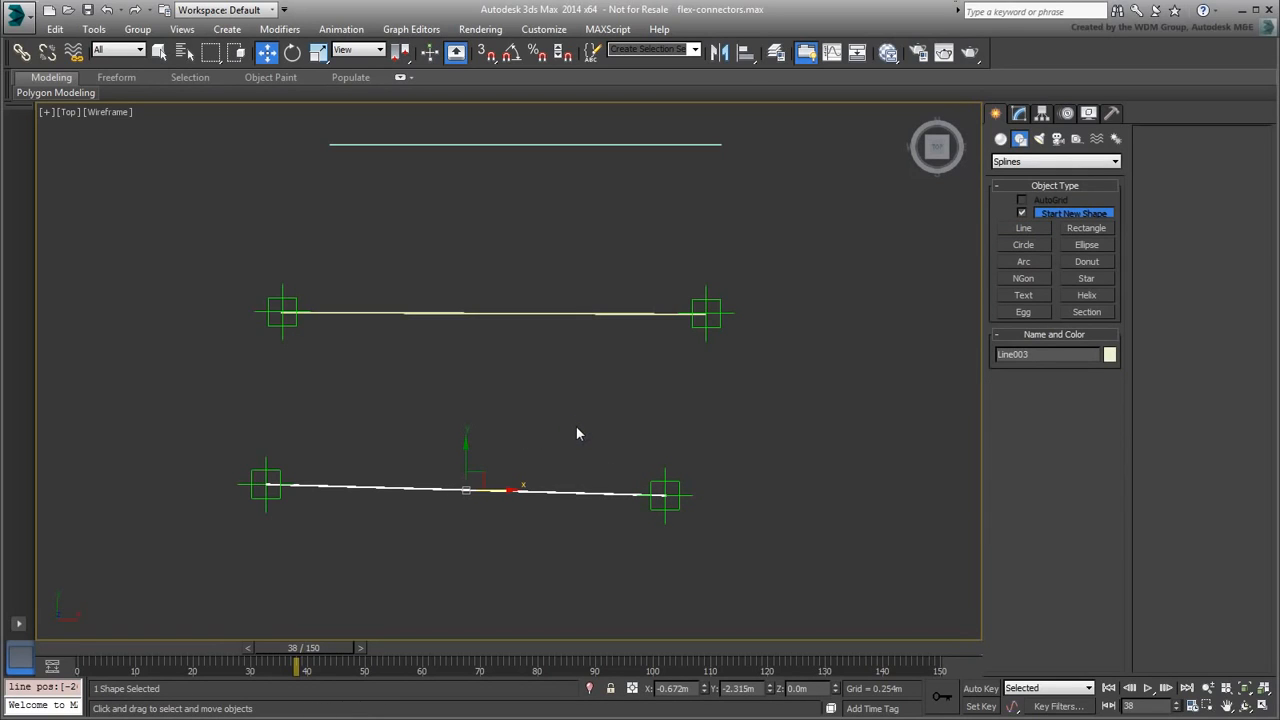
Step: Add a Skin modifier to the new line and add Point003 and Point004 as its bones
click(1019, 114)
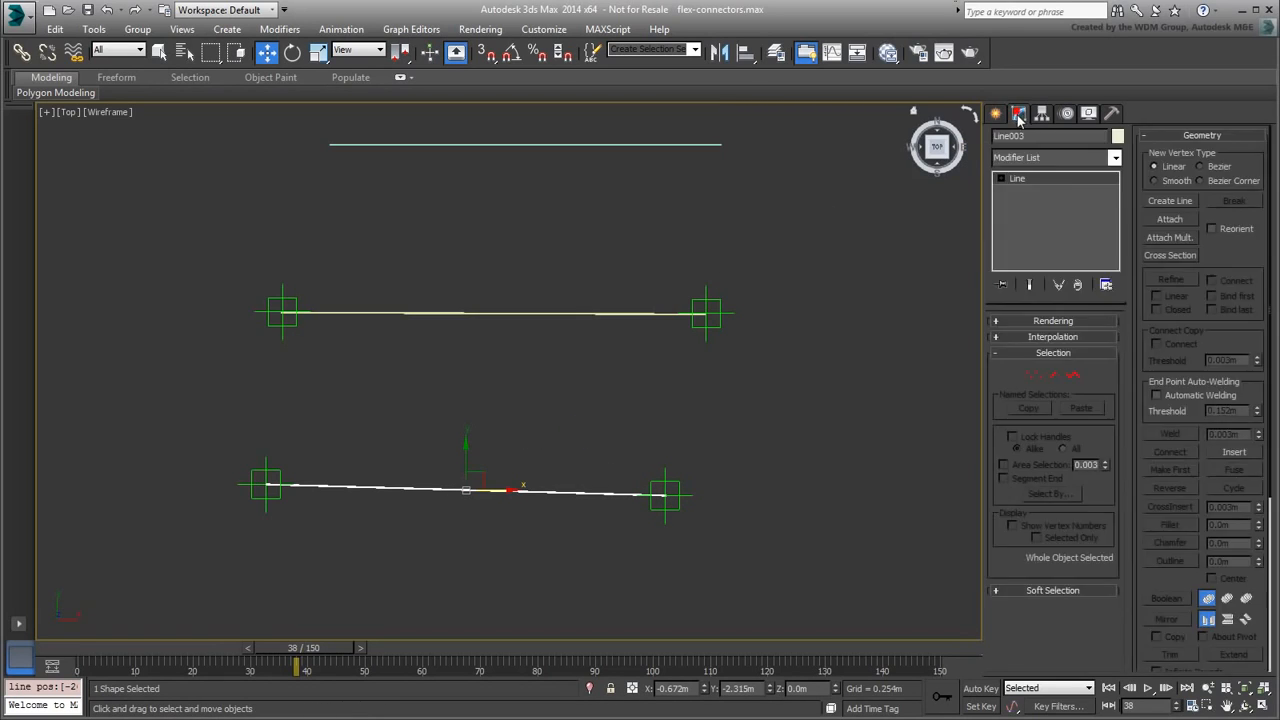
click(1078, 158)
scroll(1052, 486, down, 20)
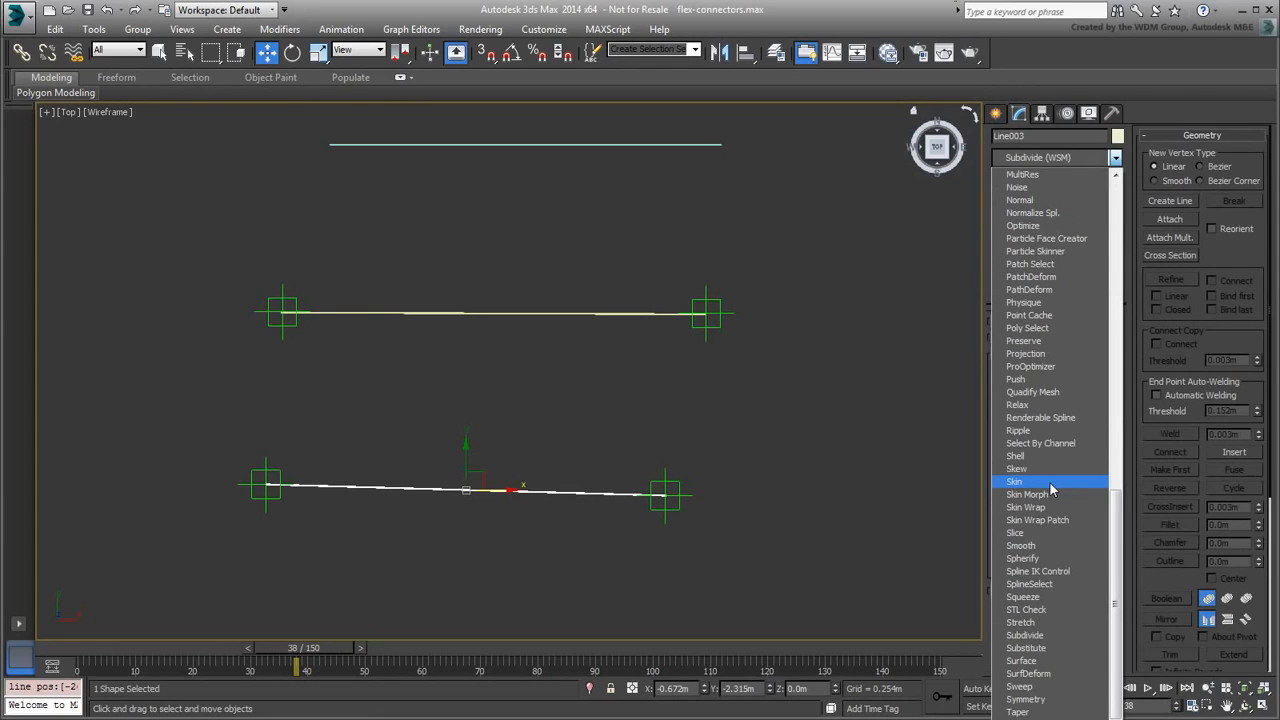
click(1043, 482)
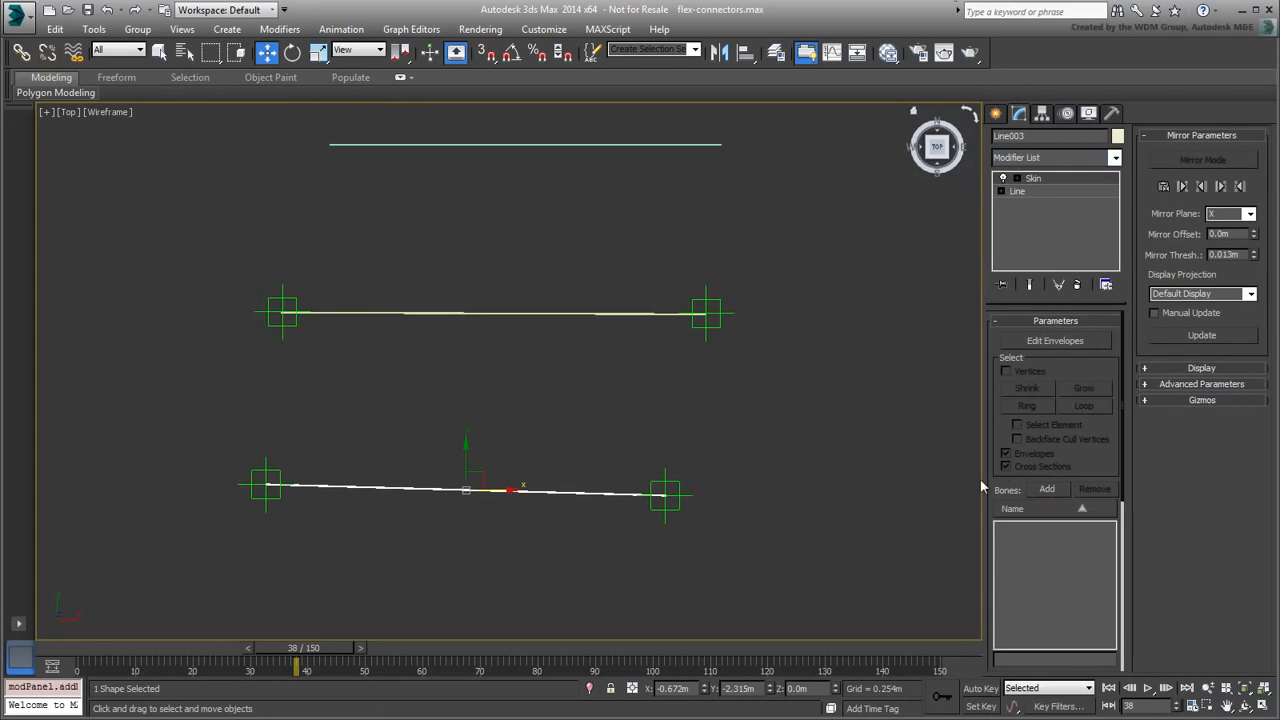
click(1047, 489)
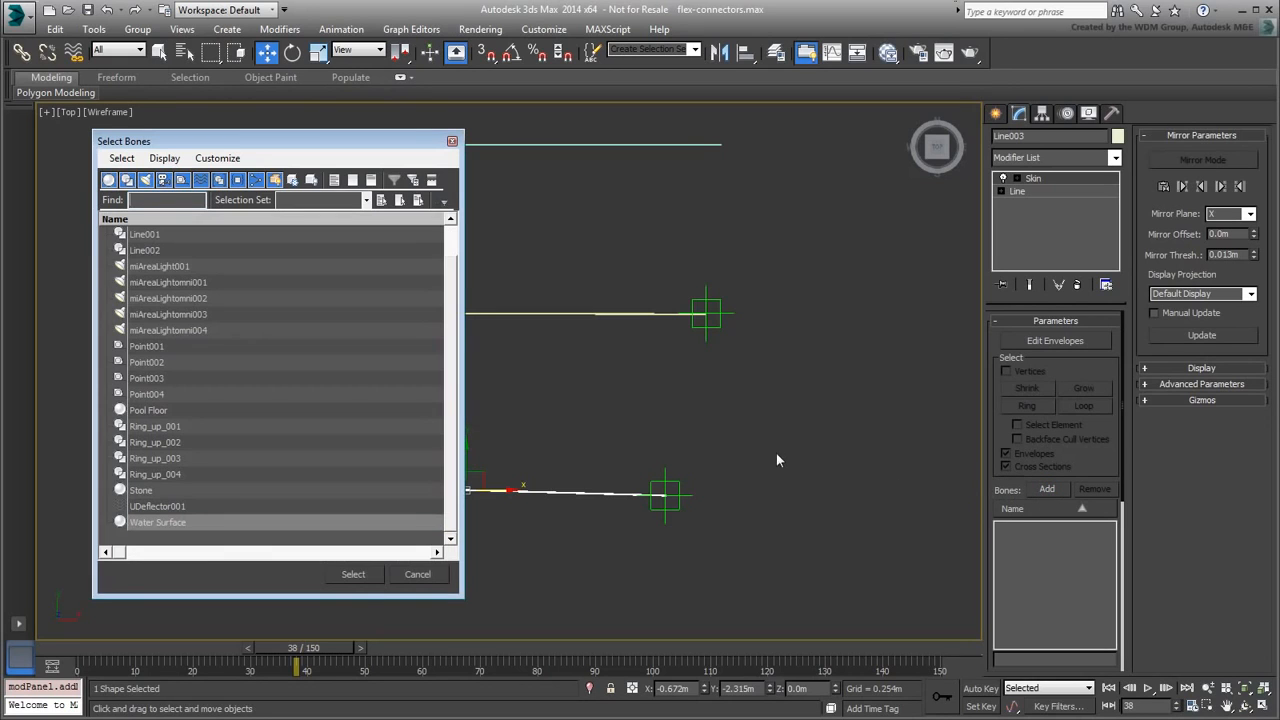
drag(157, 380, 159, 393)
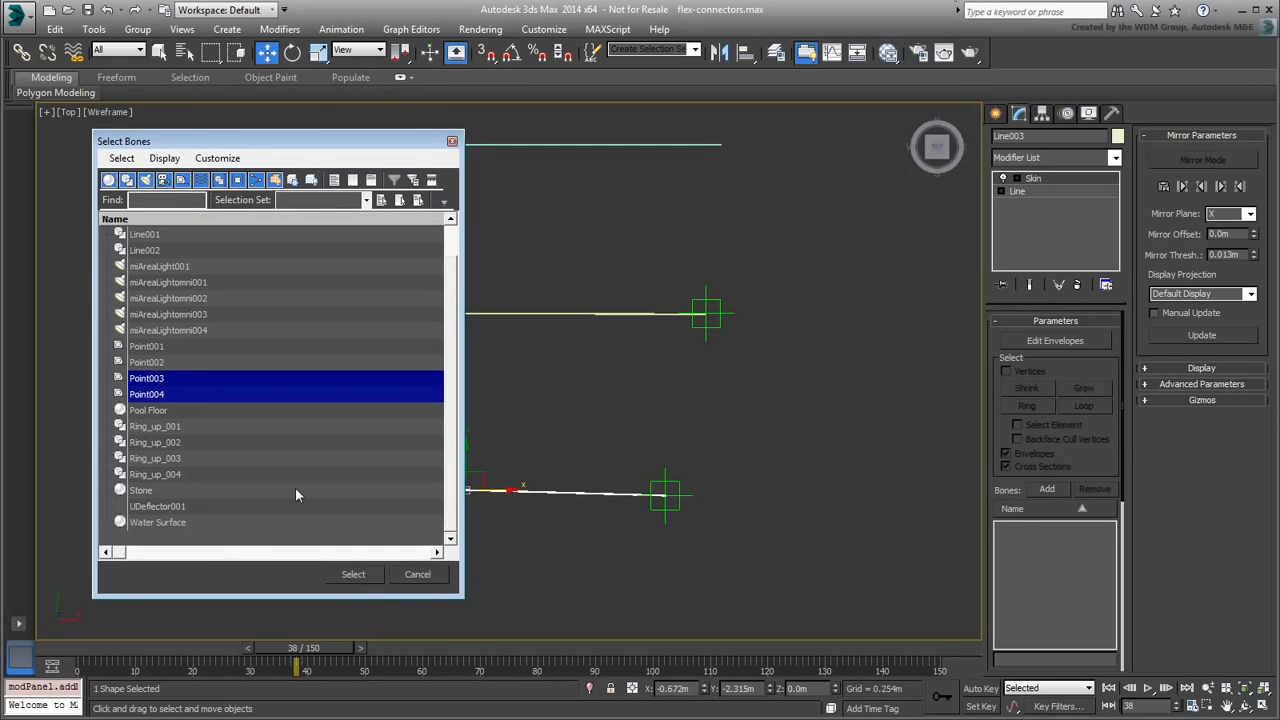
click(342, 578)
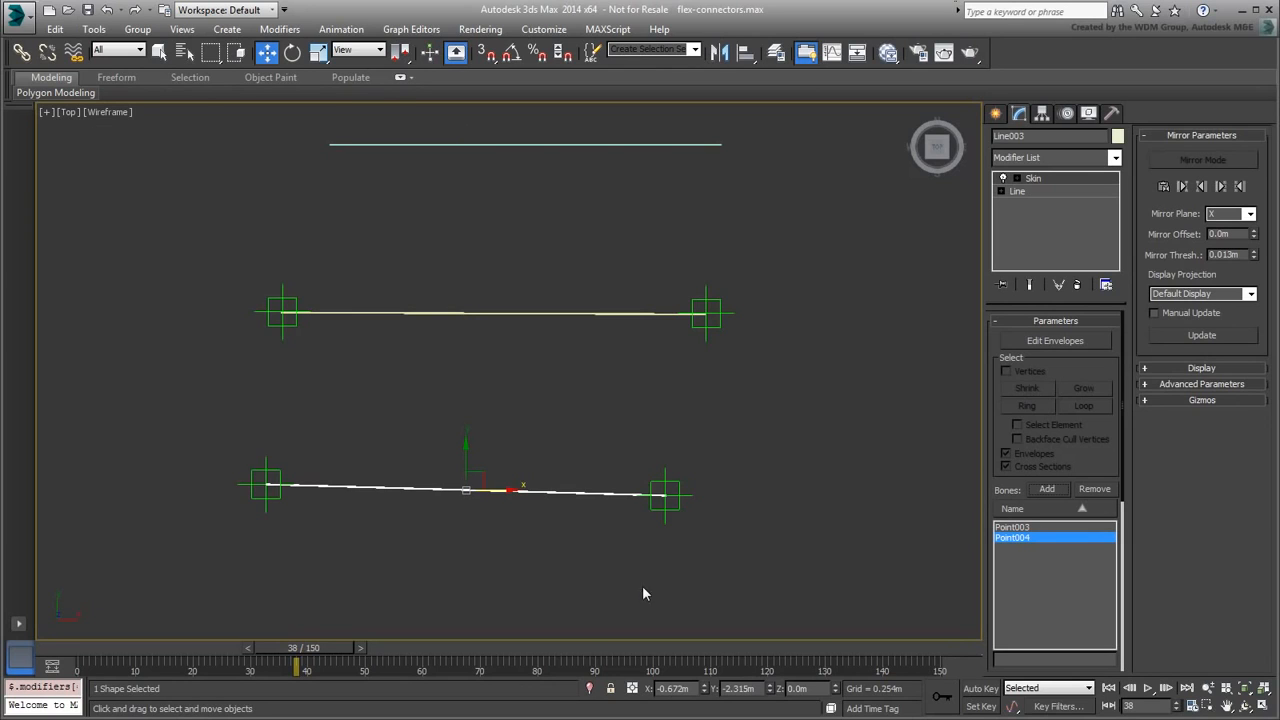
Step: Try moving the two lower Point helpers to test the skinned line, cancel the moves, and reselect the line
click(677, 483)
mouse_move(677, 483)
mouse_down()
mouse_move(633, 476)
mouse_move(810, 455)
mouse_move(656, 445)
mouse_move(670, 483)
mouse_up()
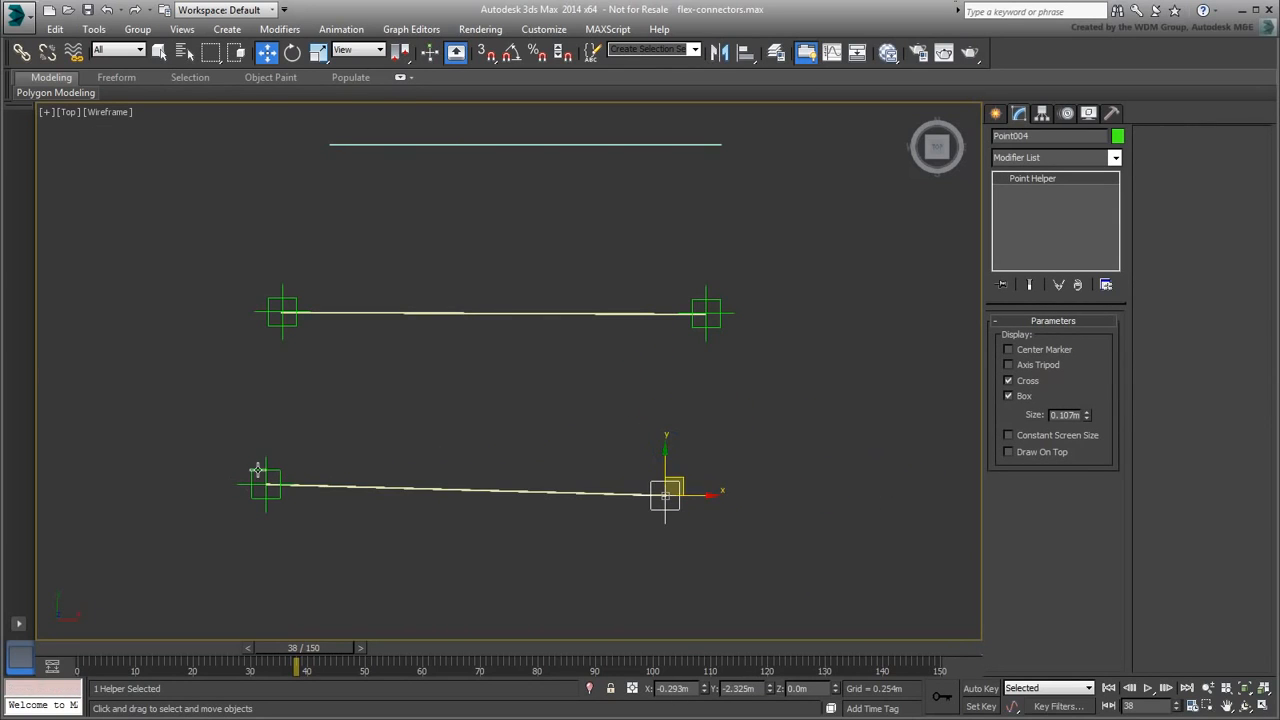
mouse_move(265, 474)
mouse_down()
mouse_move(241, 423)
mouse_move(303, 424)
mouse_move(299, 447)
mouse_move(349, 453)
mouse_move(264, 474)
mouse_up()
click(467, 494)
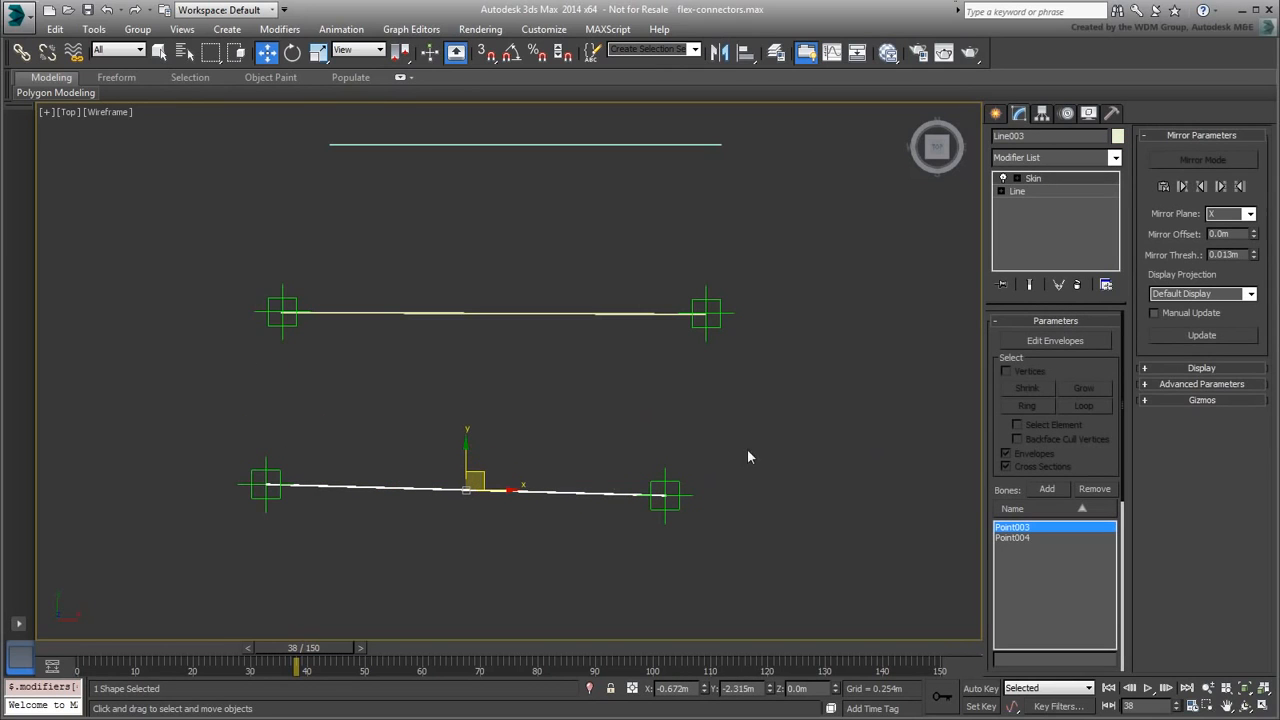
Step: Enable Edit Envelopes with vertex selection in Skin, select the line's left end vertex, and check Point003's absolute effect on it
click(1058, 342)
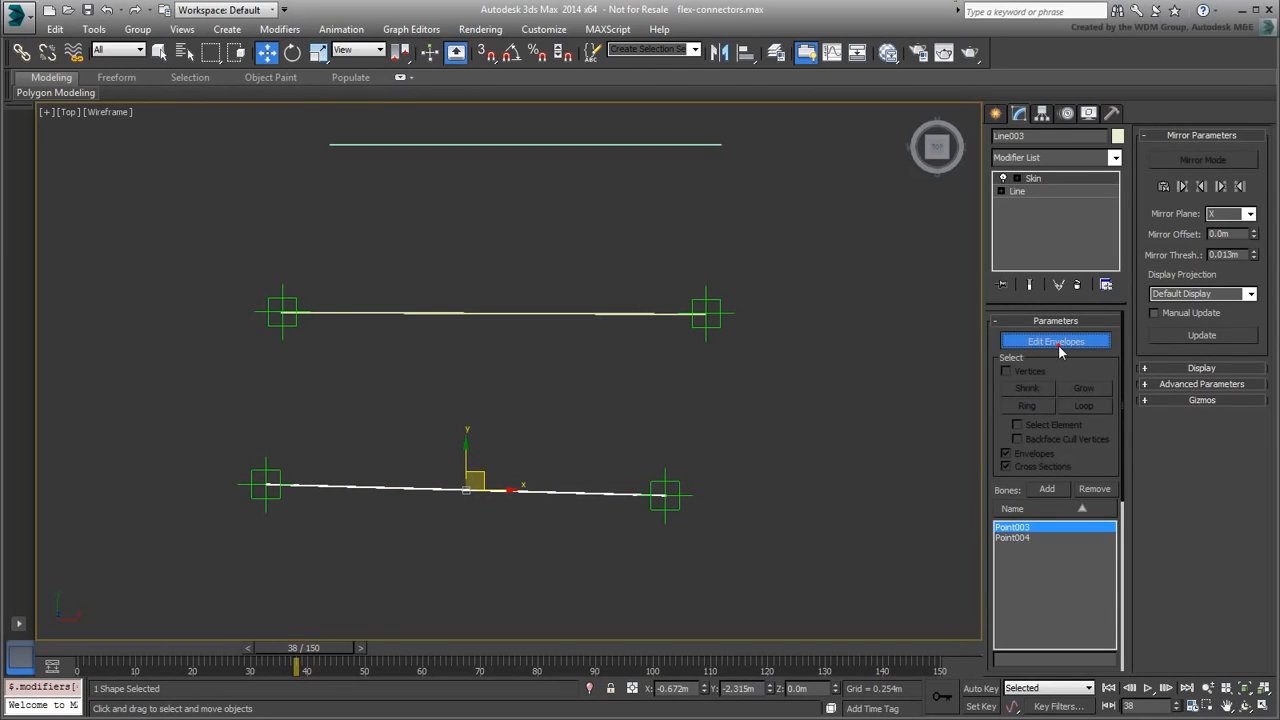
click(1007, 371)
drag(207, 428, 321, 530)
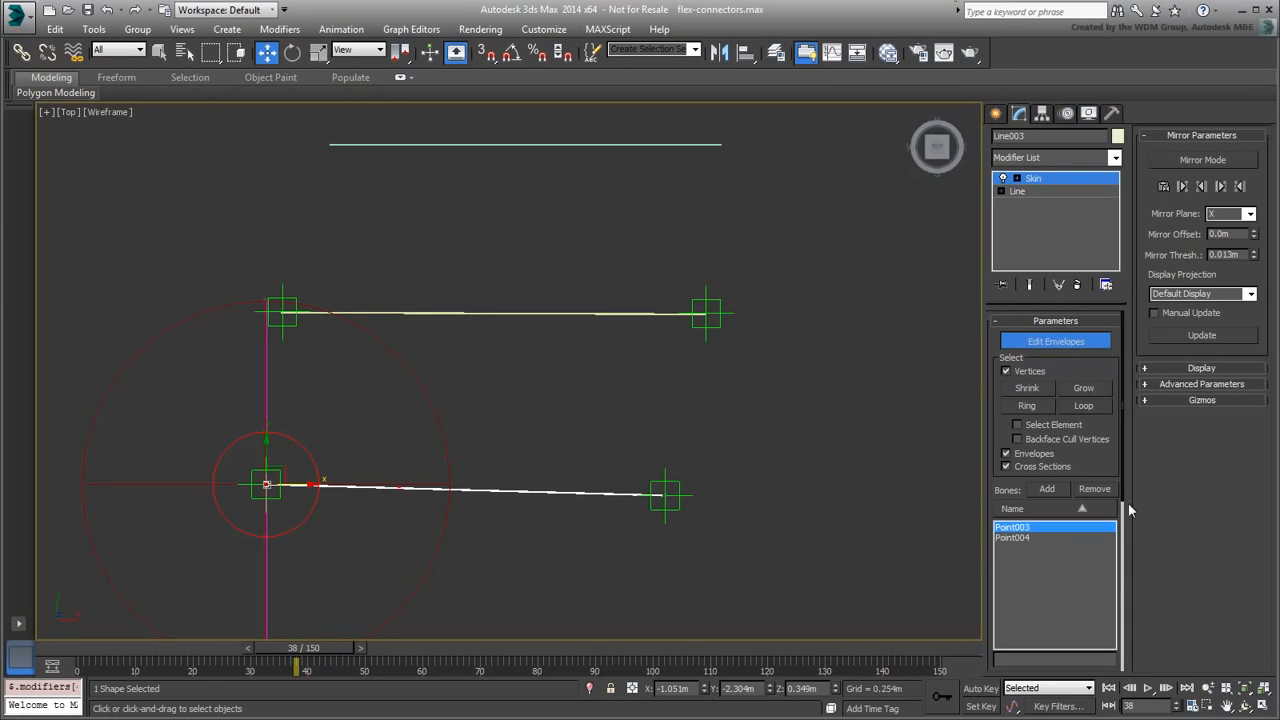
scroll(1112, 468, down, 5)
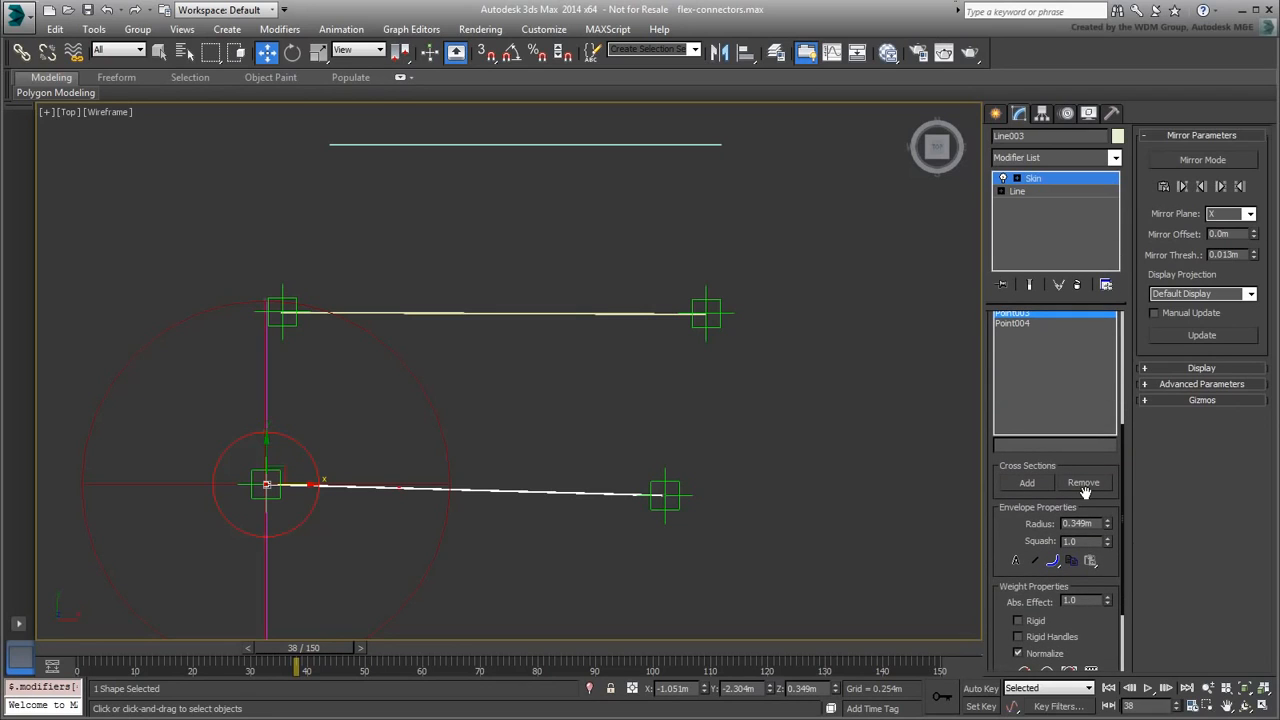
click(1088, 601)
Step: Select the line's right end vertex and check Point004's absolute effect on it
drag(766, 423, 686, 503)
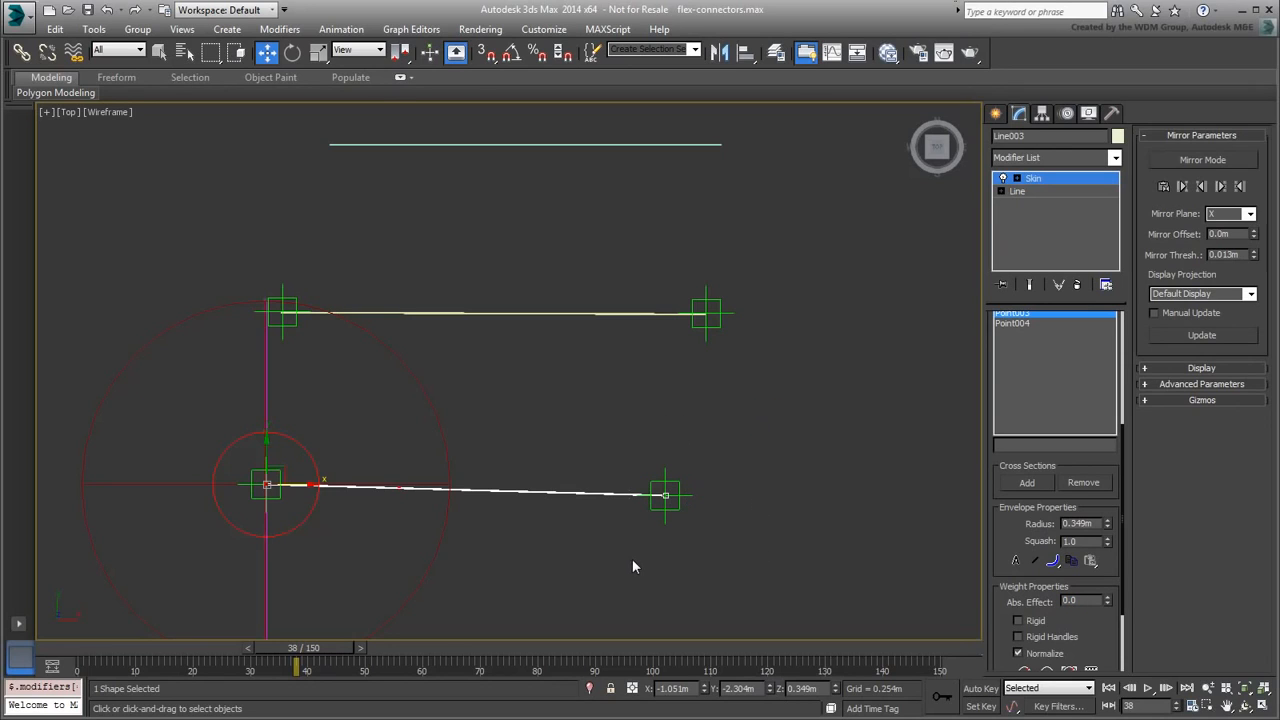
click(1029, 323)
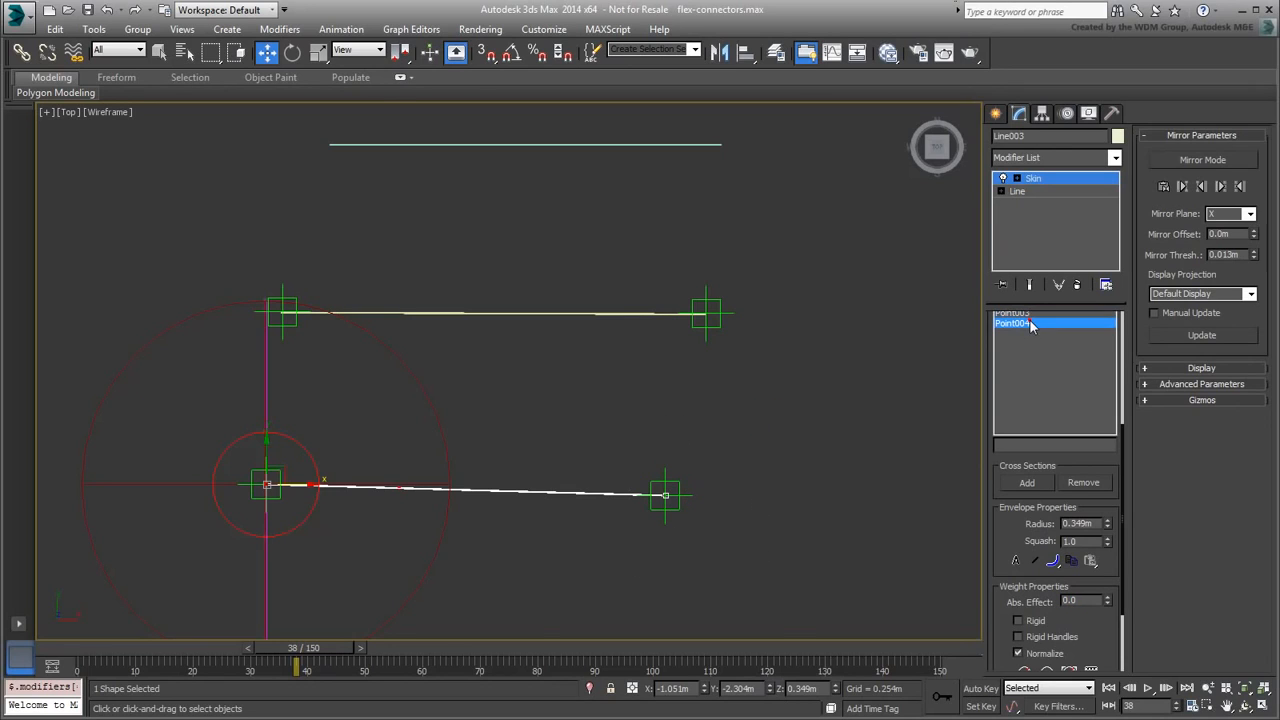
double_click(1091, 601)
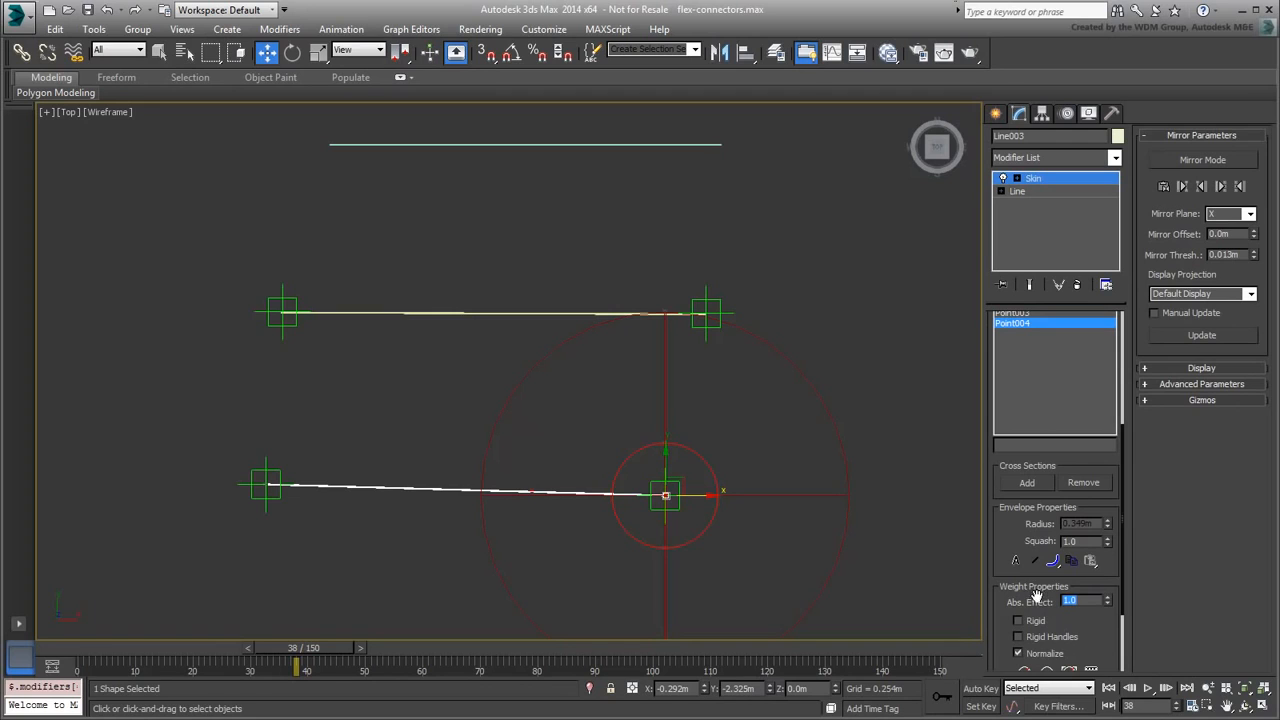
Step: Exit envelope editing and try moving Point004 and Point003 to test the line's ends, cancelling both moves
click(1040, 184)
click(538, 436)
drag(679, 481, 595, 491)
right_click(595, 491)
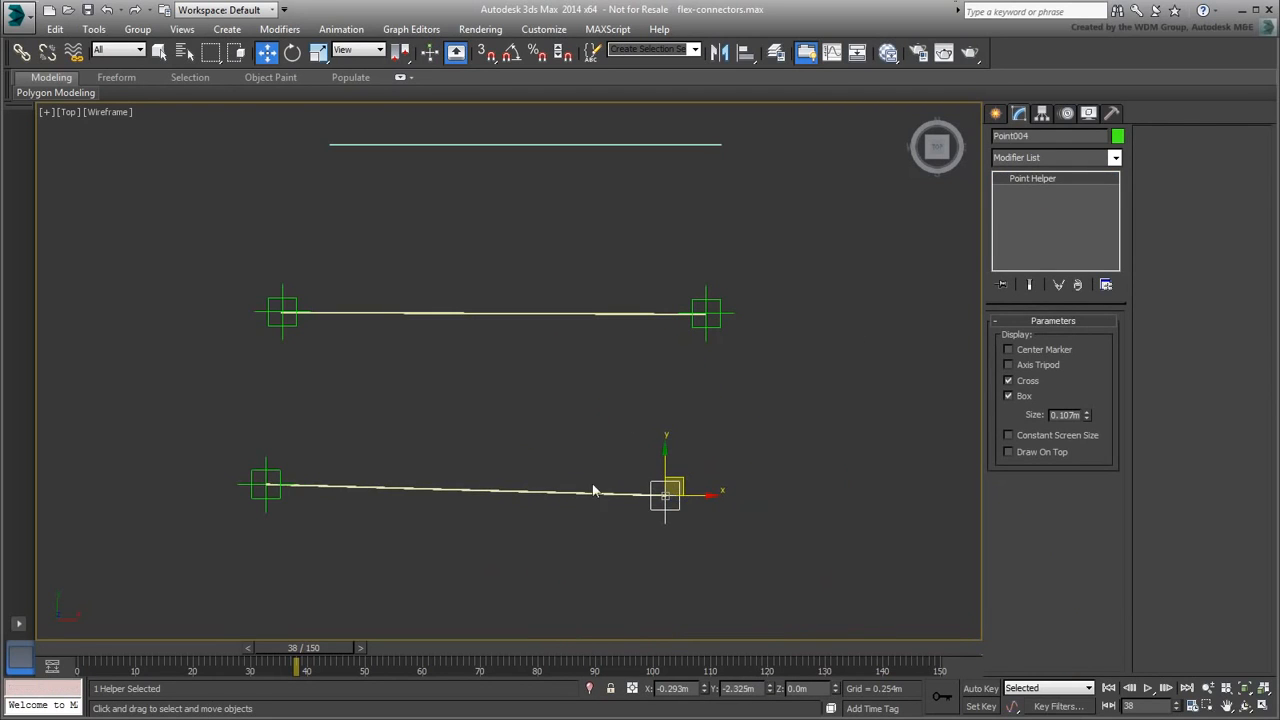
drag(277, 469, 340, 471)
right_click(340, 471)
Step: Try animating Point004 at frame 38 with Auto Key, and scrub the timeline back to frame 0
middle_drag(343, 491, 354, 526)
scroll(354, 526, down, 2)
drag(622, 493, 668, 497)
key(n)
drag(310, 648, 18, 625)
click(644, 376)
click(520, 497)
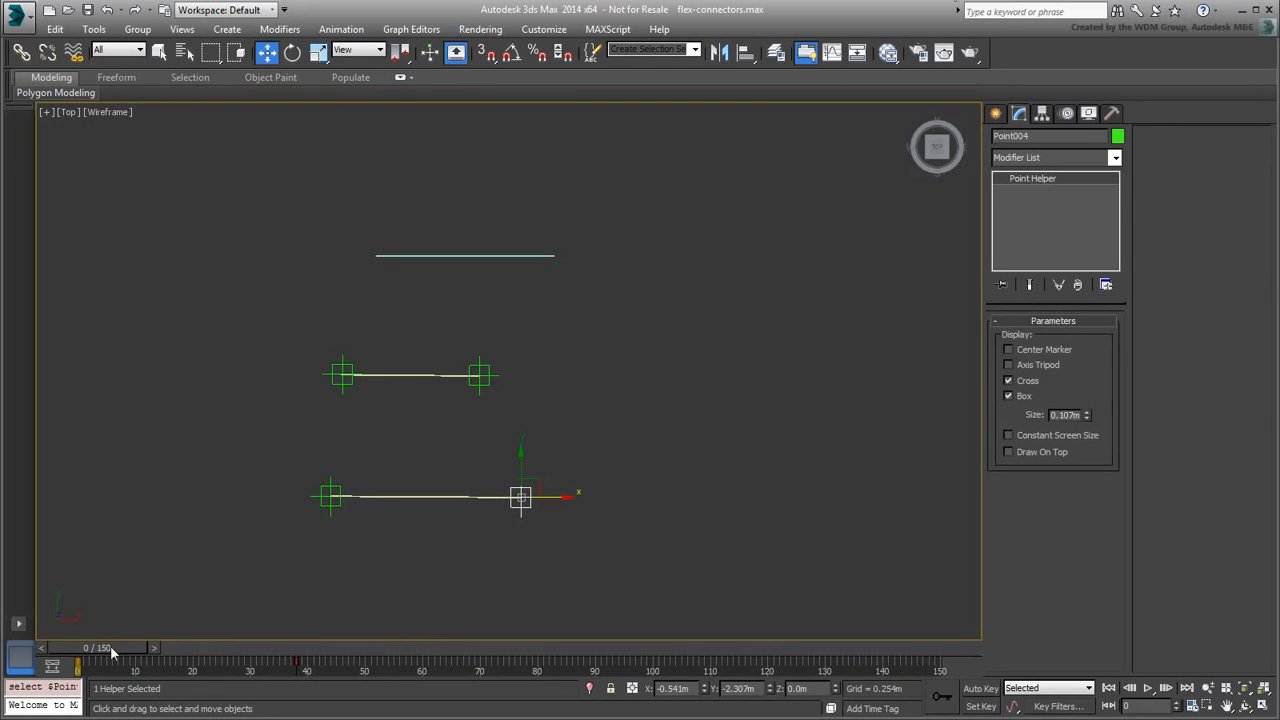
drag(112, 650, 40, 653)
key(w)
Step: Delete all the practice lines and Point helpers, and return to the four-viewport layout
drag(682, 238, 278, 552)
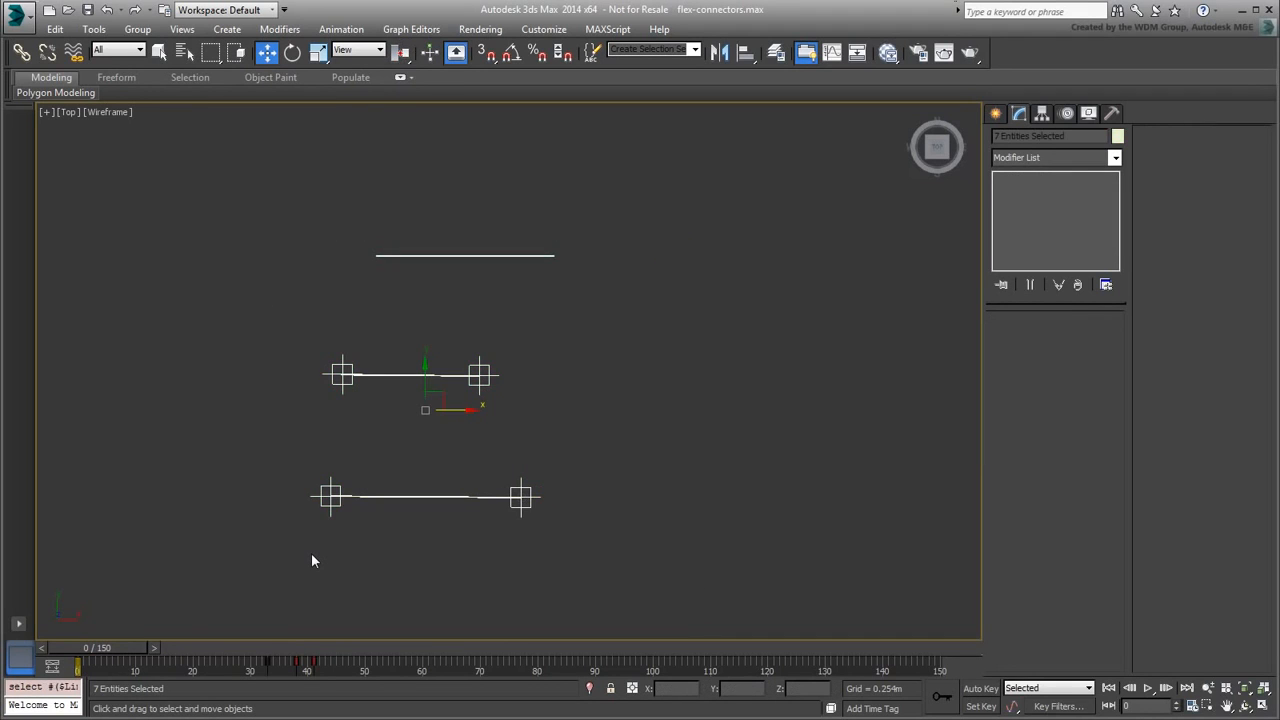
key(Delete)
middle_drag(497, 372, 388, 511)
scroll(388, 511, down, 5)
middle_drag(439, 413, 429, 437)
key(alt+w)
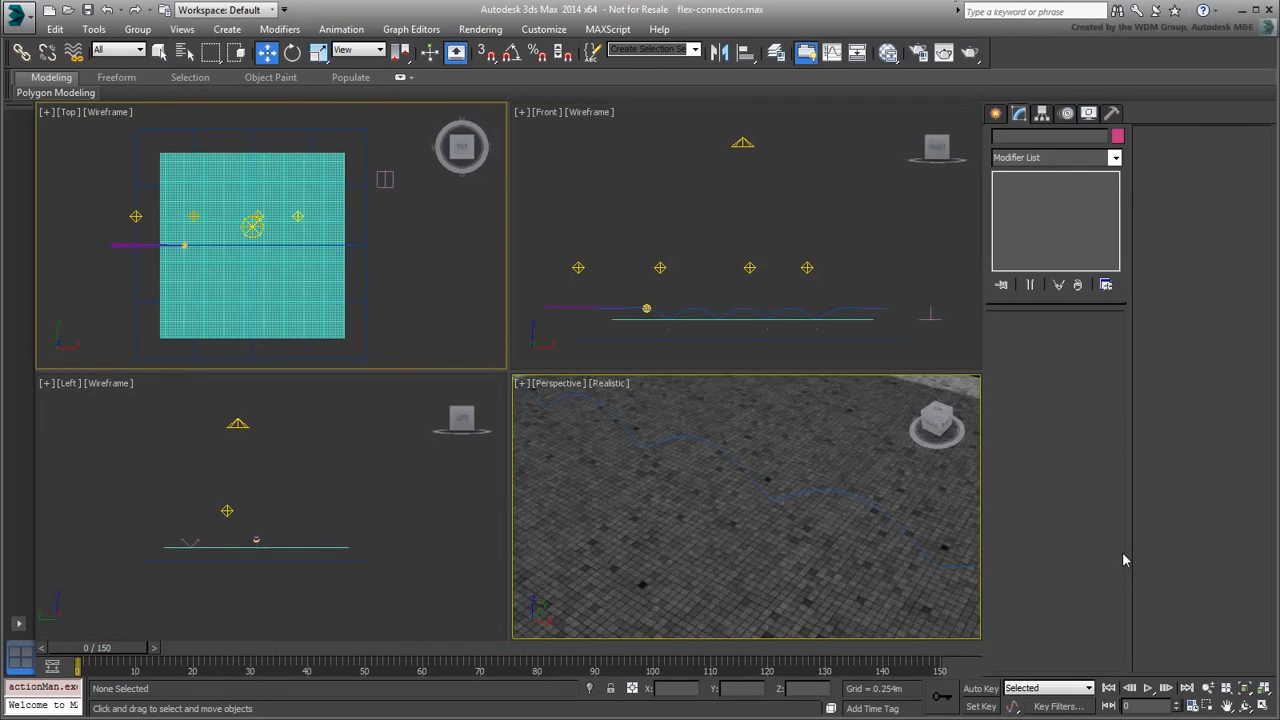
Step: Hide the Water Surface and Pool Floor objects
click(868, 461)
right_click(866, 461)
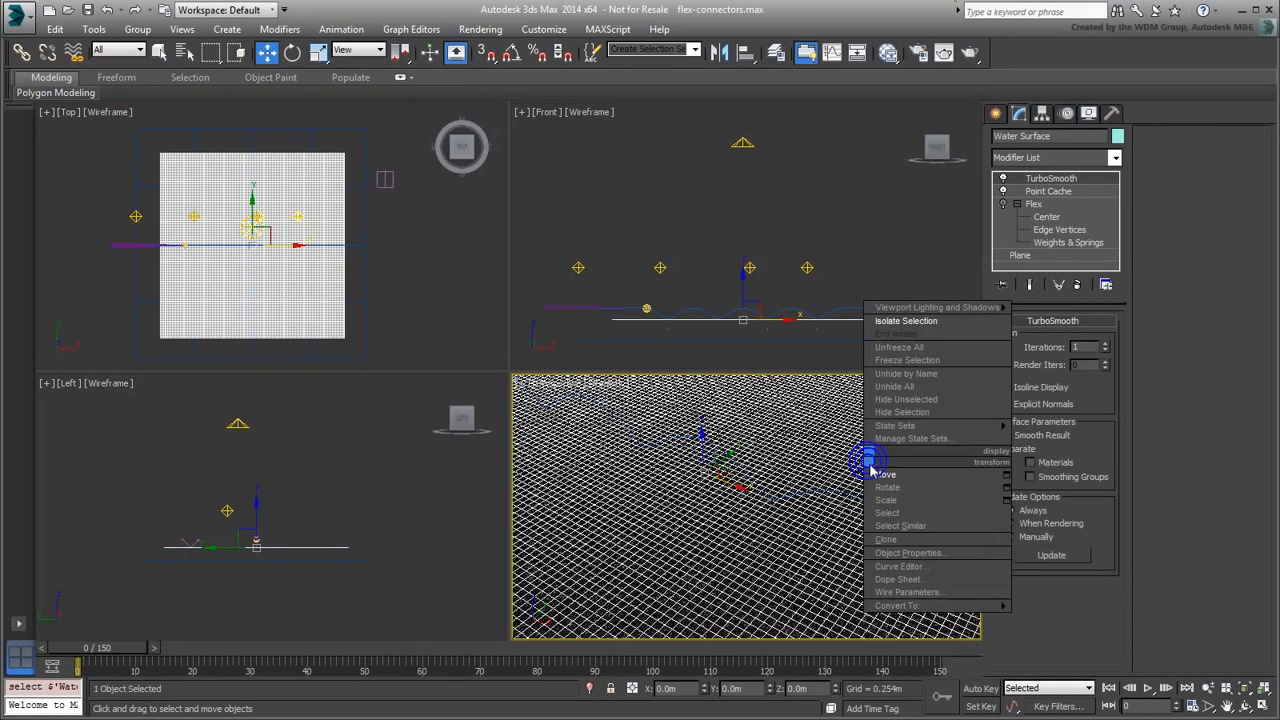
click(900, 411)
click(862, 466)
right_click(862, 466)
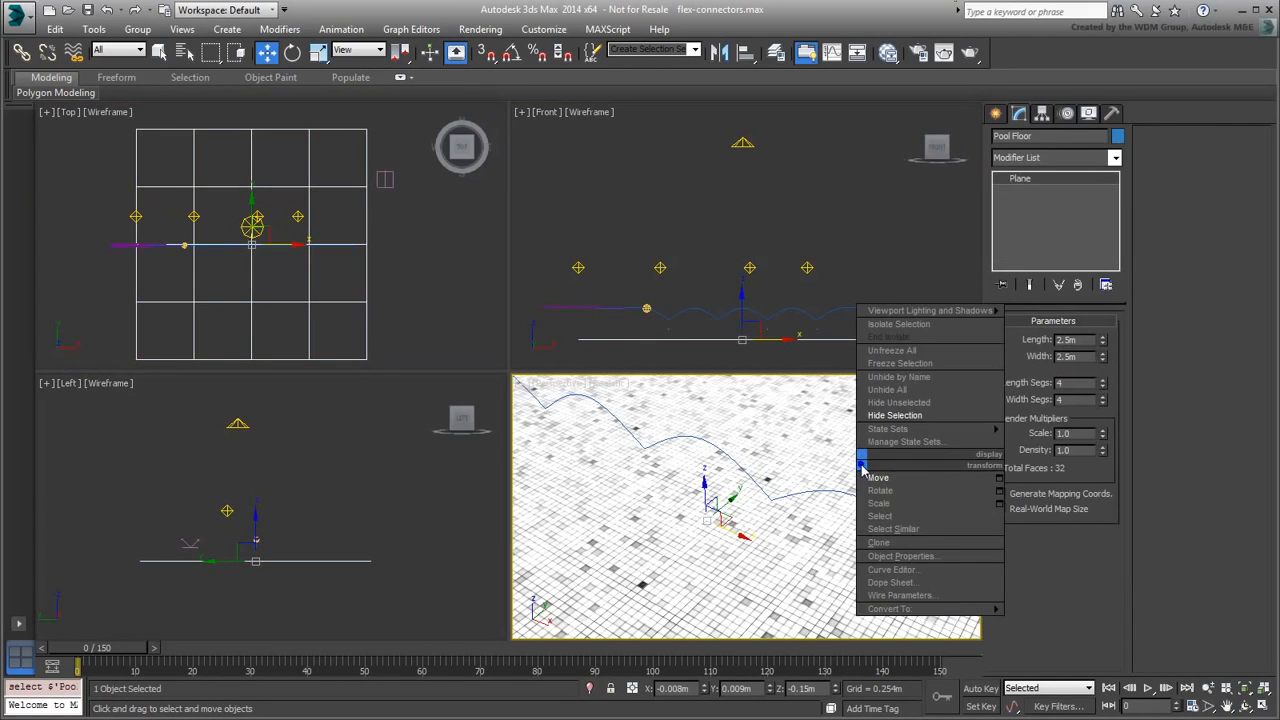
click(895, 415)
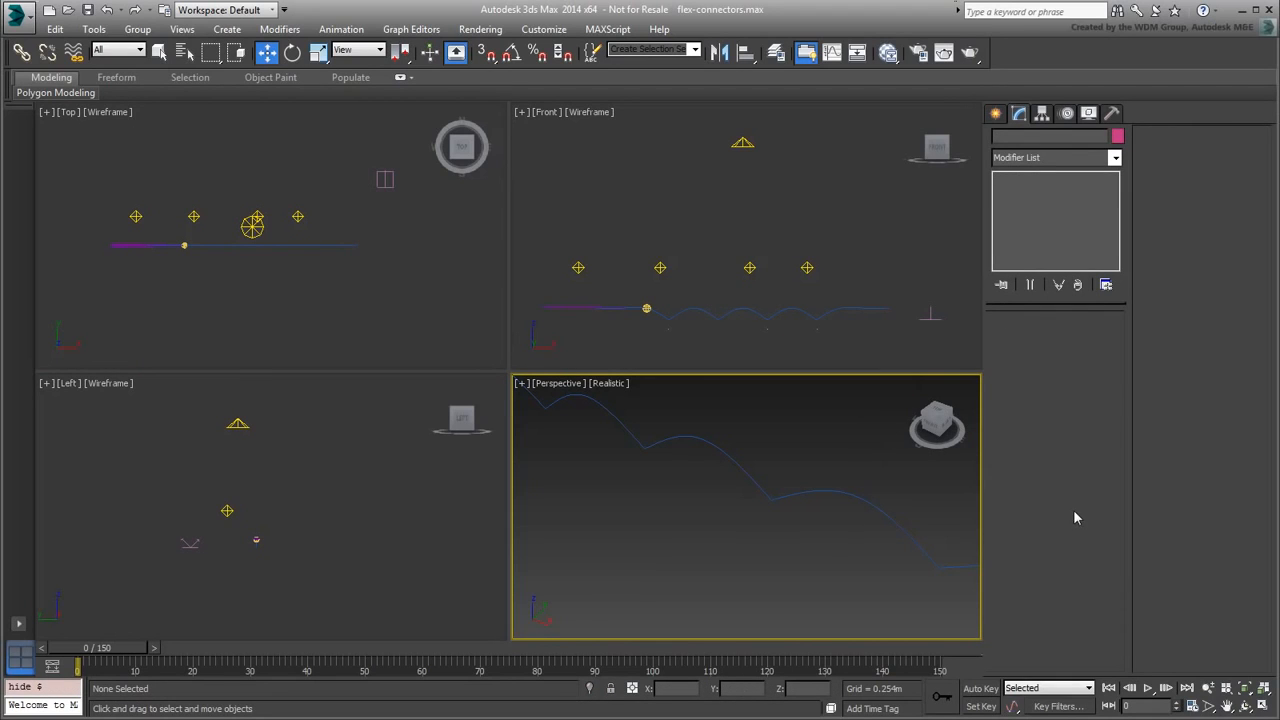
Step: Go to frame 65 and draw a straight two-point line between the facing edges of the first two rings in the Top view
drag(160, 649, 452, 650)
scroll(222, 262, up, 5)
scroll(277, 297, up, 5)
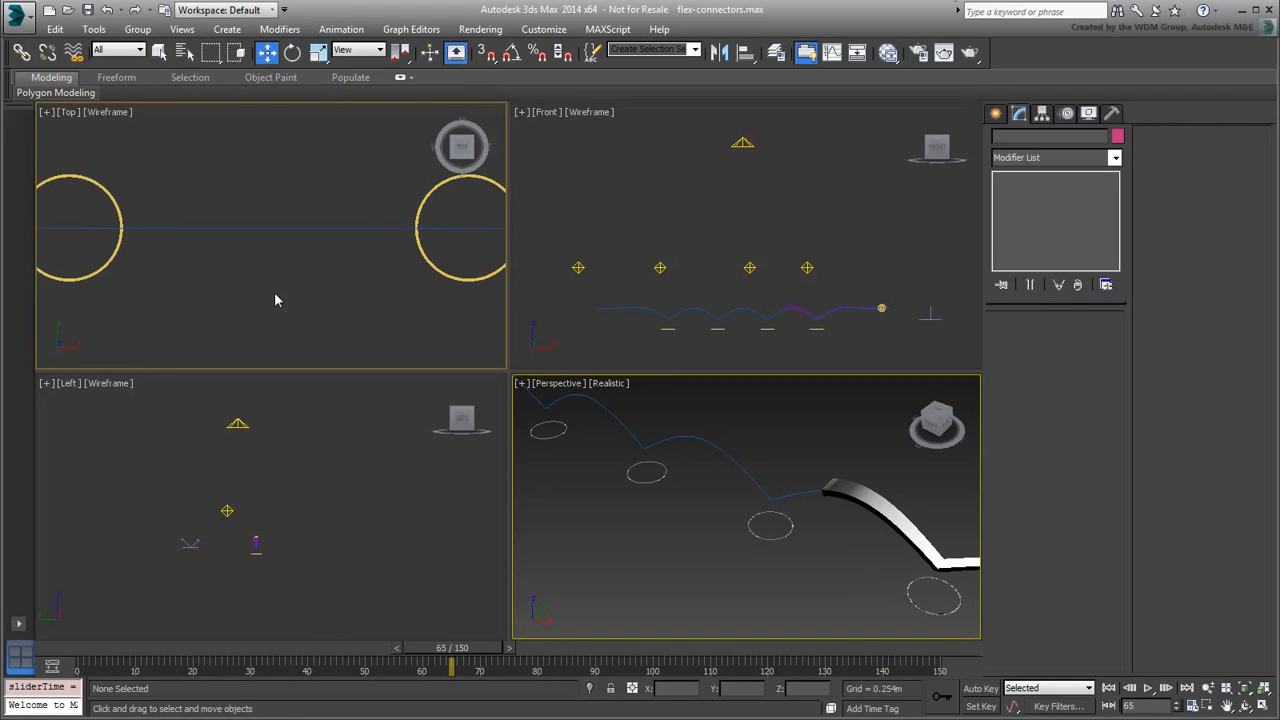
click(996, 114)
click(1024, 228)
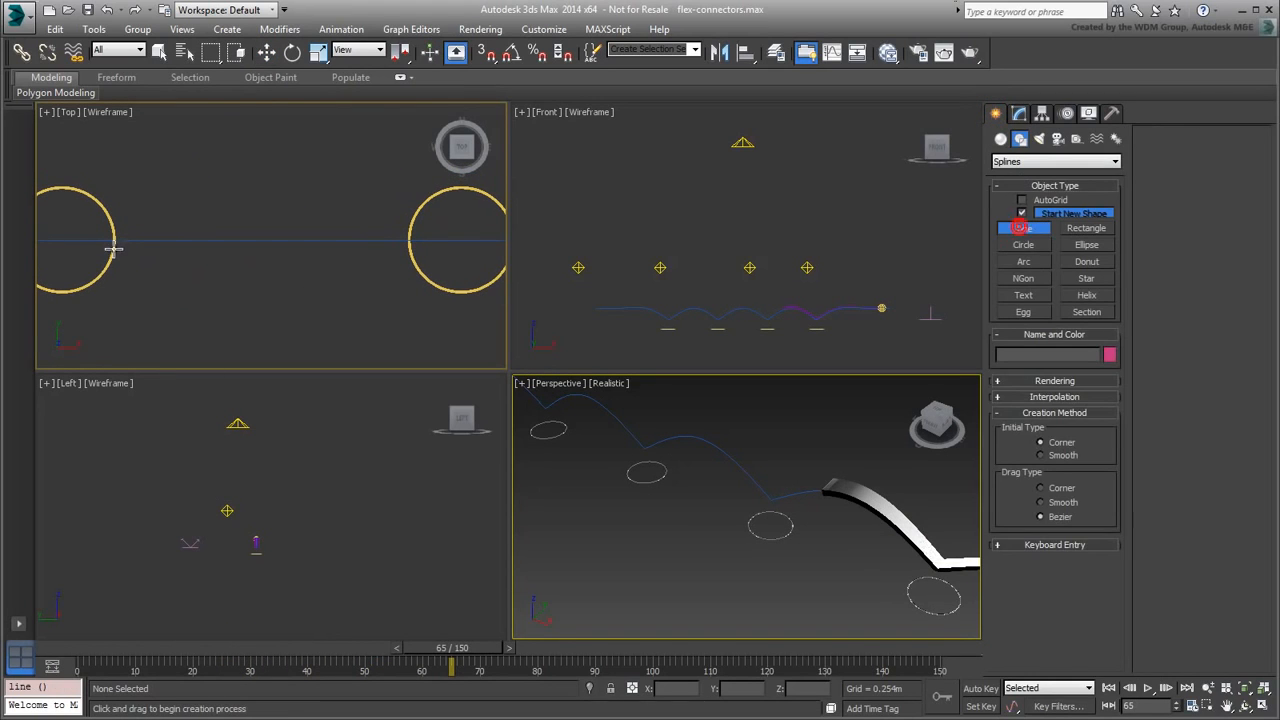
click(113, 240)
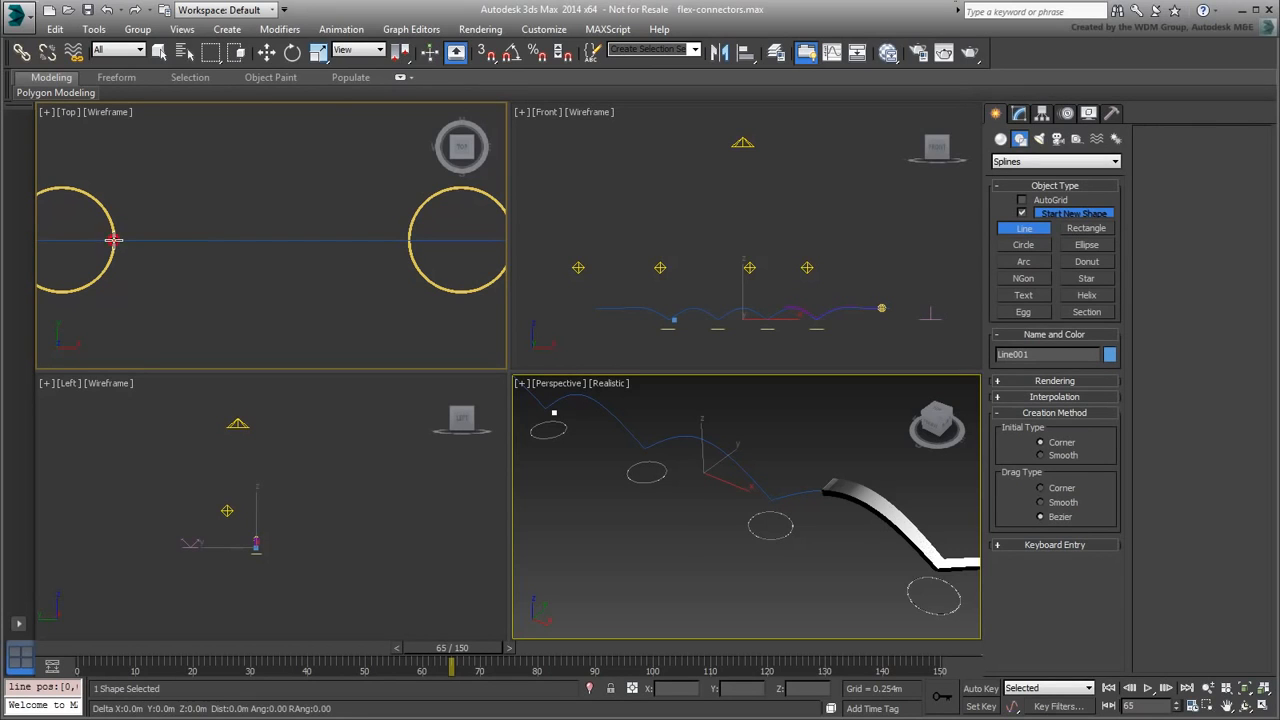
click(408, 242)
right_click(345, 299)
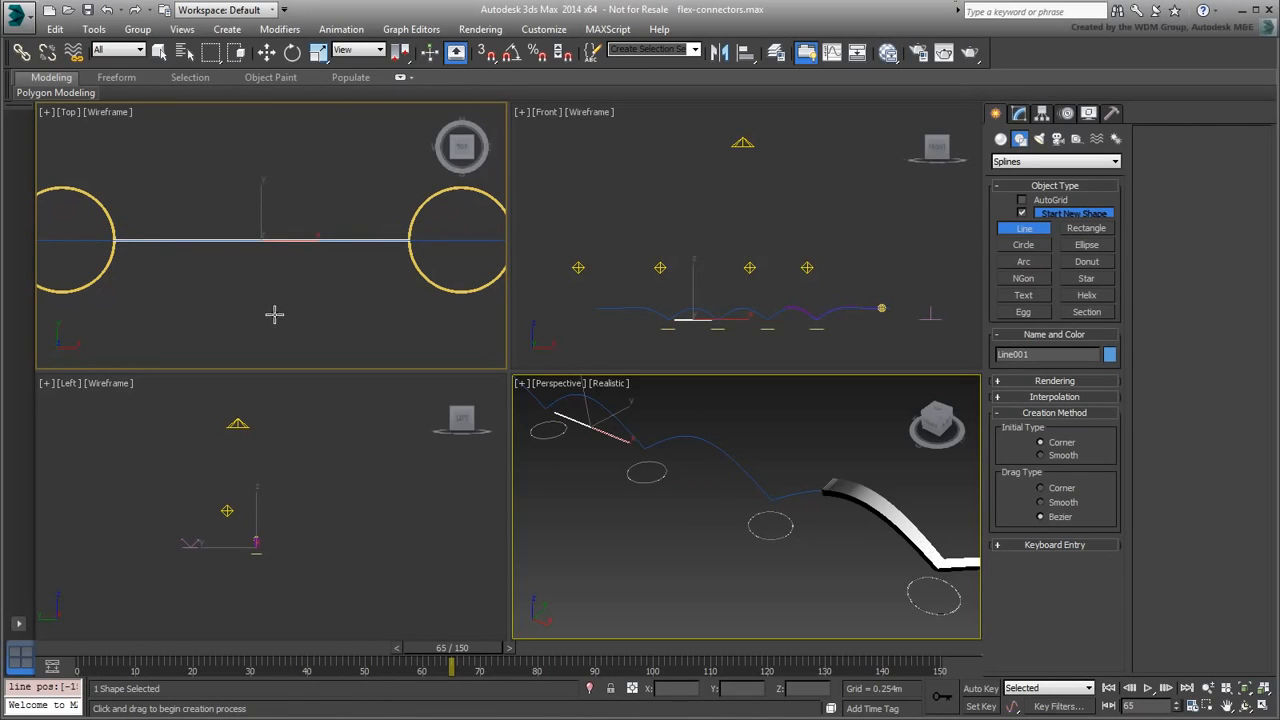
Step: Examine the new line's renderer, viewport and thickness settings in its rendering parameters
scroll(689, 307, up, 4)
scroll(680, 312, up, 3)
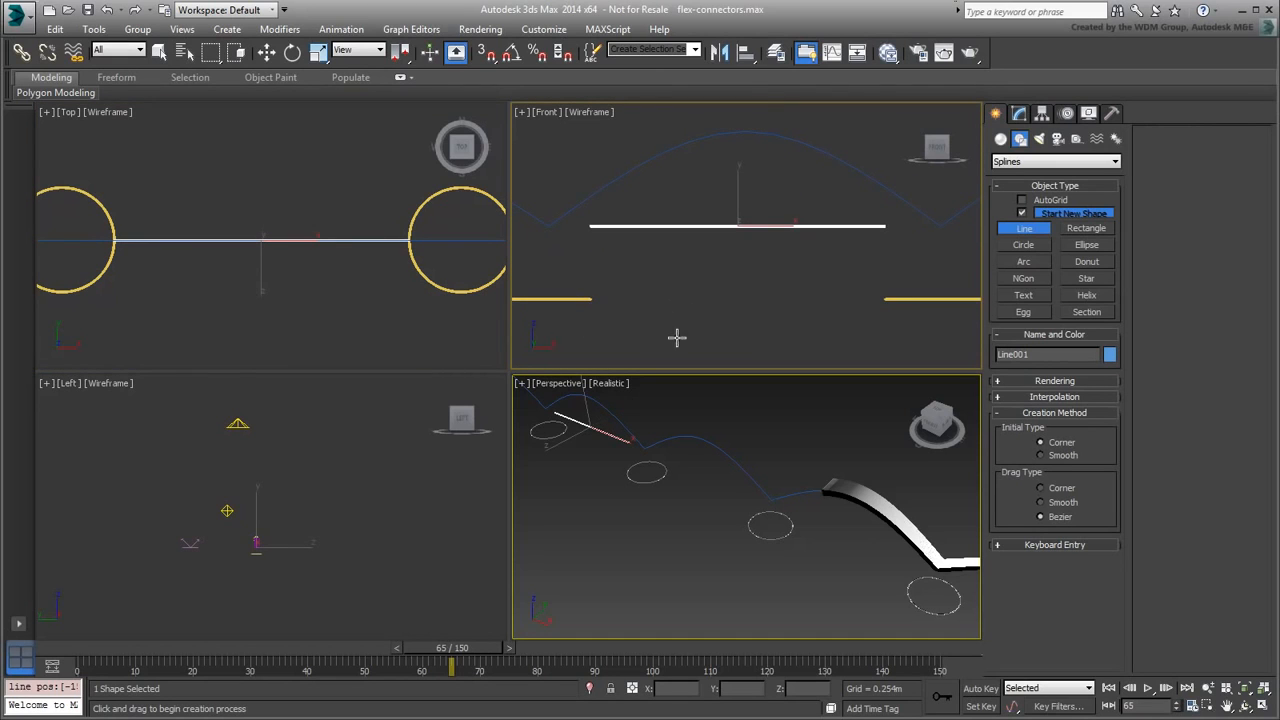
click(1018, 113)
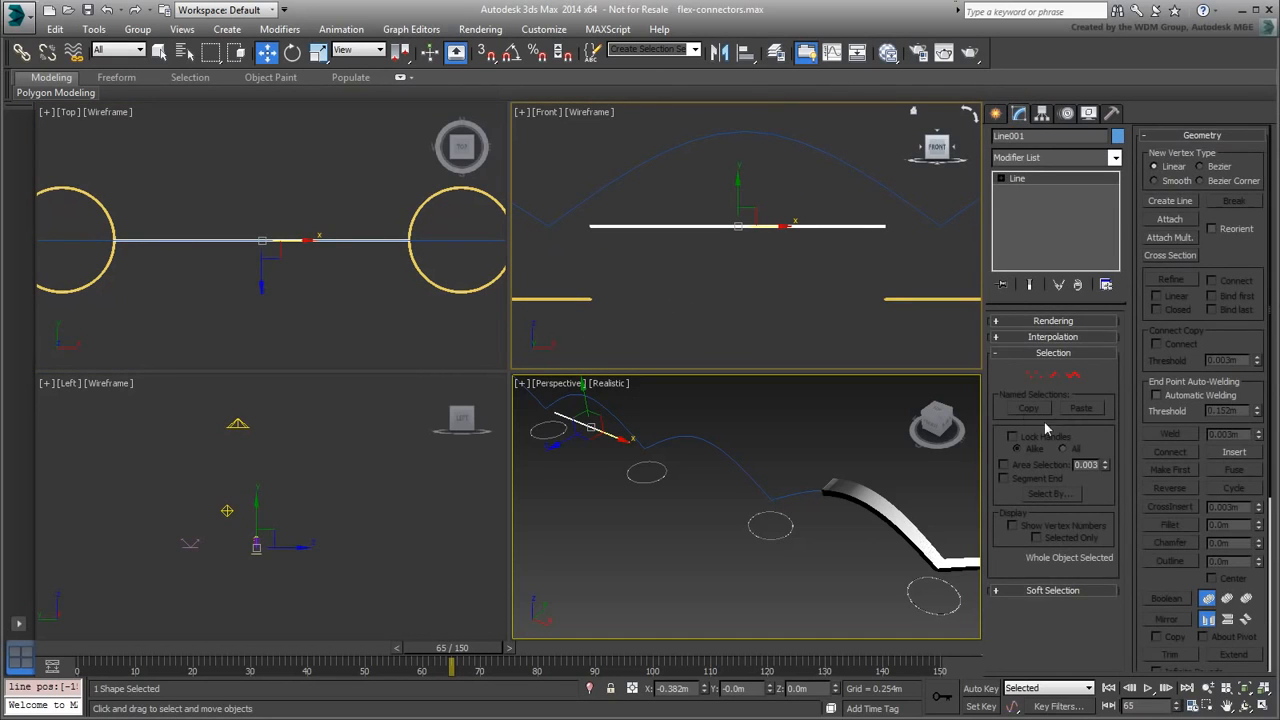
click(1053, 321)
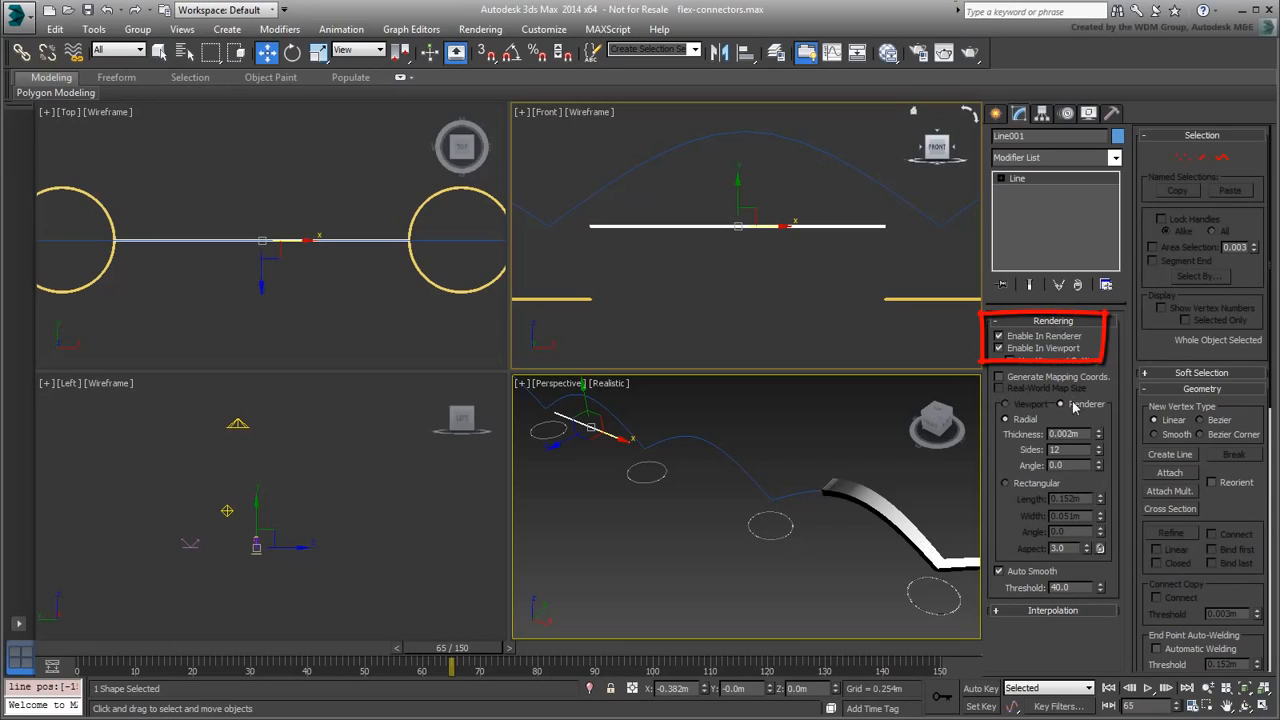
double_click(1086, 433)
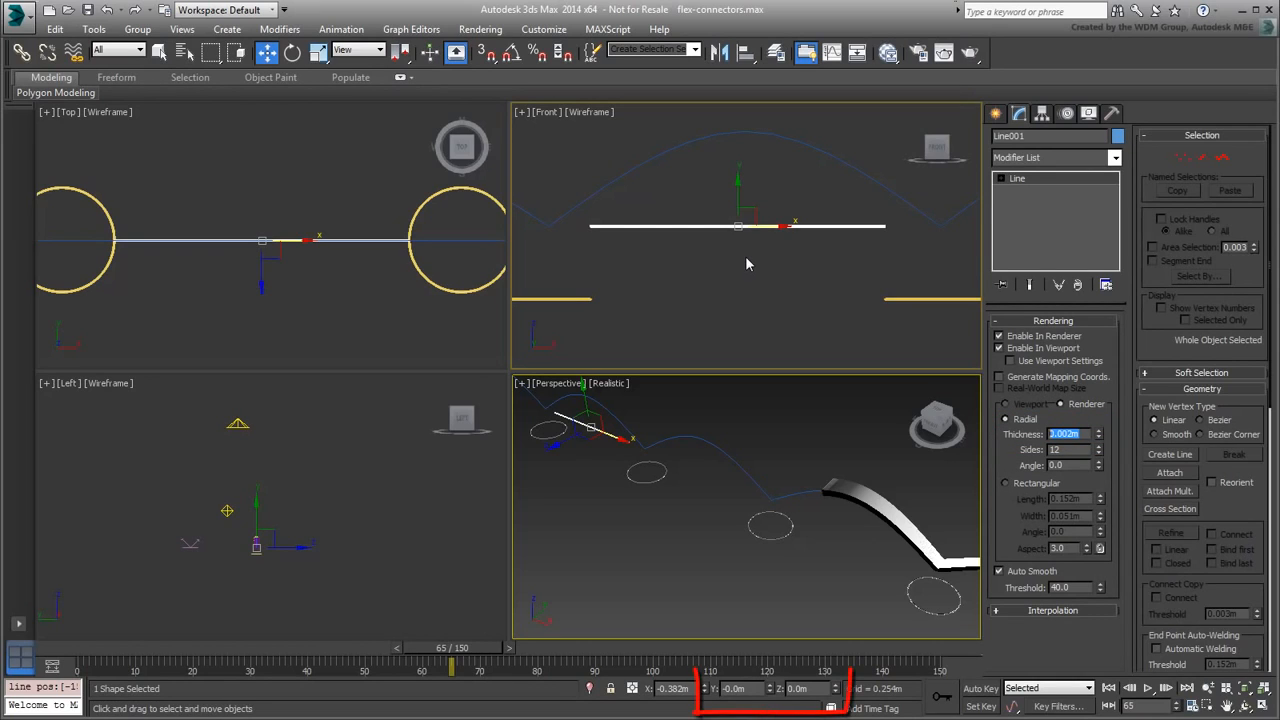
Step: Lower the line to ring height by setting its Z position to -0.07 m, and reset its Y position to 0
middle_drag(746, 257, 744, 268)
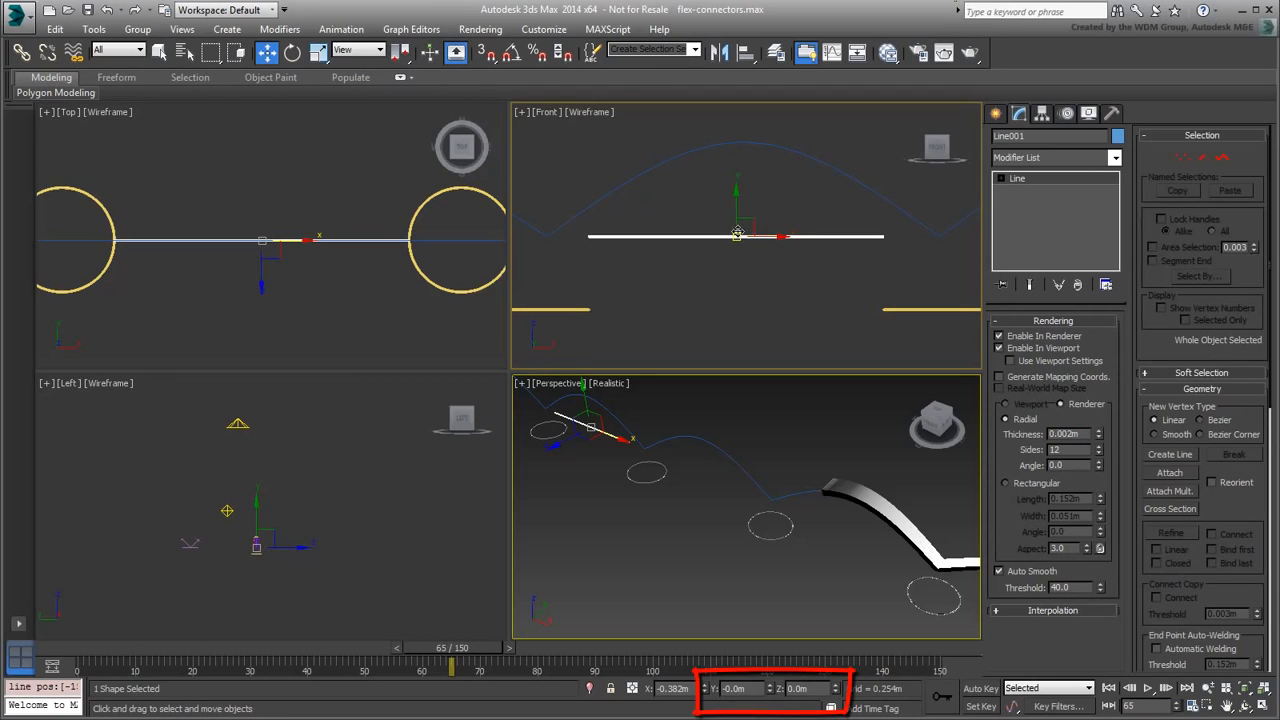
drag(737, 237, 737, 276)
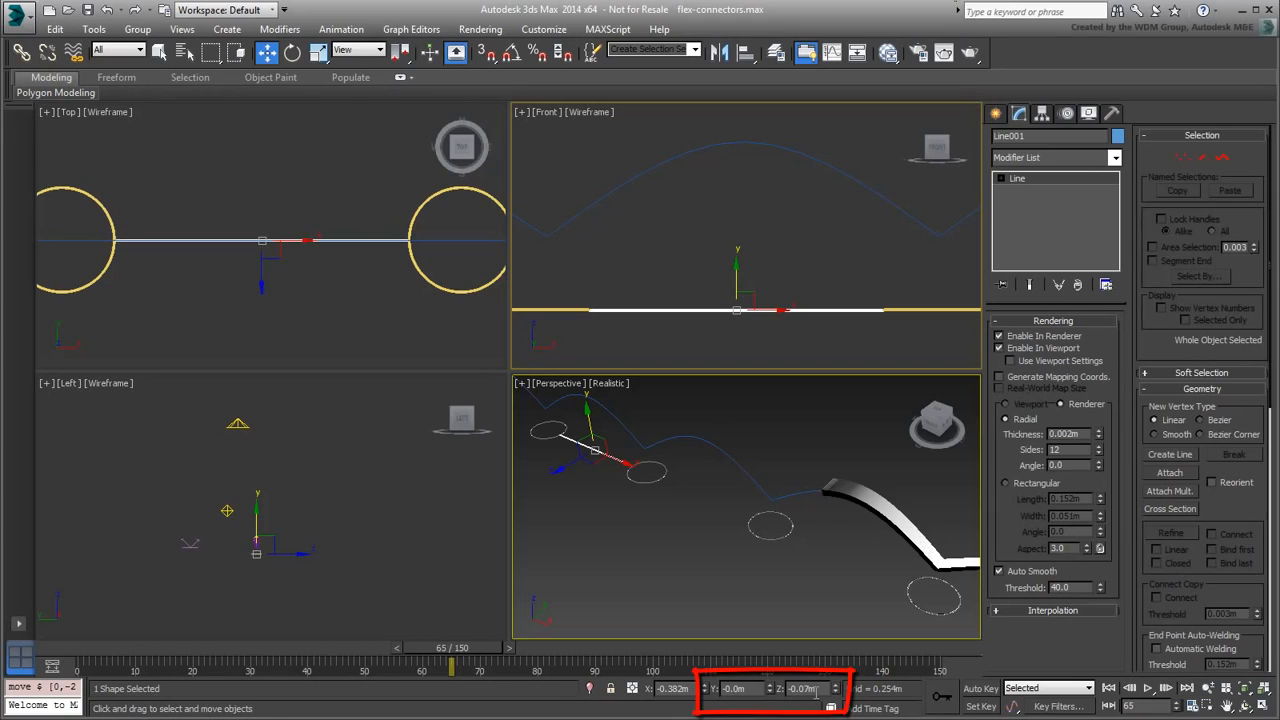
drag(737, 270, 737, 247)
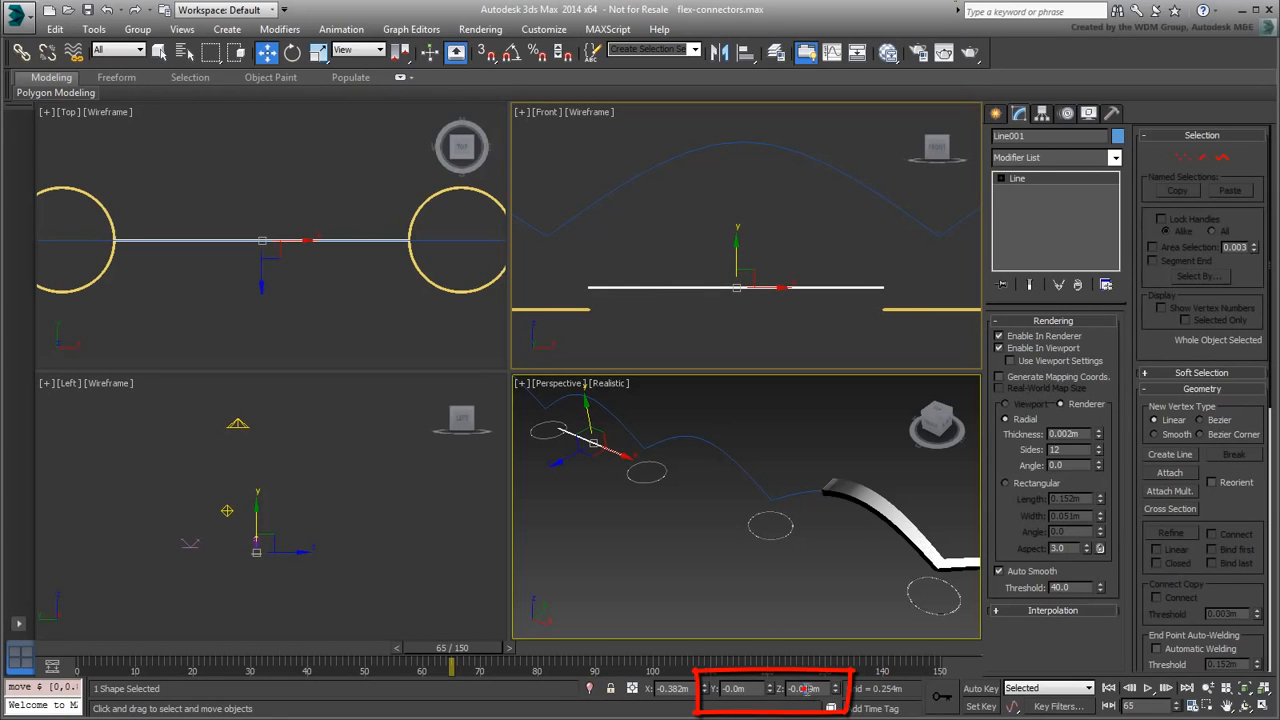
double_click(804, 688)
text(-0.07)
key(Return)
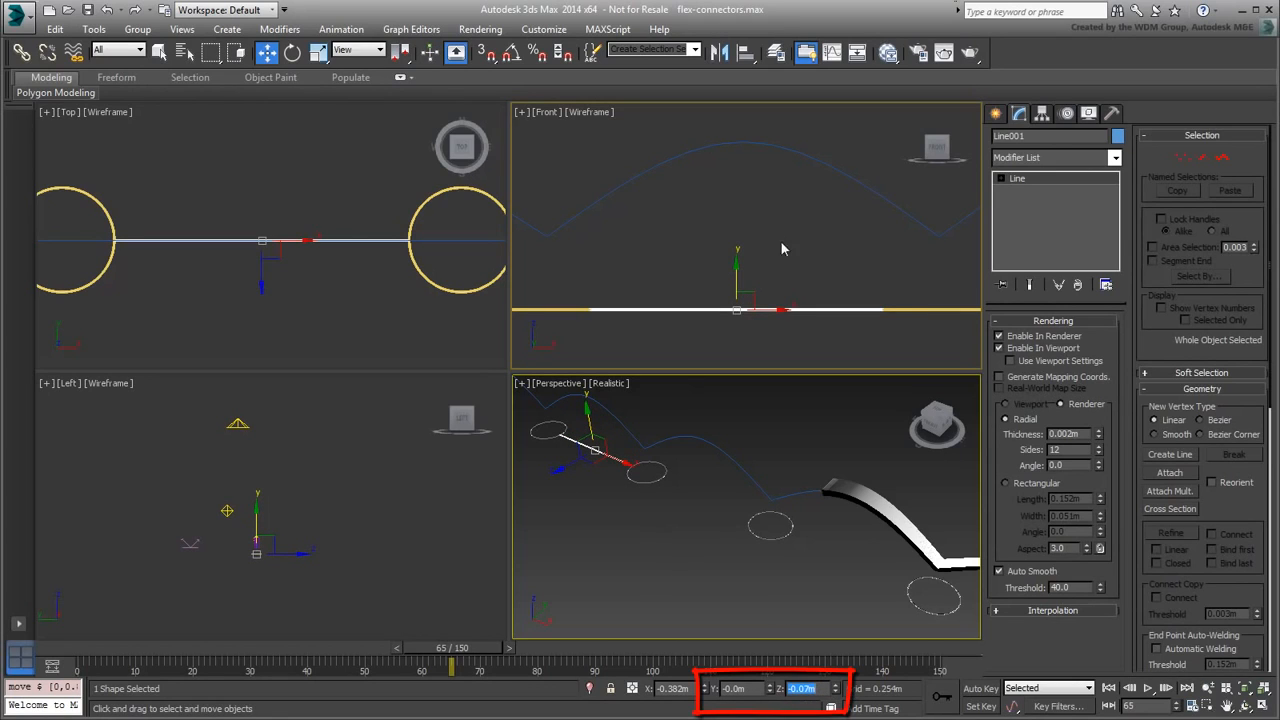
middle_drag(782, 249, 800, 253)
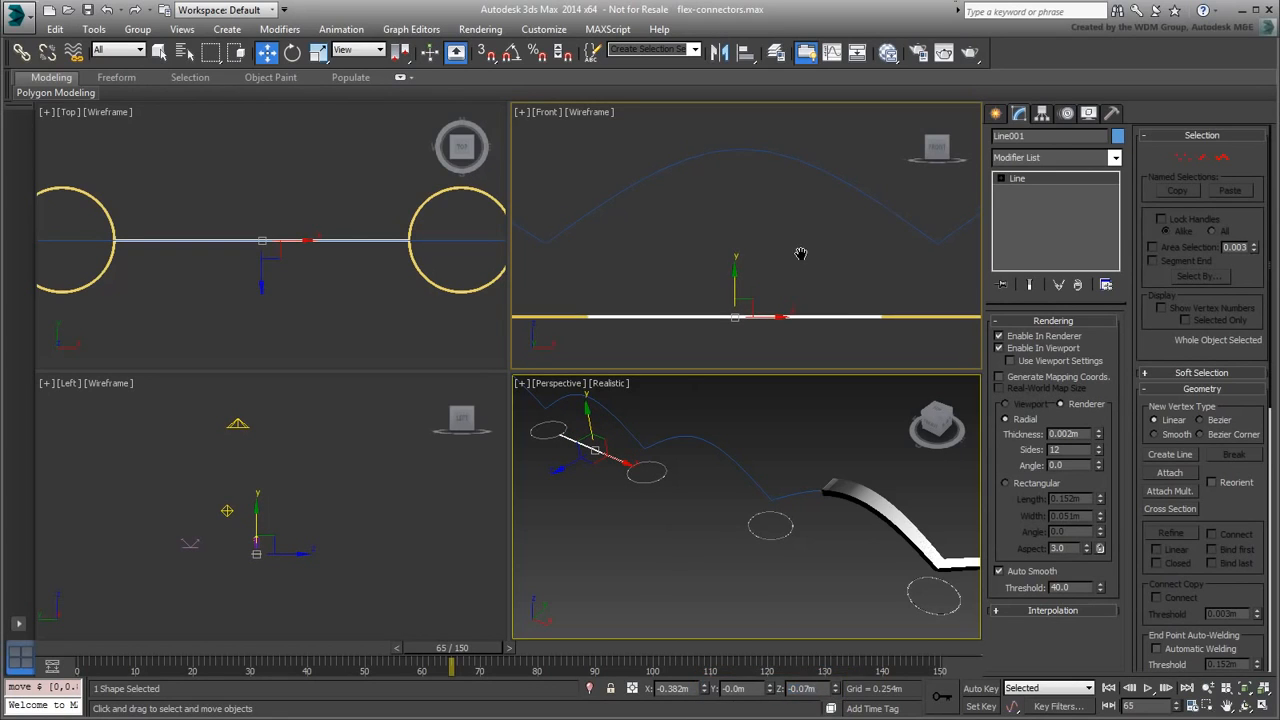
right_click(770, 692)
Step: Go to frame 23, select the line's left end vertex in vertex mode, and copy its X coordinate
drag(96, 655, 224, 666)
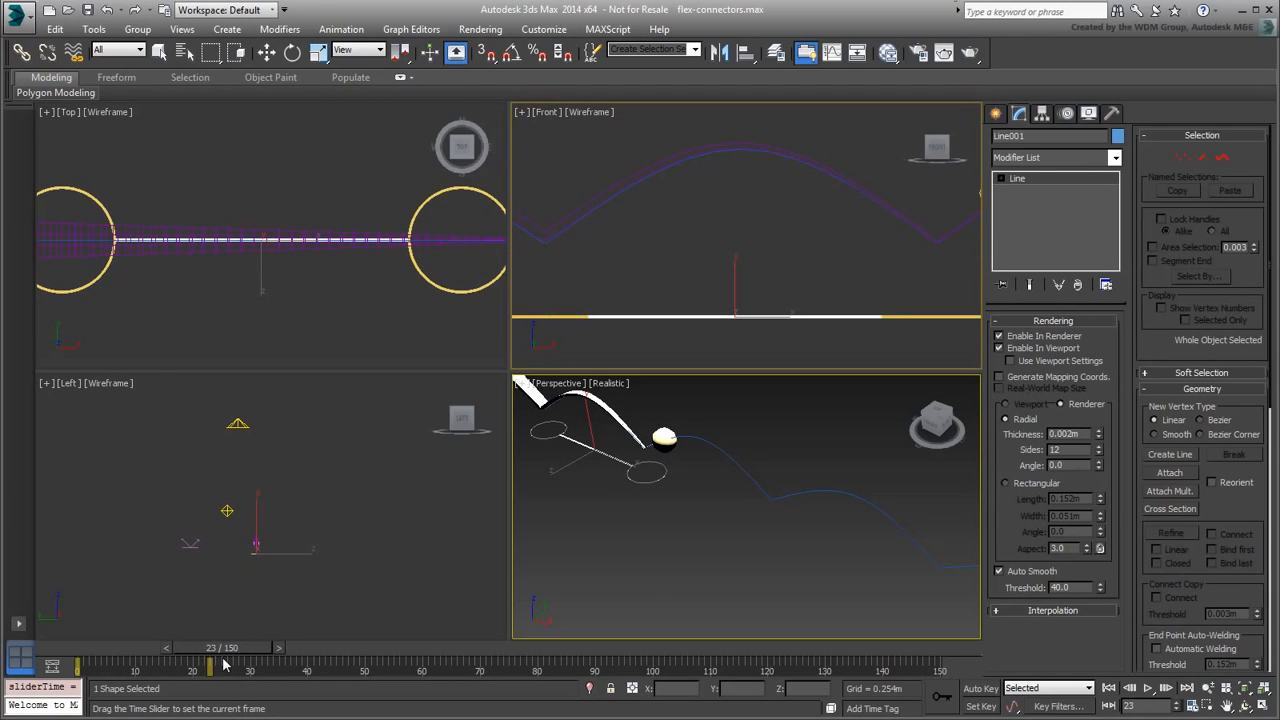
key(w)
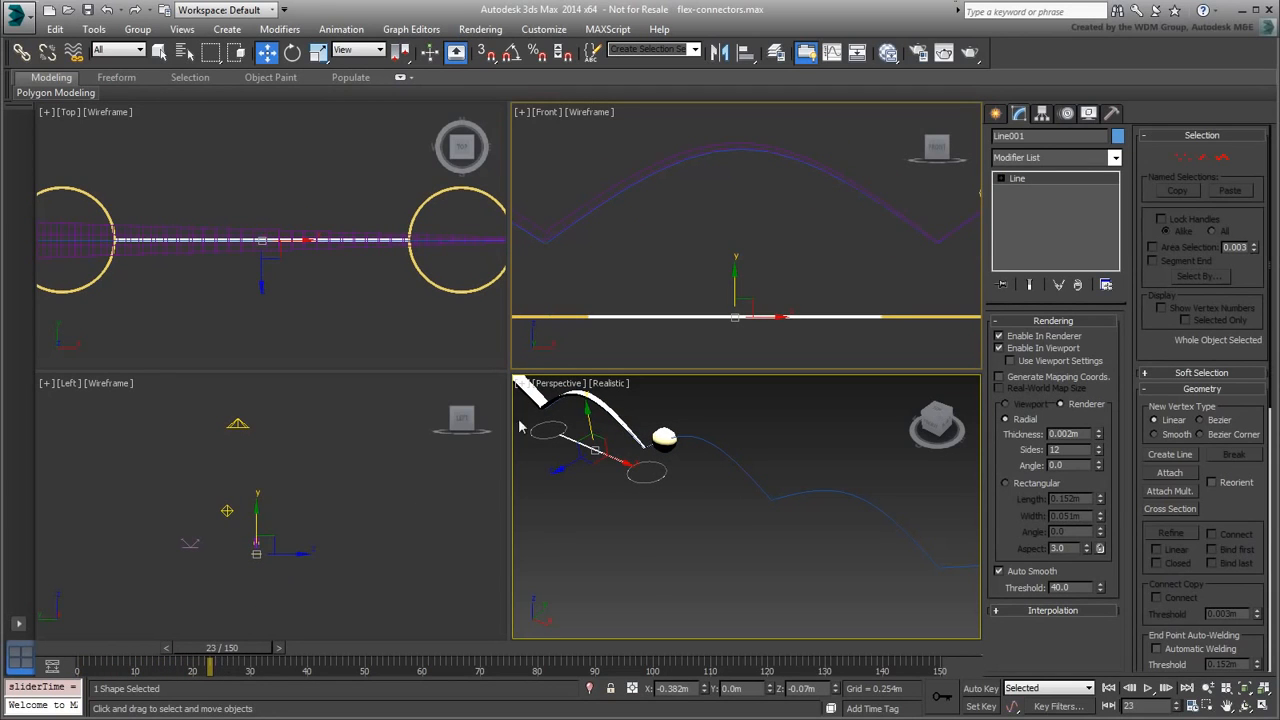
click(1183, 157)
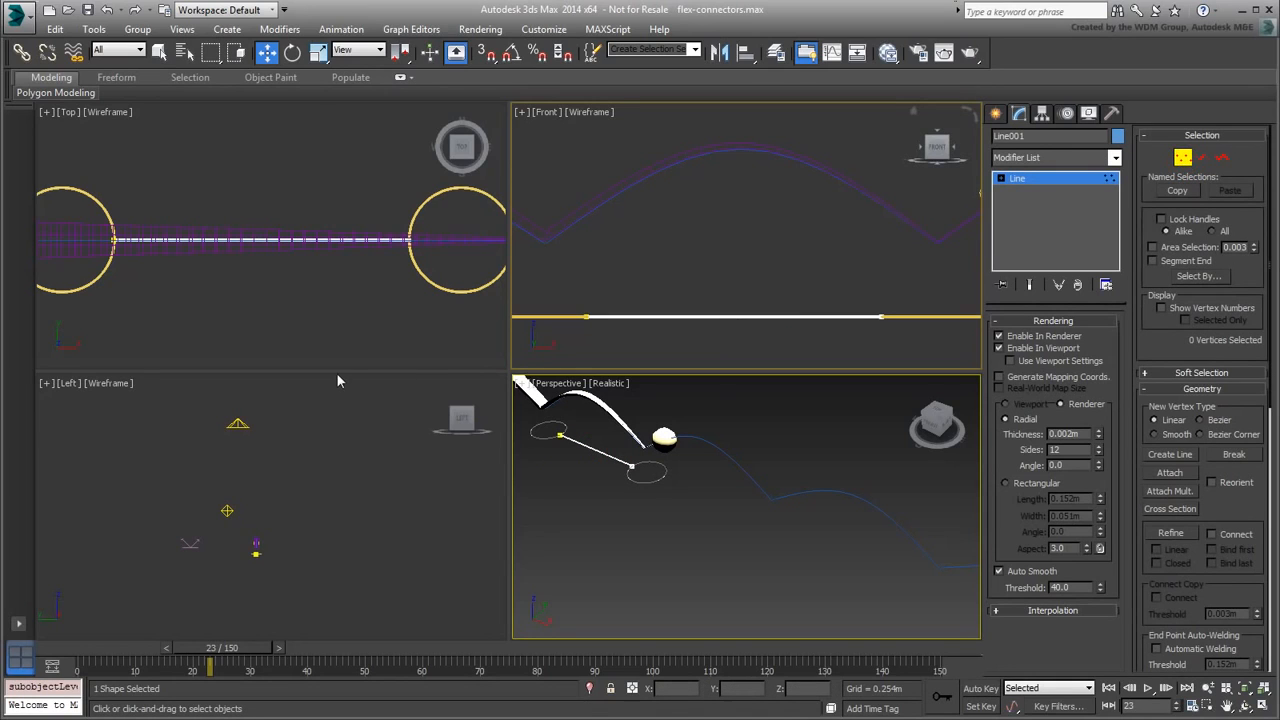
drag(95, 205, 144, 291)
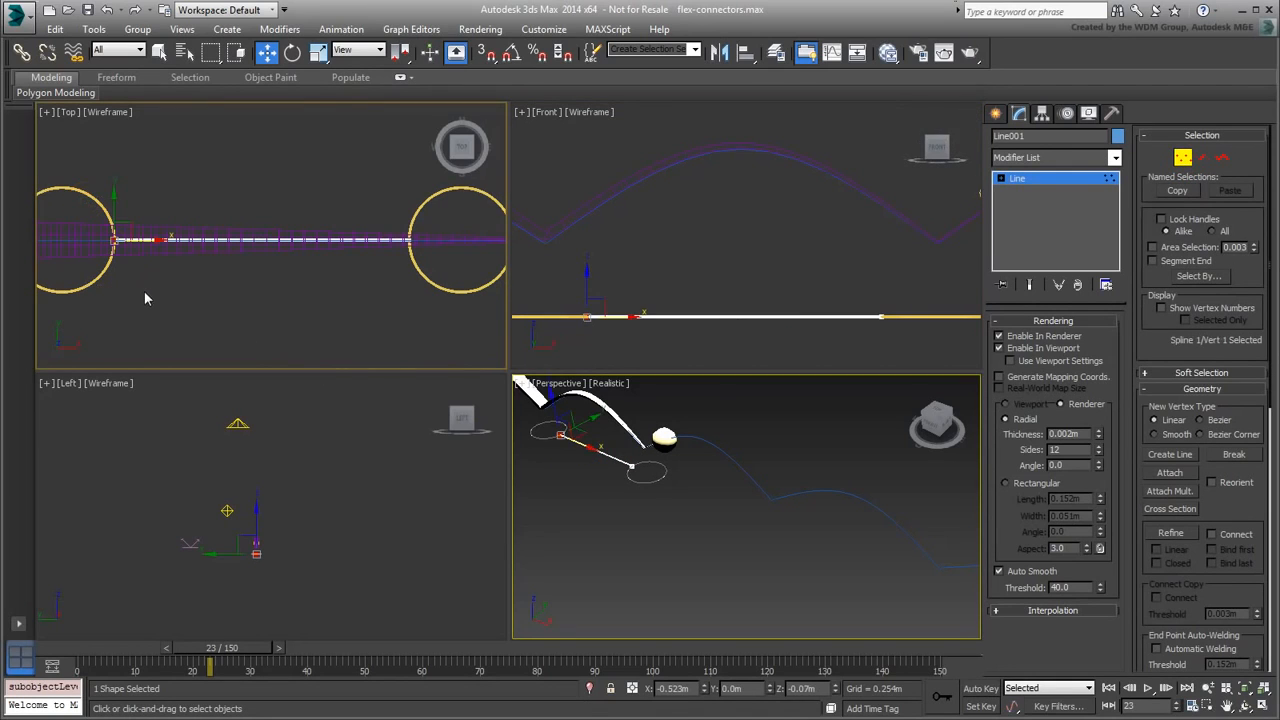
double_click(697, 690)
key(ctrl+c)
Step: Collapse the line by giving its right end vertex the X position copied from the left vertex
drag(390, 204, 440, 287)
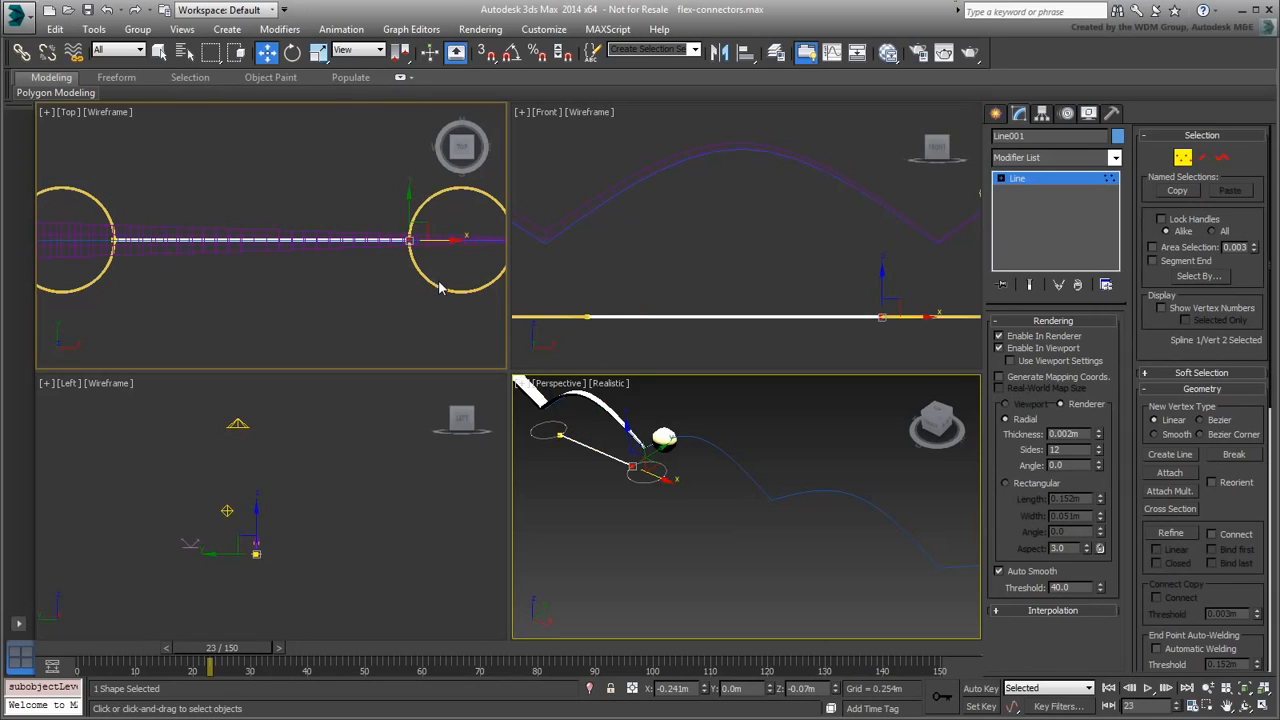
double_click(686, 689)
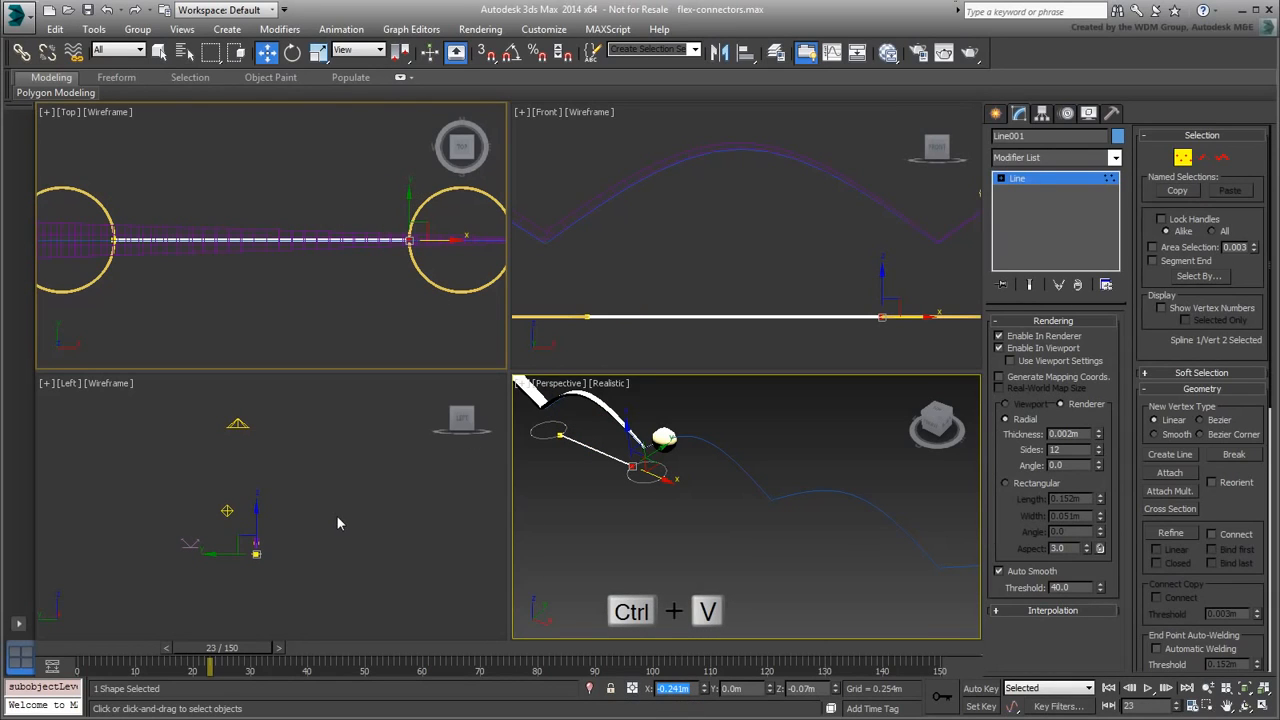
key(ctrl+v)
key(Return)
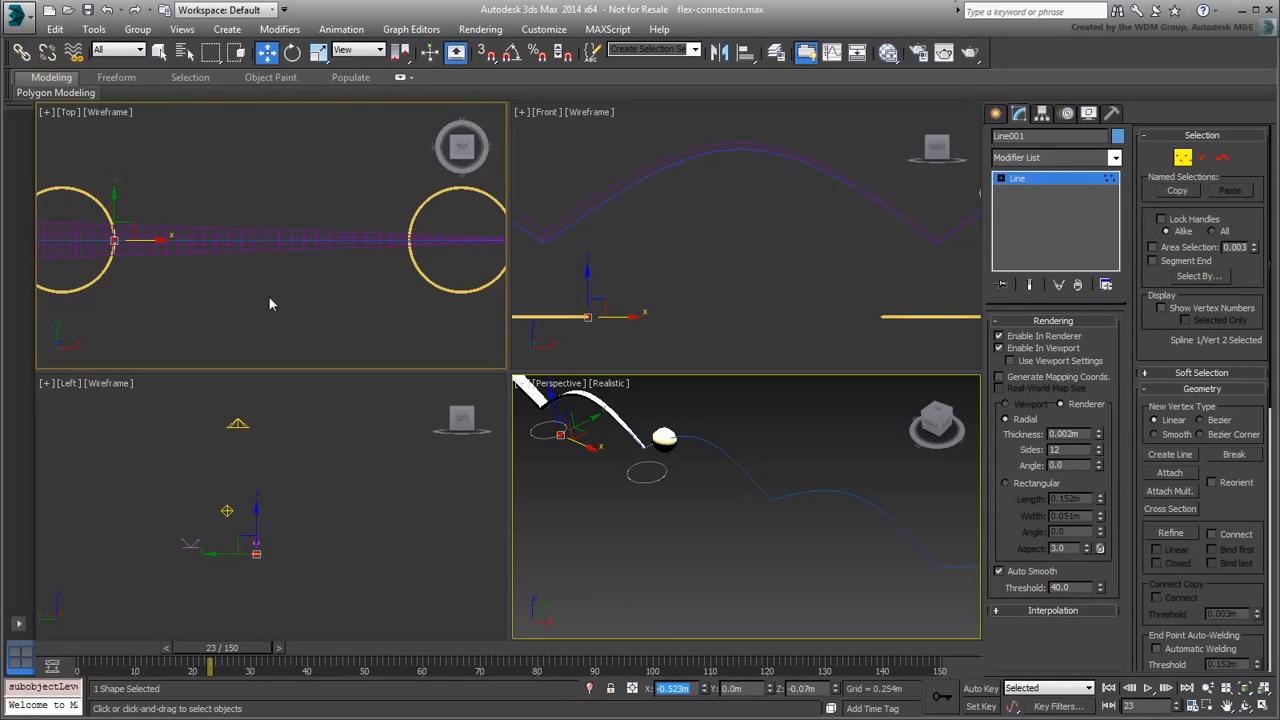
Step: Turn on Auto Key and, at frame 23, stretch the collapsed vertex along X to the near edge of the second ring
click(980, 690)
click(245, 650)
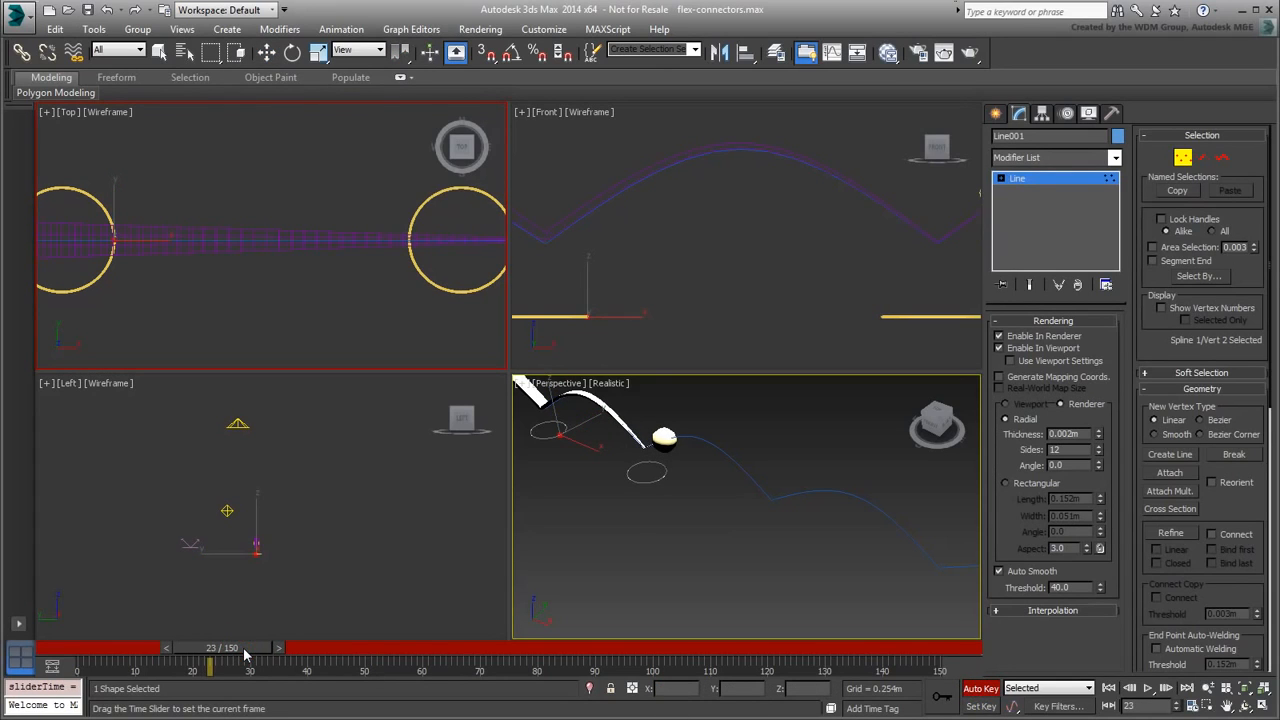
key(w)
drag(149, 240, 415, 258)
scroll(415, 258, up, 4)
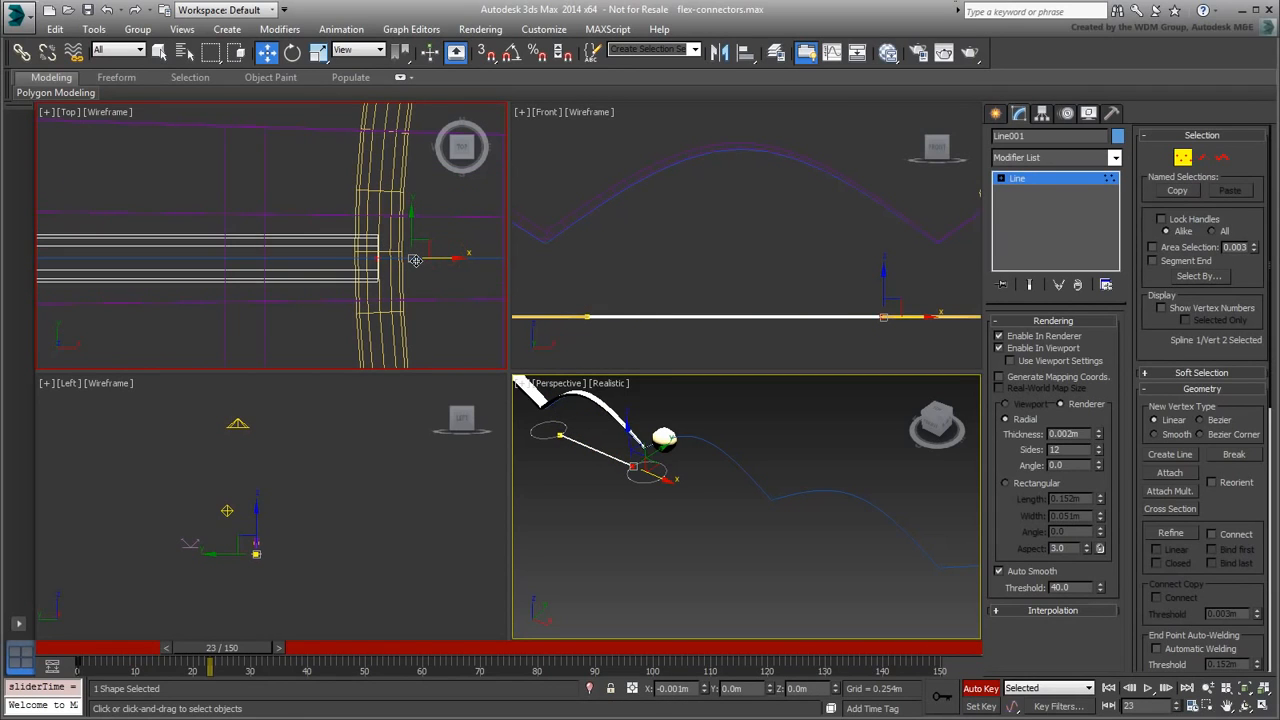
scroll(252, 291, down, 4)
scroll(250, 291, down, 3)
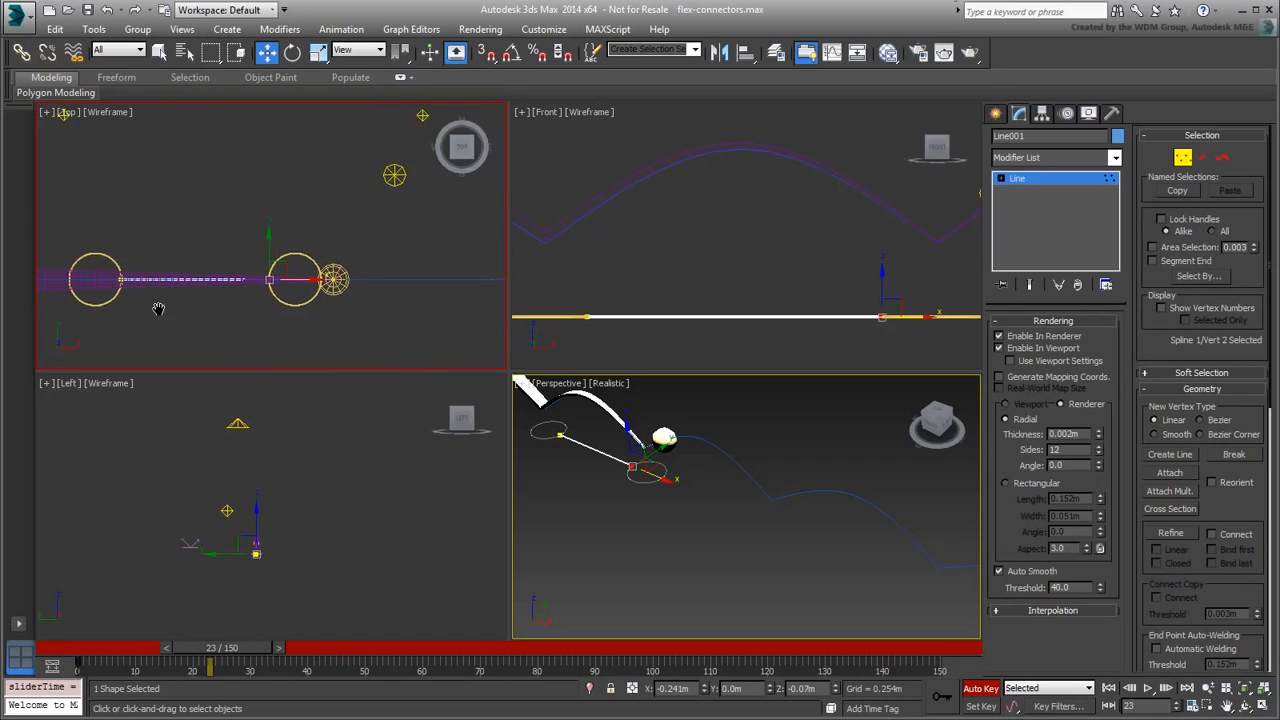
middle_drag(158, 321, 196, 279)
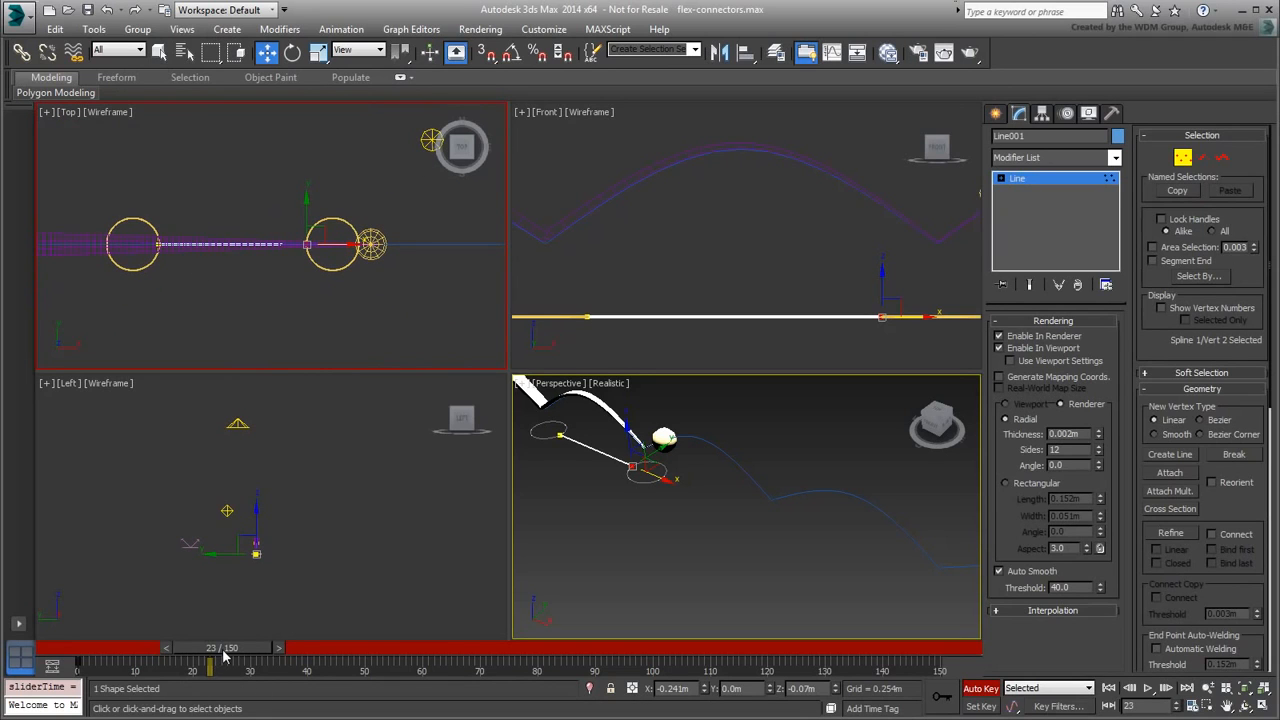
Step: Shift the vertex's first key from frame 0 to about frame 9, scrub to frame 27, and leave vertex editing
mouse_move(224, 650)
mouse_down()
mouse_move(96, 645)
mouse_move(226, 650)
mouse_up()
key(w)
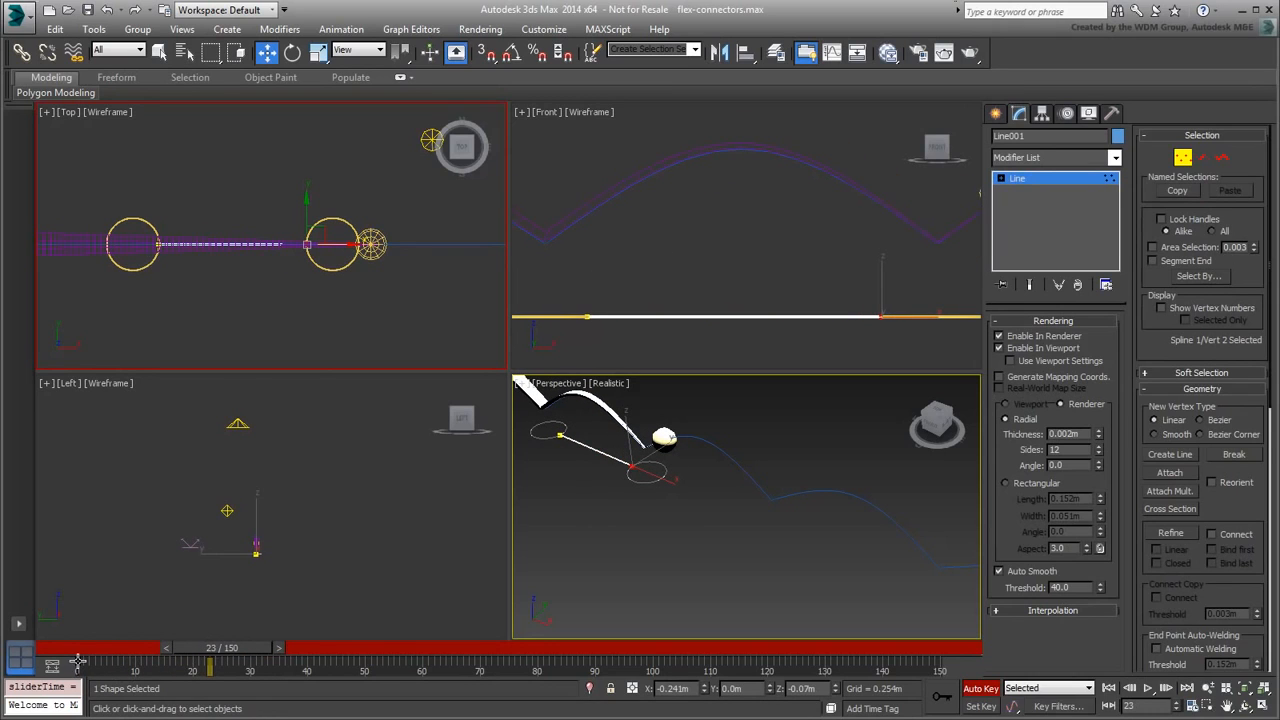
drag(78, 662, 131, 675)
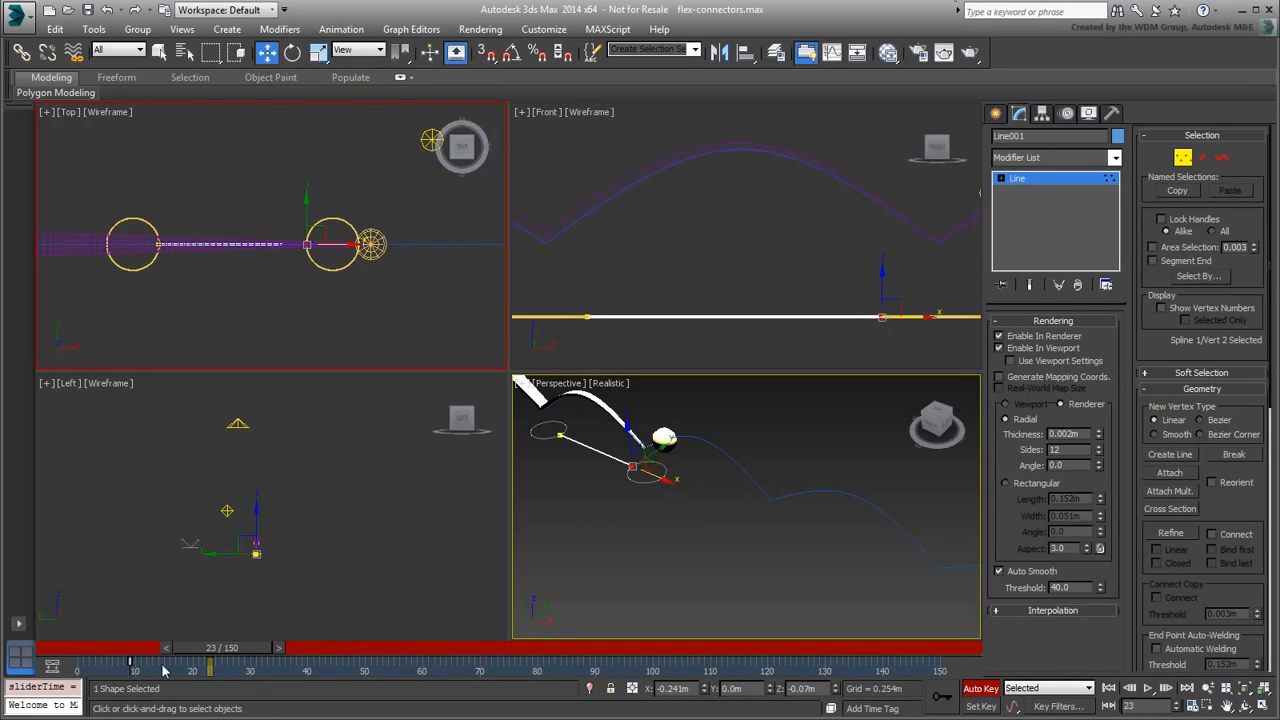
drag(209, 655, 234, 668)
key(w)
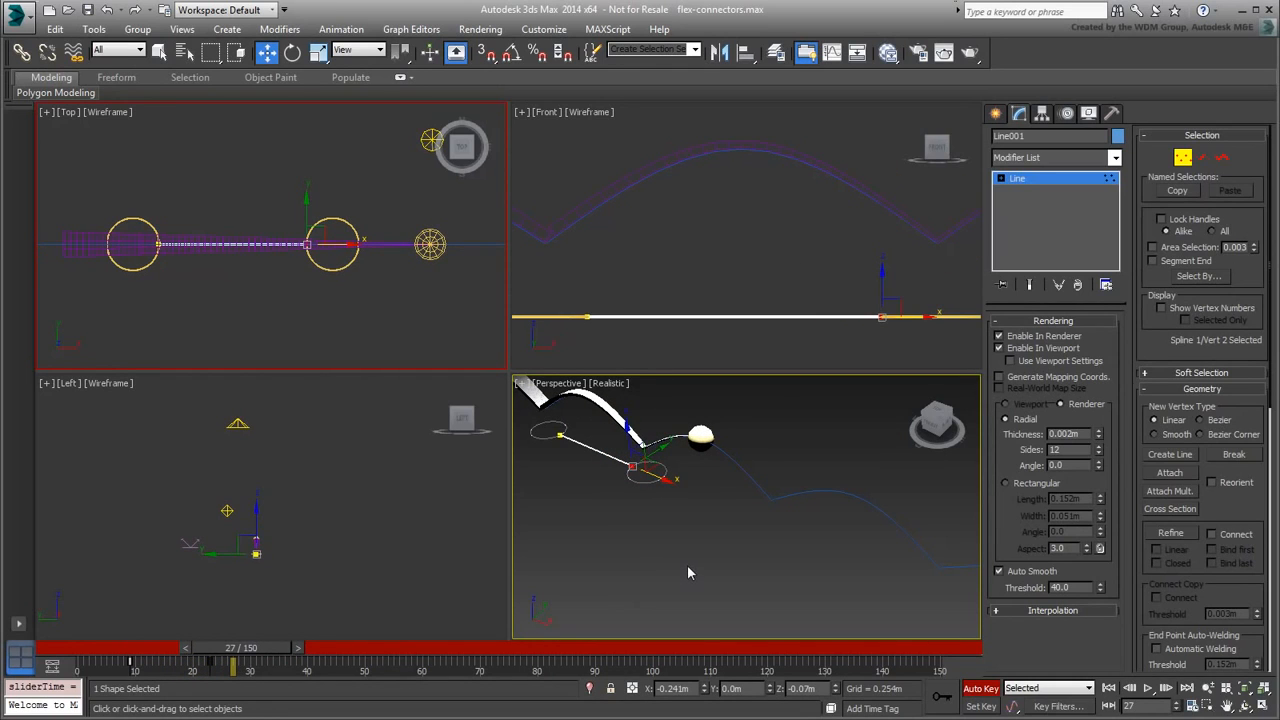
click(1185, 160)
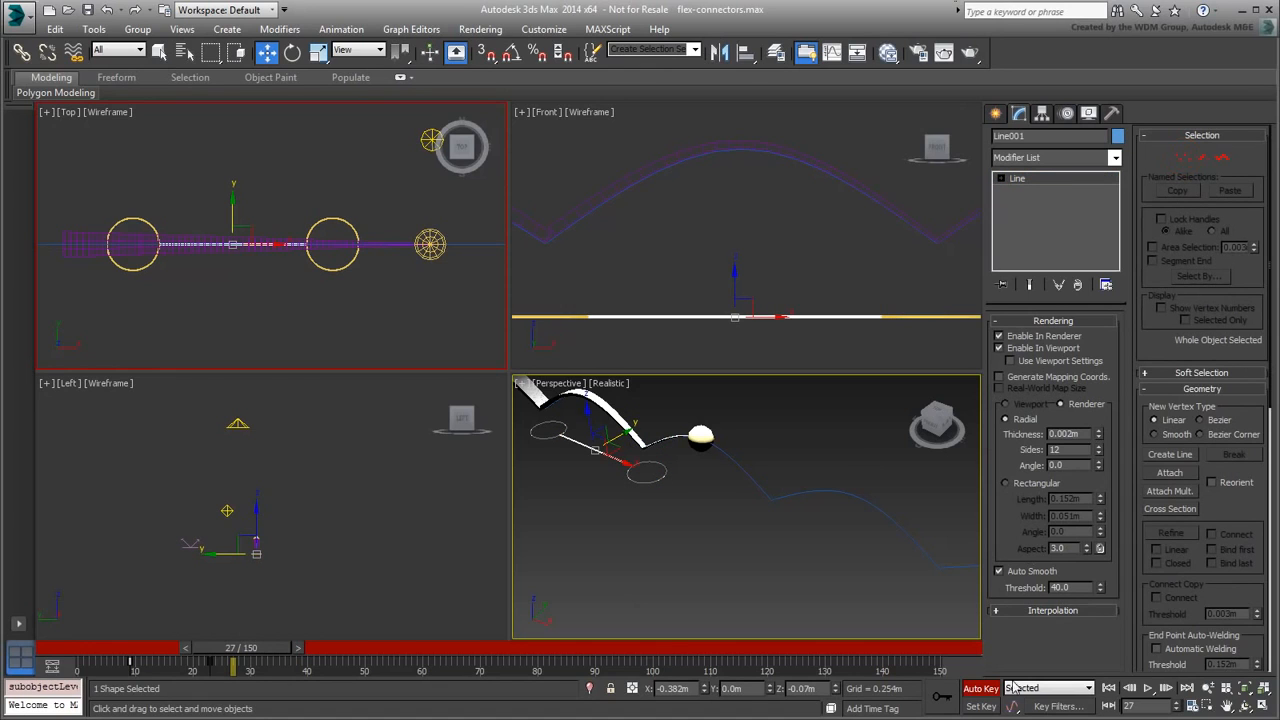
Step: Turn off Auto Key and go to frame 50, where the third and fourth rings are in place
click(980, 688)
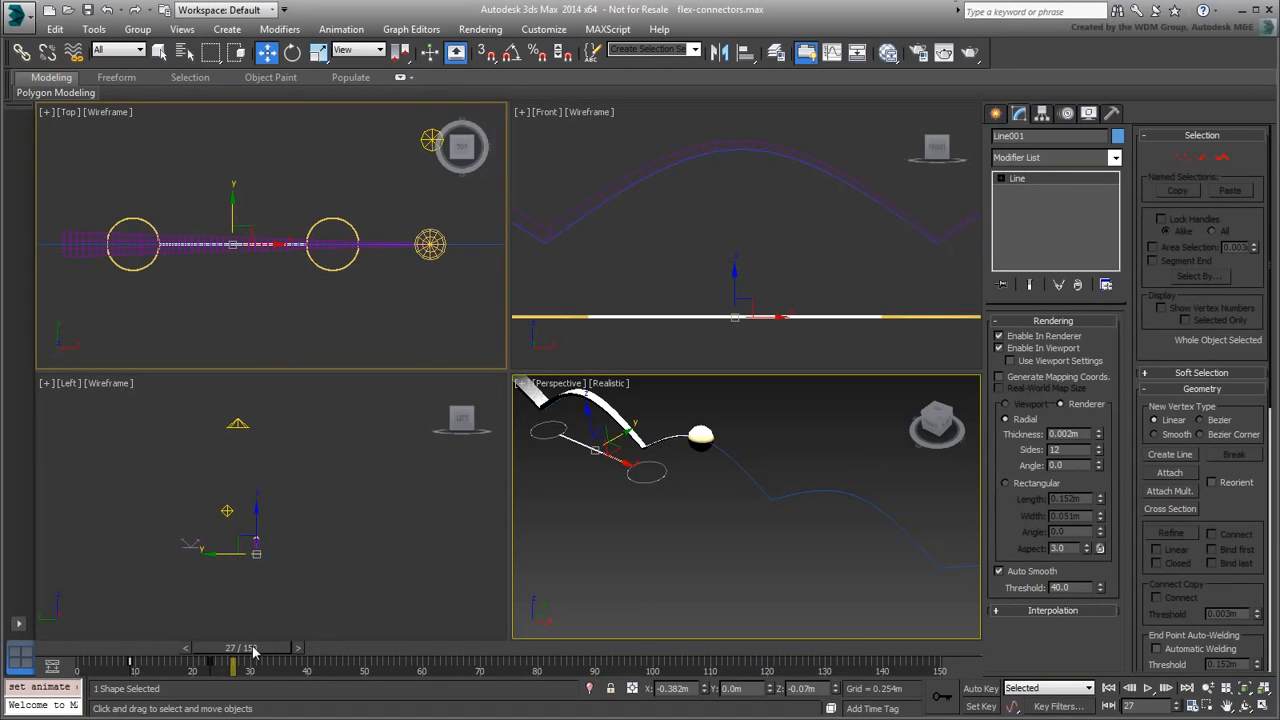
mouse_move(254, 651)
mouse_down()
mouse_move(163, 655)
mouse_move(250, 662)
mouse_up()
key(w)
middle_drag(835, 284, 718, 258)
scroll(763, 280, down, 2)
middle_drag(763, 300, 737, 320)
drag(254, 656, 369, 657)
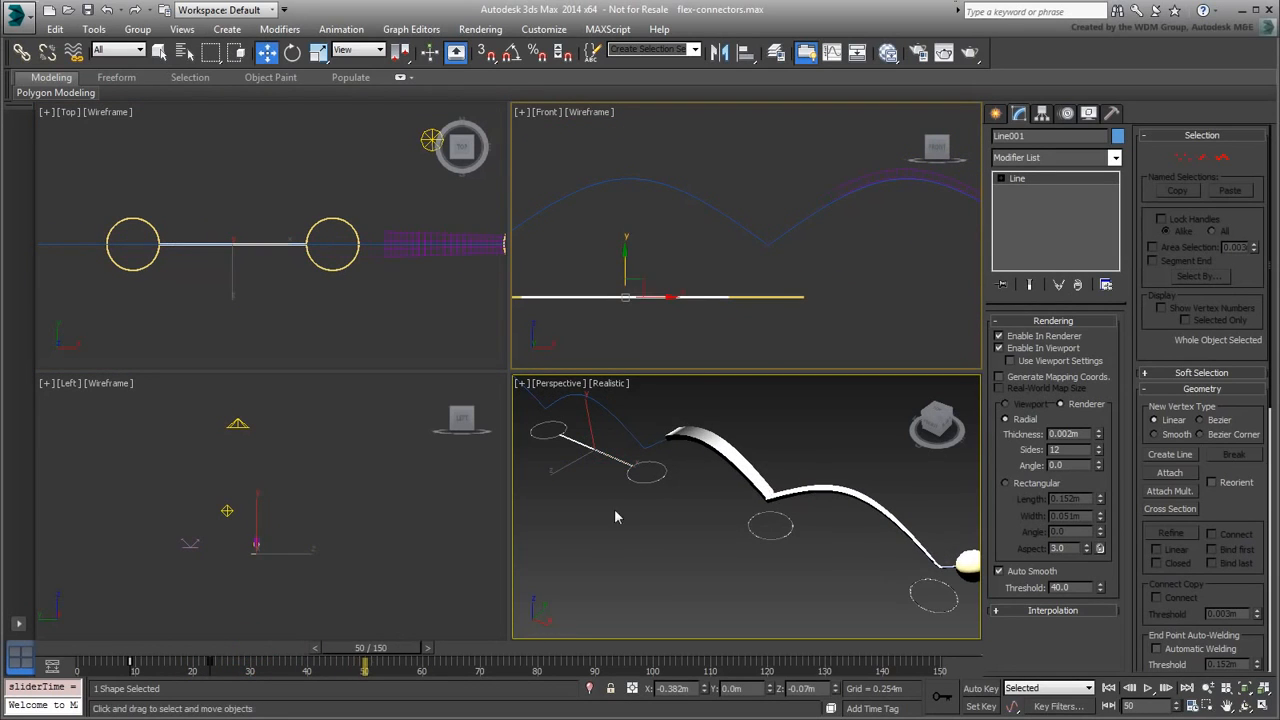
Step: Clone the connector line as an independent copy along X, starting it at the far edge of the second ring
mouse_move(549, 437)
shift+mouse_down()
mouse_move(686, 460)
mouse_move(707, 497)
shift+mouse_up()
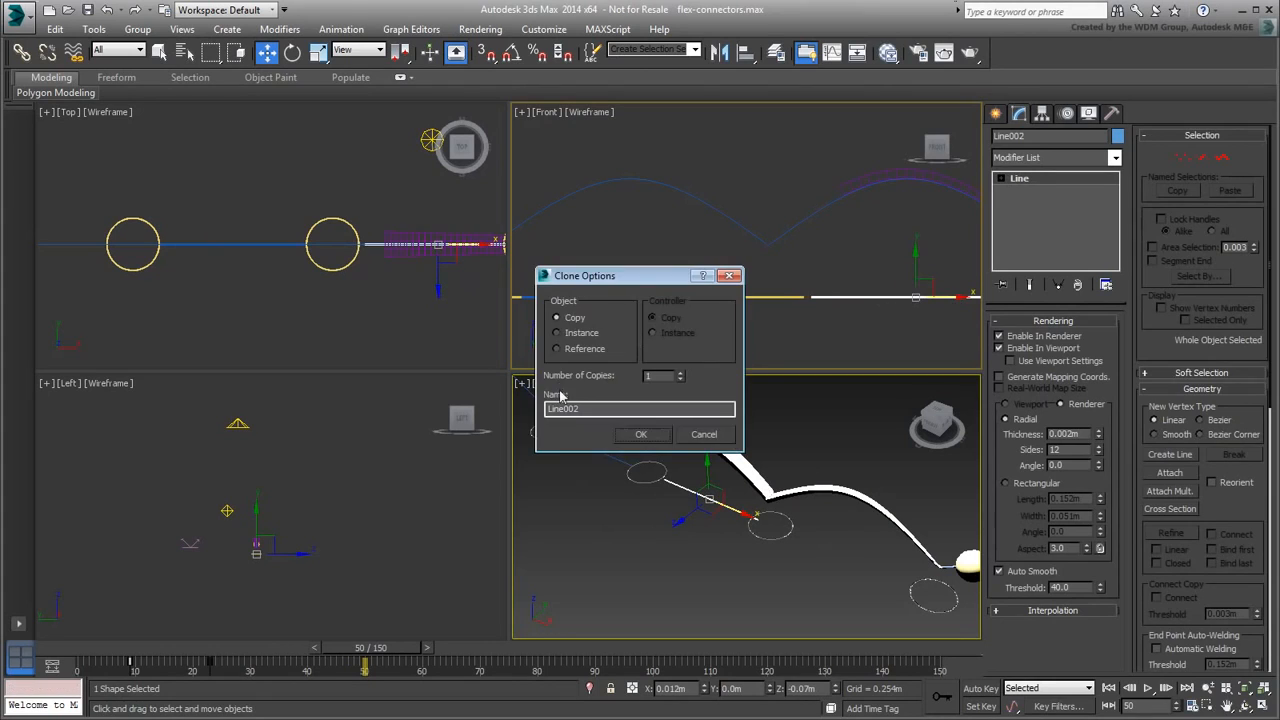
click(641, 434)
scroll(720, 293, up, 4)
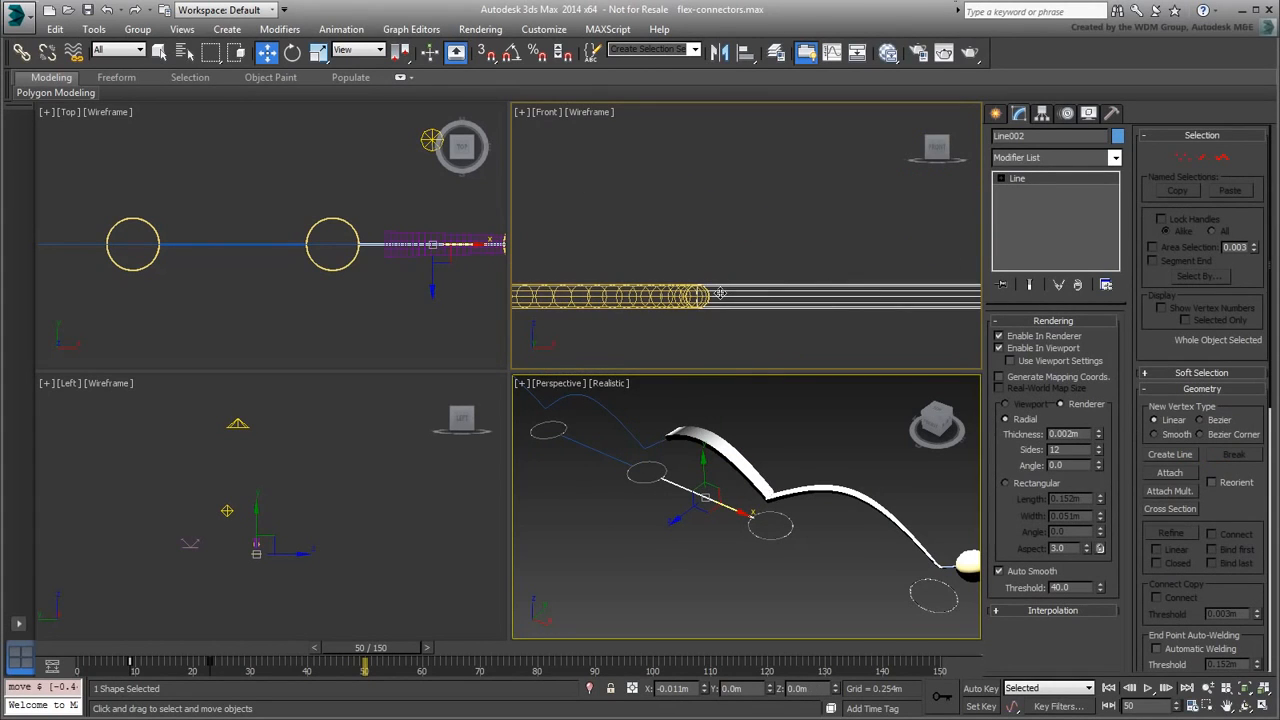
scroll(740, 291, down, 5)
middle_drag(450, 264, 294, 291)
scroll(328, 288, up, 2)
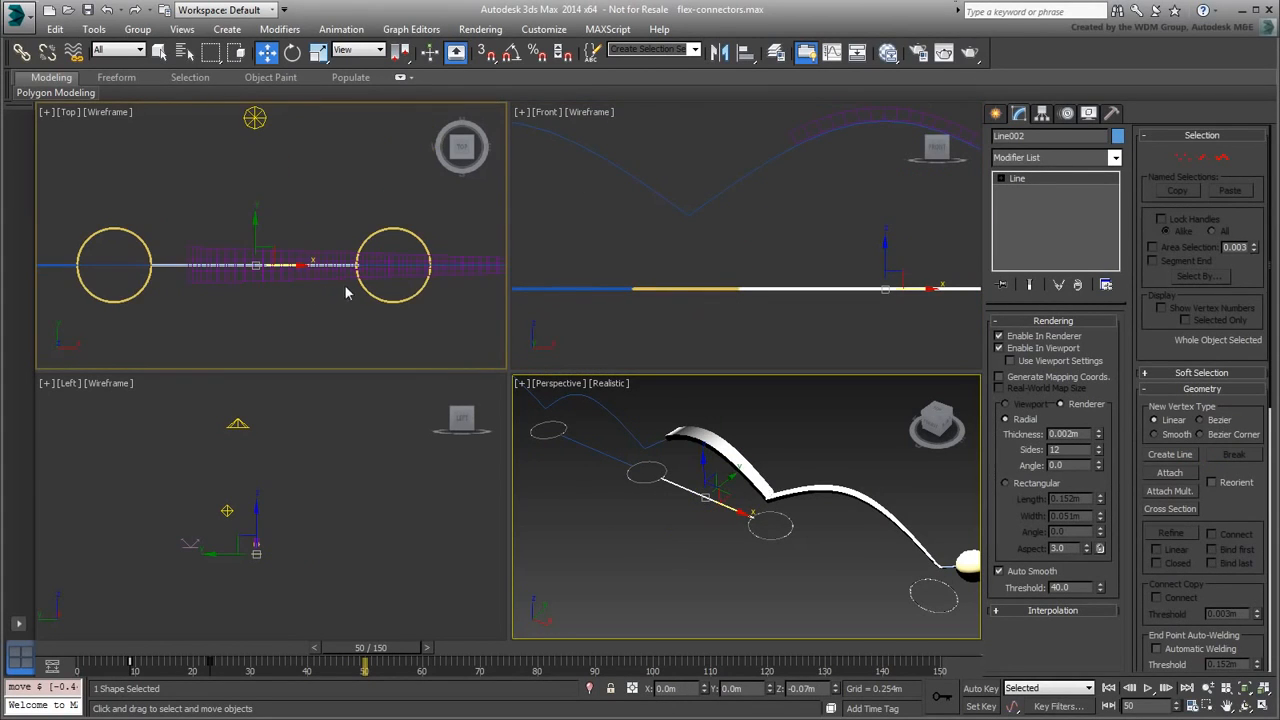
Step: Shift the copied line's two keys 14 frames forward to frames 23 and 37, and go to frame 37
drag(390, 652, 245, 648)
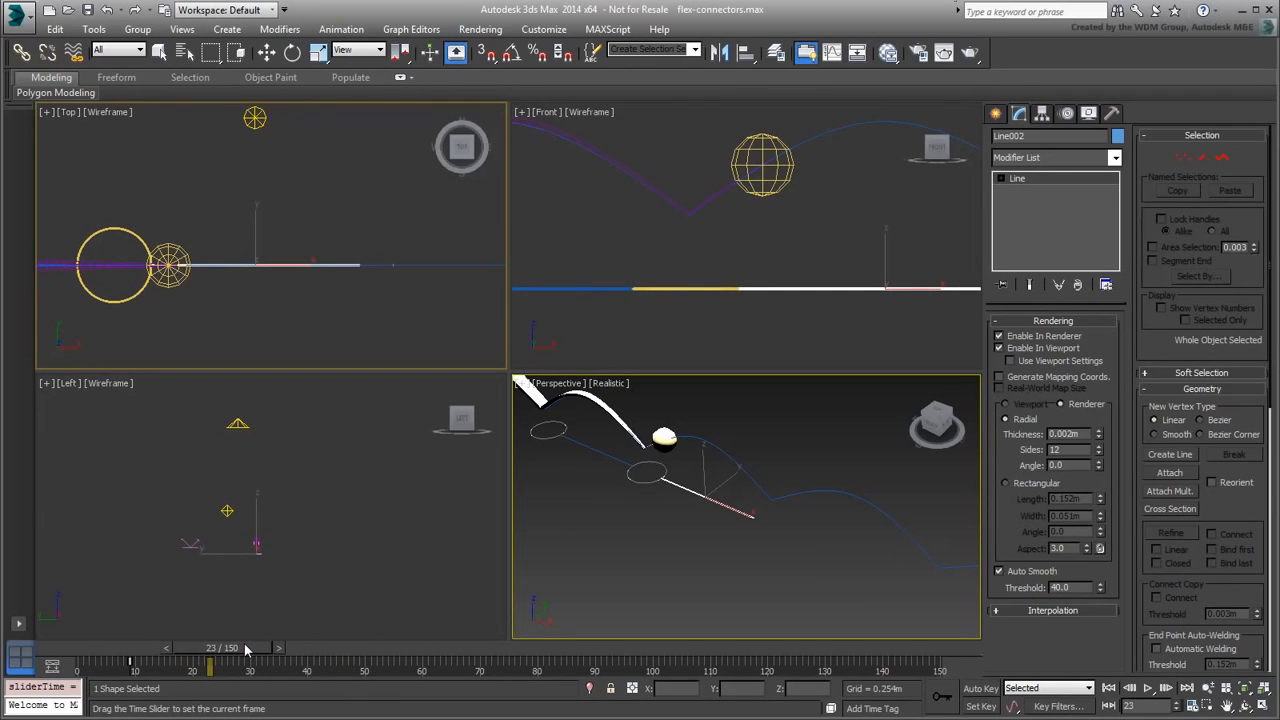
key(w)
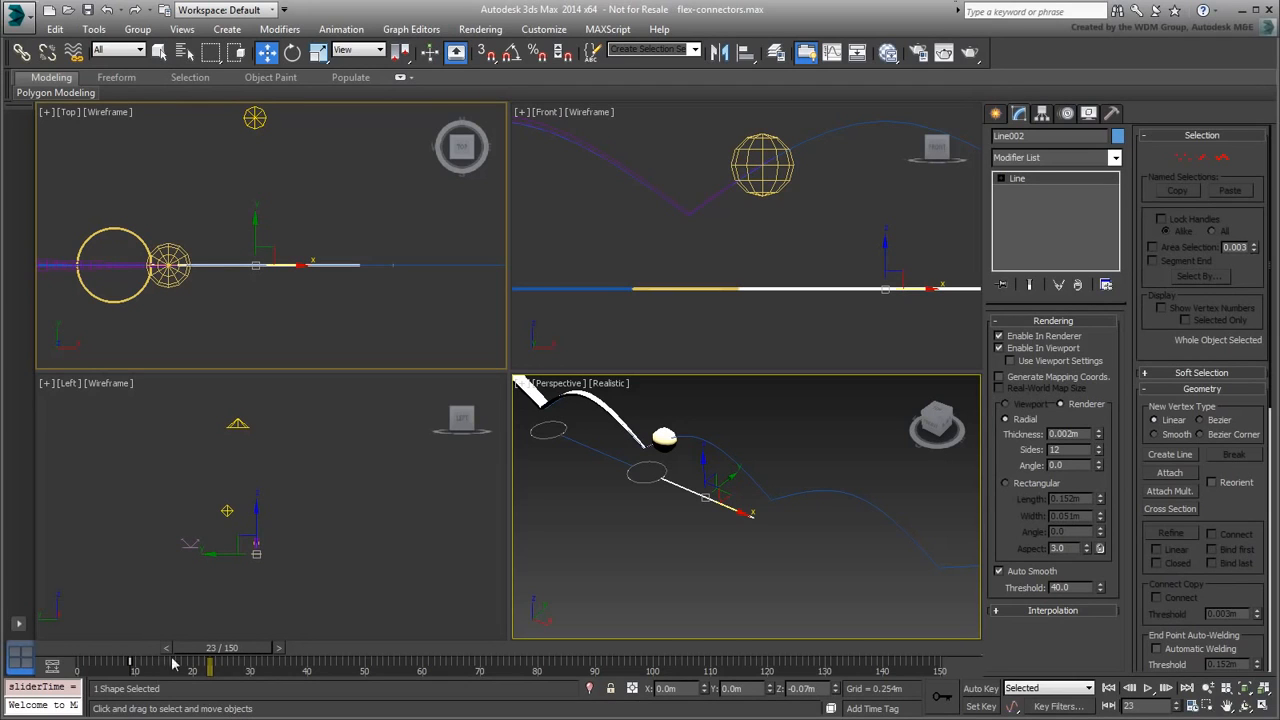
drag(229, 672, 314, 663)
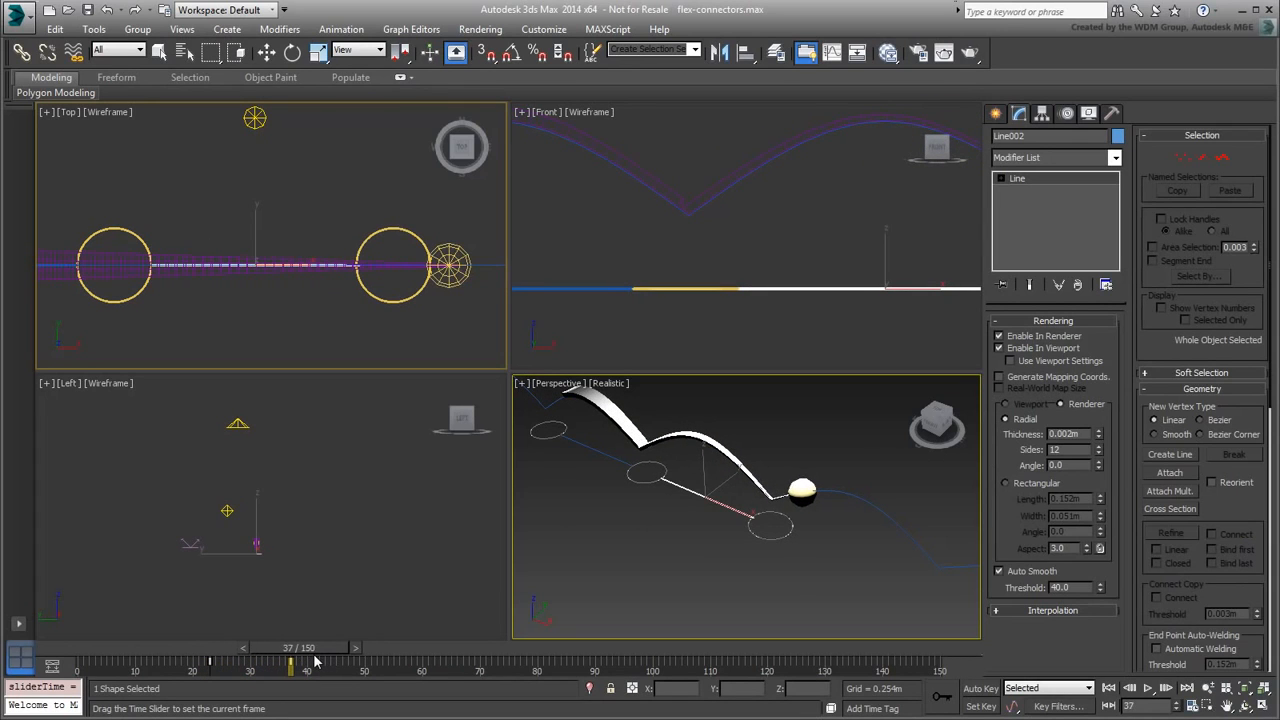
key(w)
Step: With Auto Key on at frame 37, move the line's right end vertex along X to the third ring's near edge, then leave vertex editing and Auto Key
scroll(366, 270, up, 3)
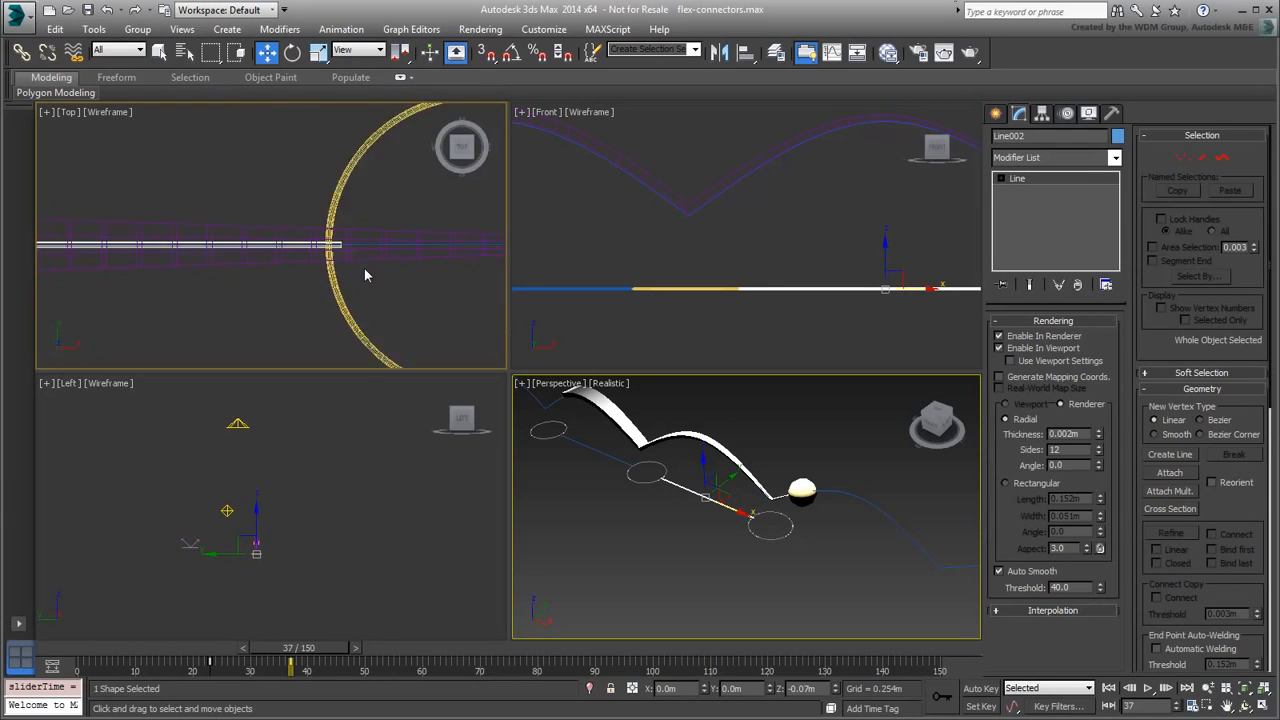
scroll(278, 260, up, 4)
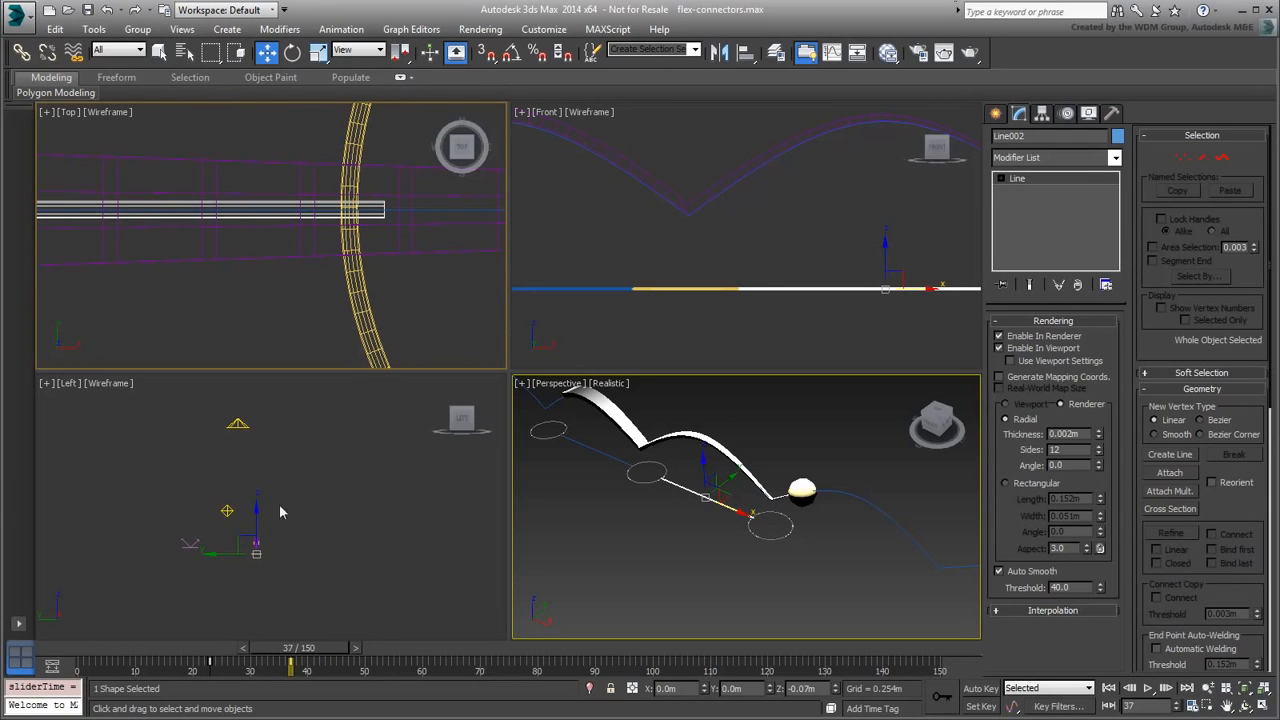
mouse_move(336, 650)
mouse_down()
mouse_move(314, 655)
mouse_move(327, 658)
mouse_up()
key(w)
click(981, 689)
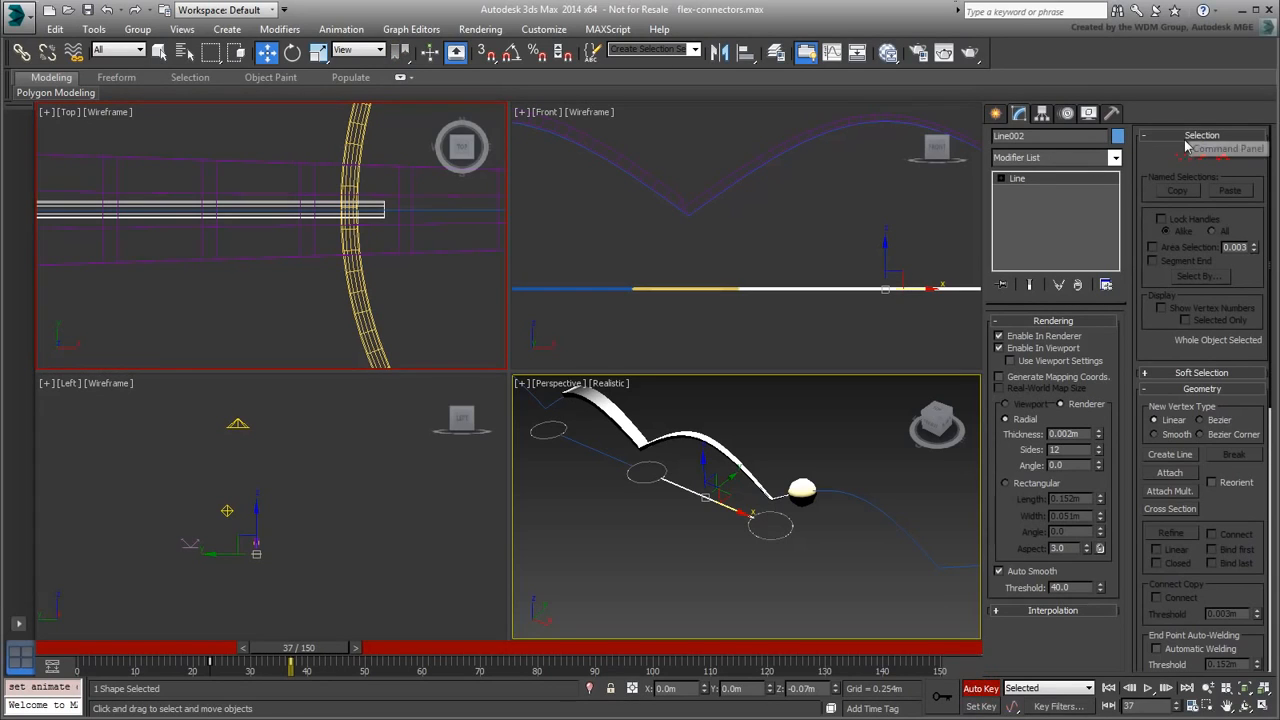
click(1182, 162)
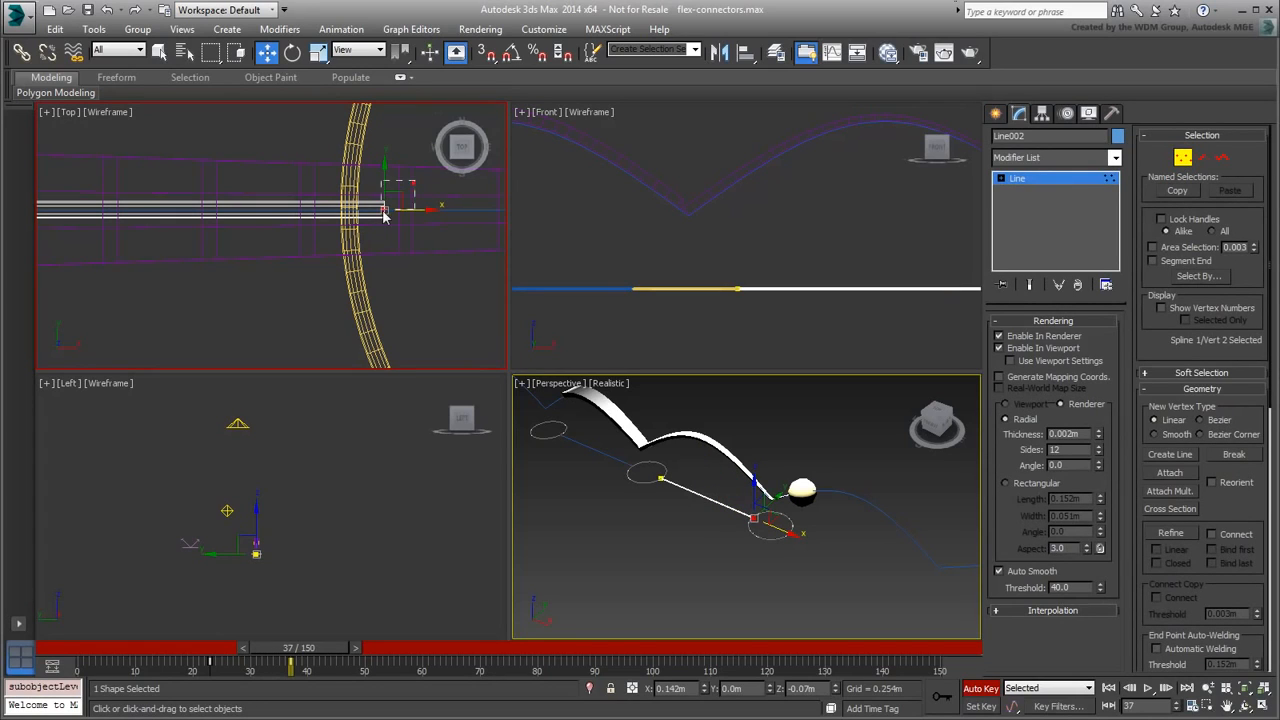
drag(418, 209, 382, 208)
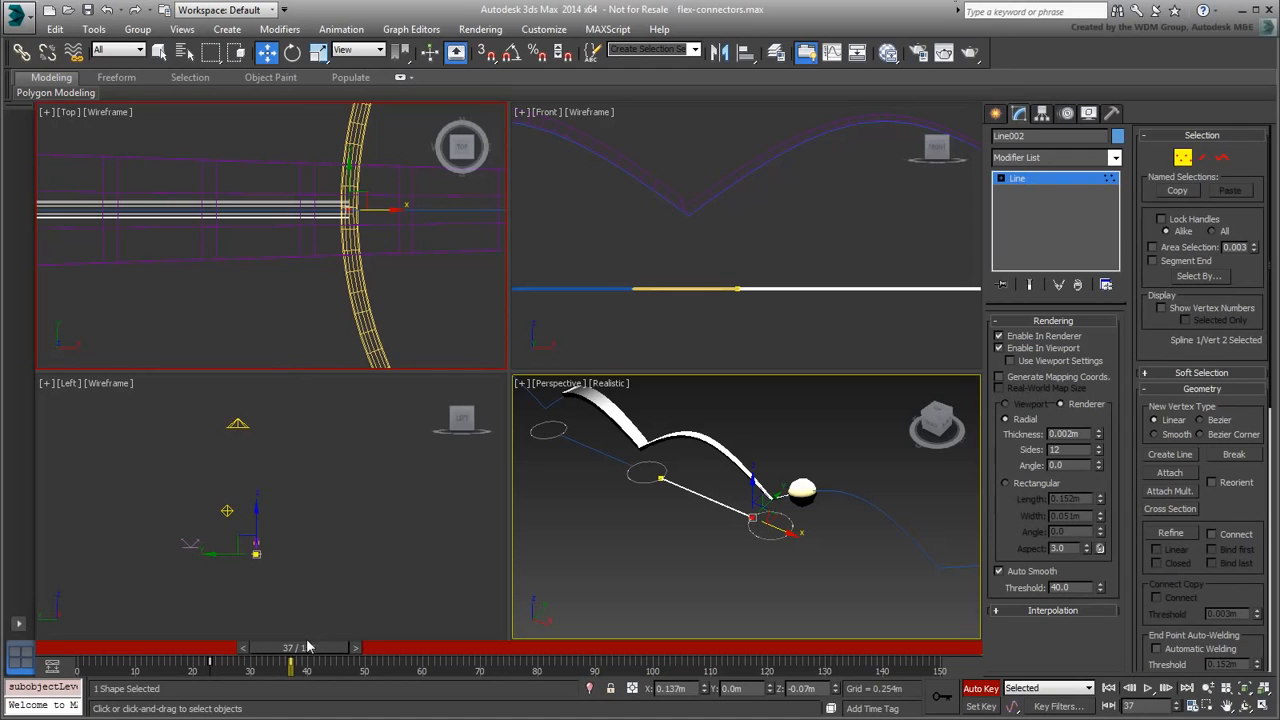
drag(307, 647, 312, 649)
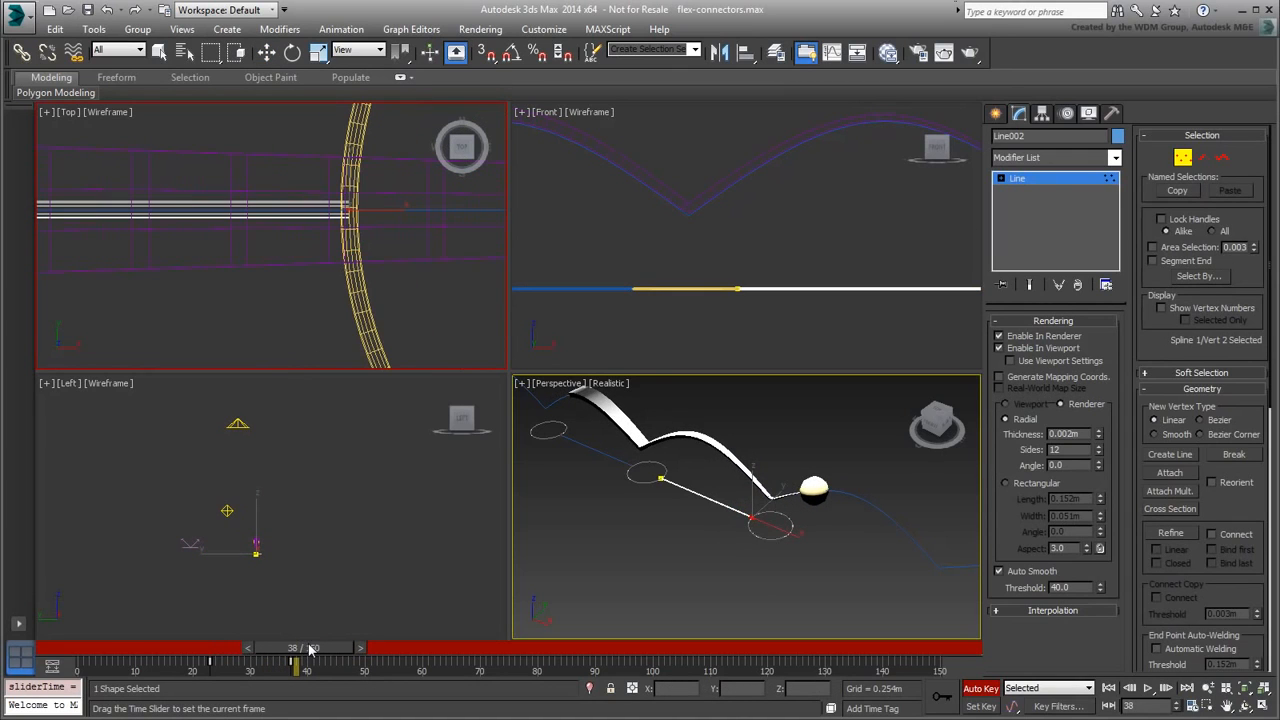
key(w)
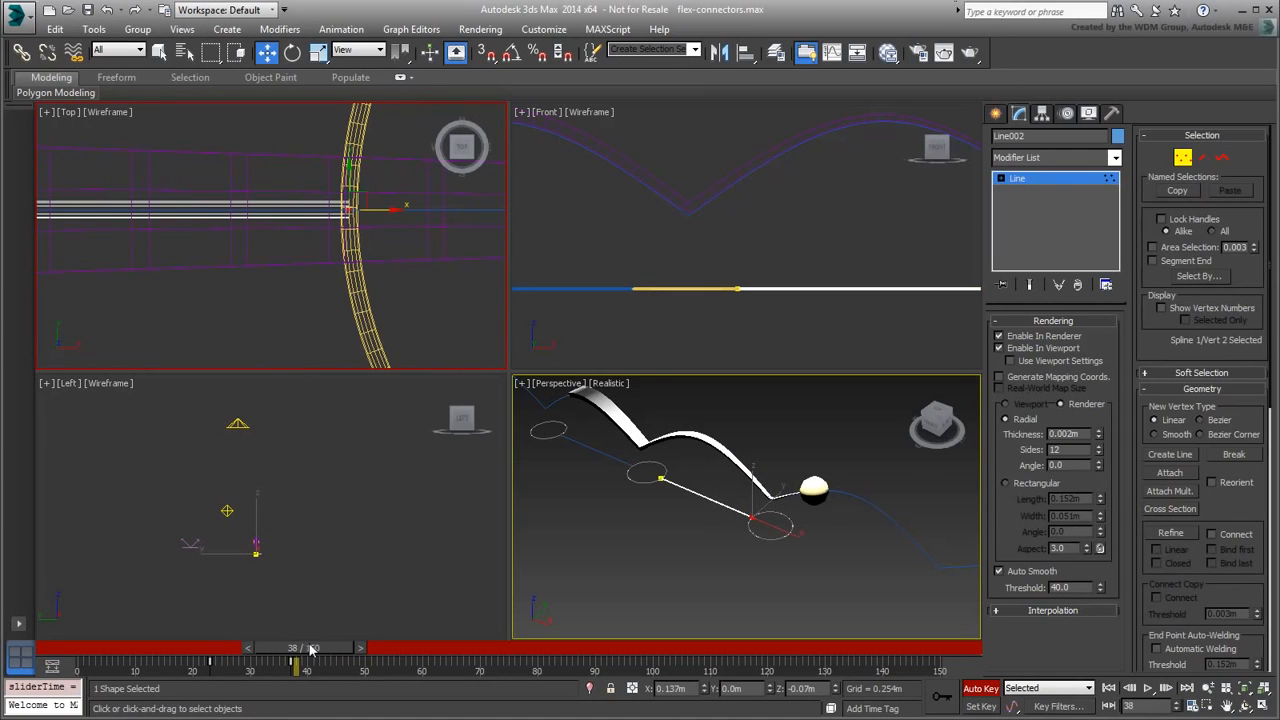
click(1181, 160)
click(979, 688)
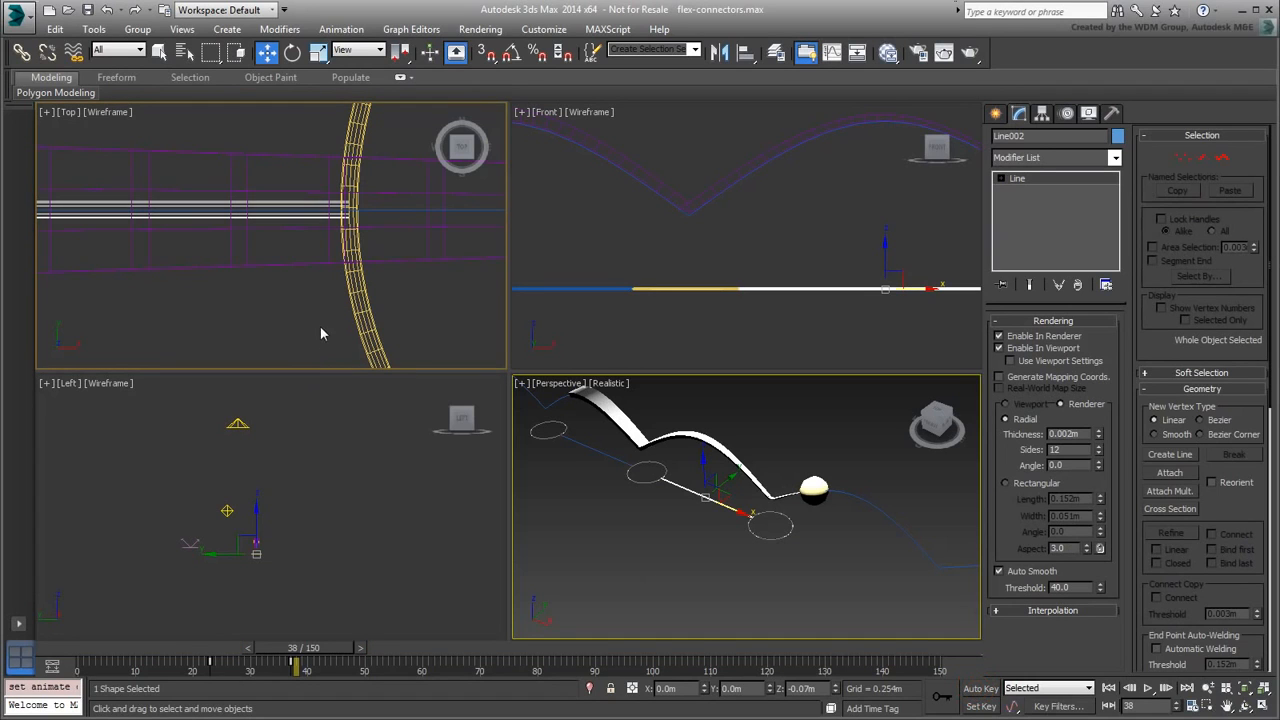
Step: Clone the second connector line along X and align the copy's left end with the third ring's far edge at frame 37
scroll(308, 249, down, 8)
scroll(837, 300, down, 2)
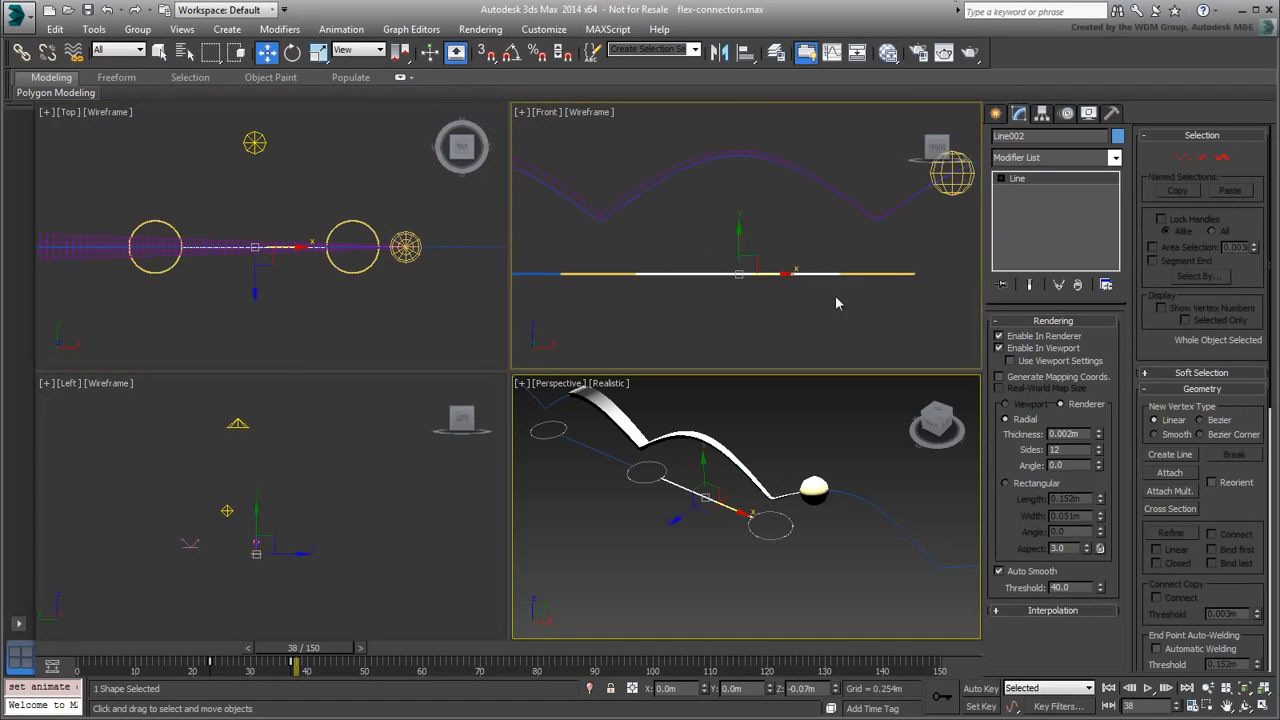
middle_drag(837, 303, 756, 346)
shift+drag(548, 289, 800, 289)
click(643, 433)
mouse_move(310, 655)
mouse_down()
mouse_move(378, 660)
mouse_move(291, 660)
mouse_up()
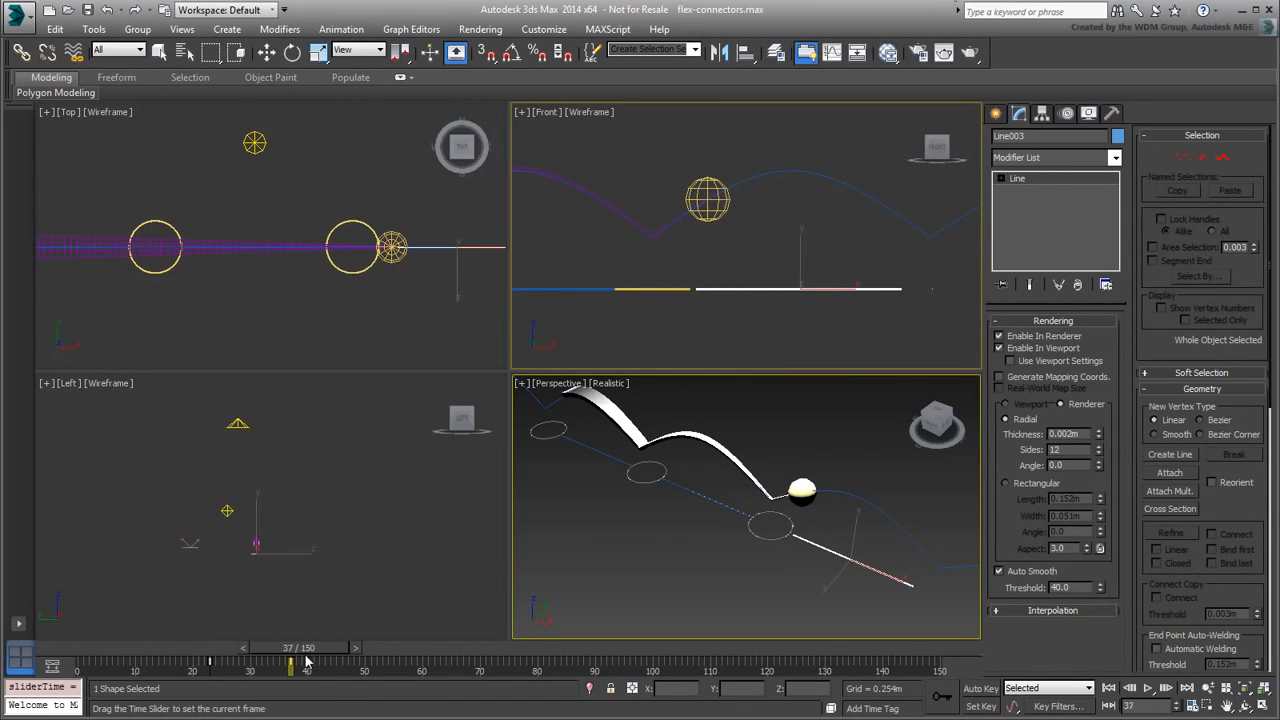
key(w)
scroll(698, 291, up, 4)
drag(729, 283, 676, 283)
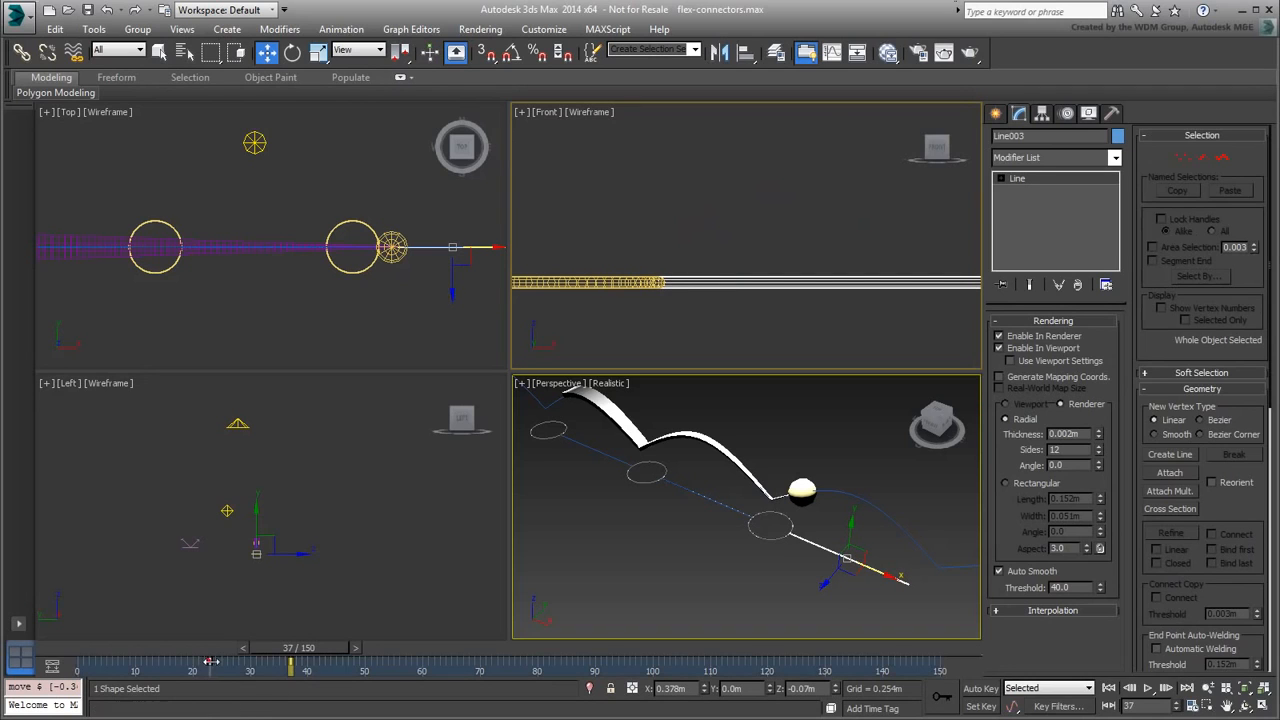
Step: Shift the third connector line's keys 14 frames forward to frames 37 and 51, and go to frame 51
drag(209, 662, 410, 656)
key(w)
scroll(952, 316, up, 6)
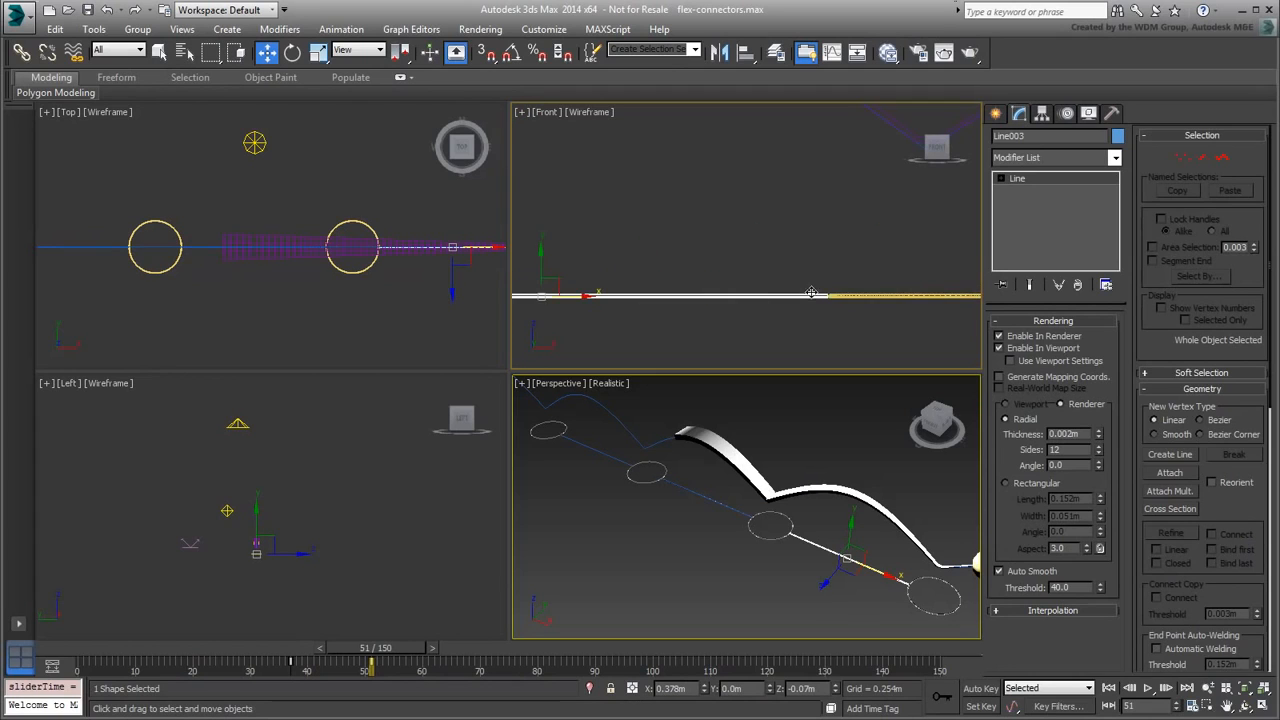
Step: With Auto Key on at frame 51, extend the third line's right end vertex to the fourth ring's near edge, then leave vertex editing and Auto Key
click(1183, 157)
click(981, 690)
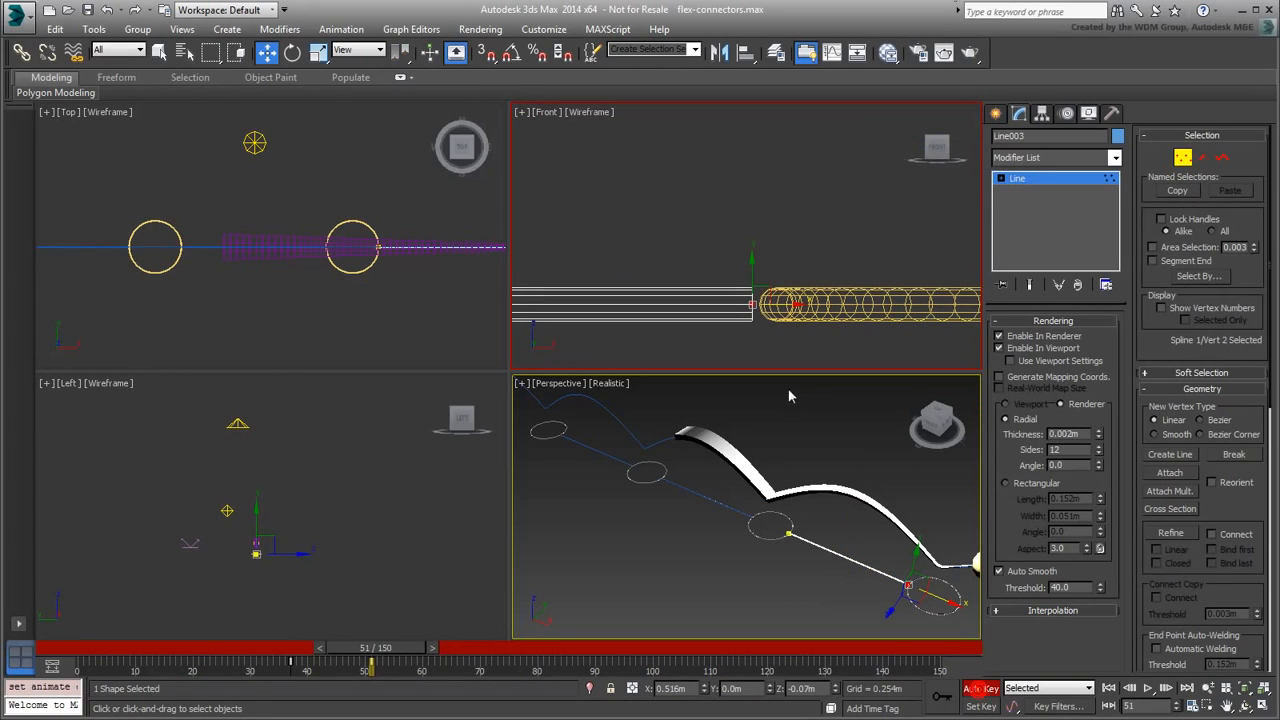
drag(788, 304, 815, 304)
click(1184, 158)
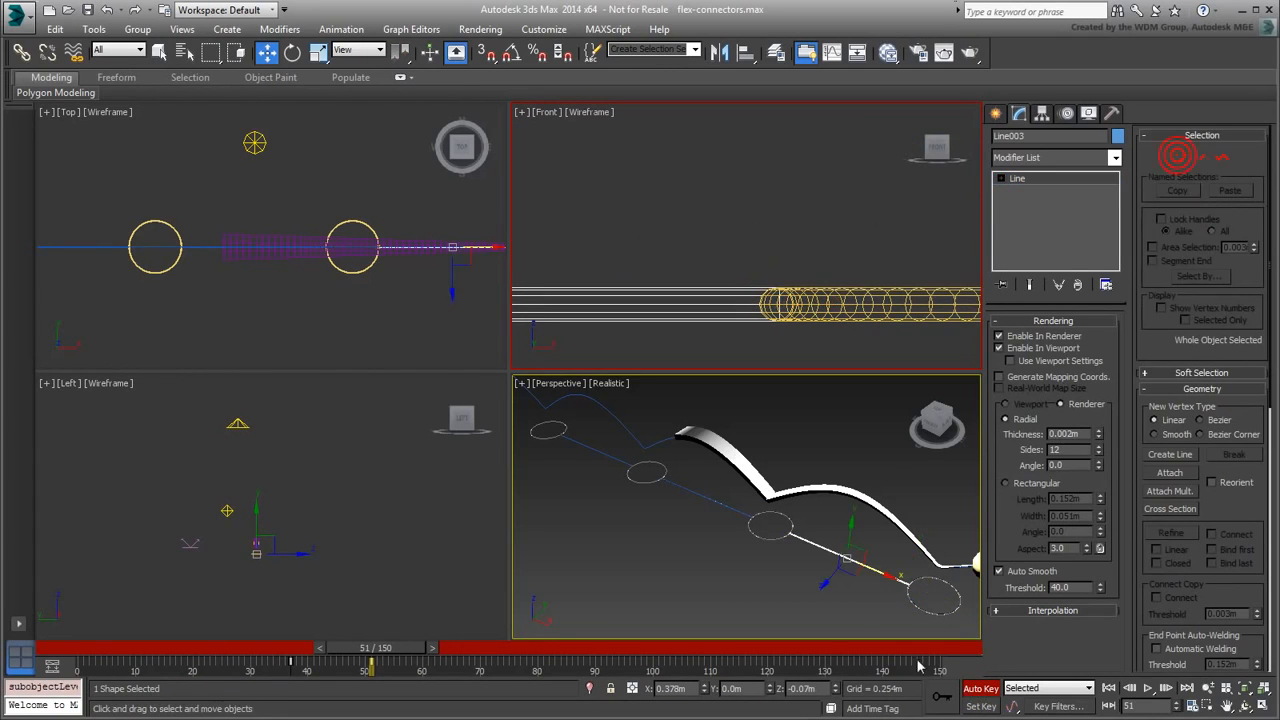
click(981, 690)
drag(372, 668, 403, 695)
key(w)
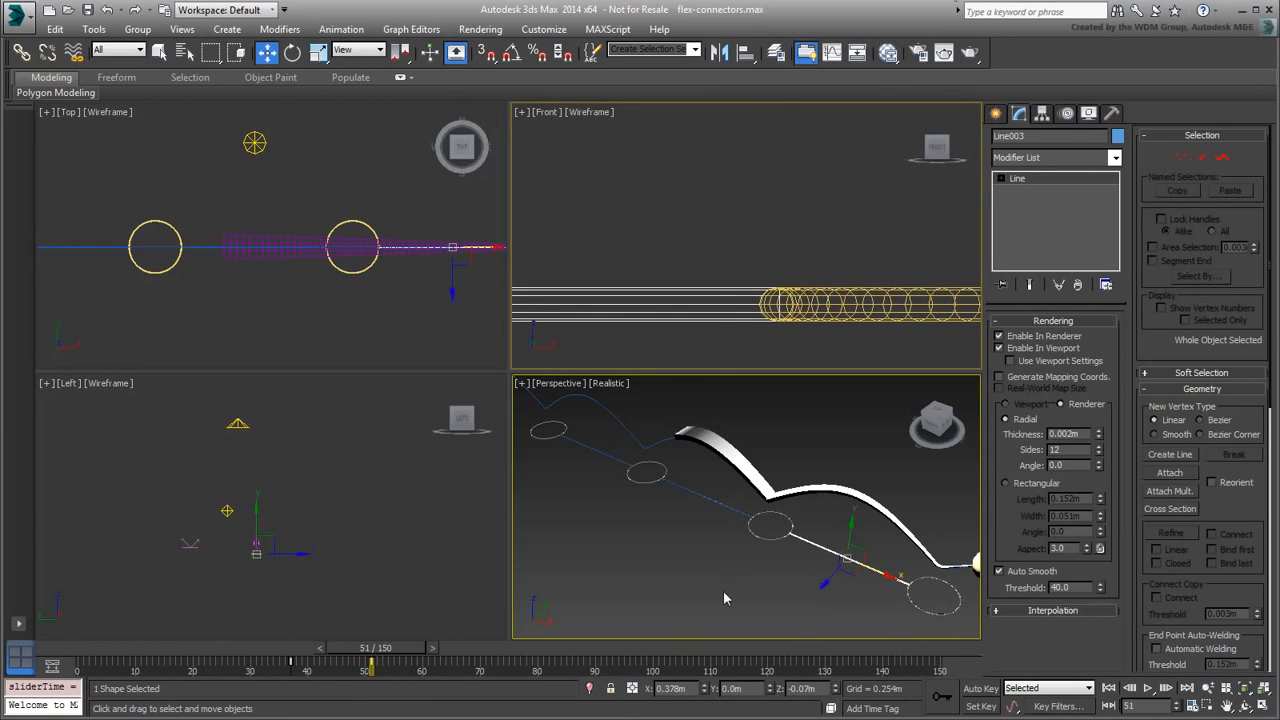
Step: Clone the third connector line to the far edge of the fourth ring and shift the copy's keys to frames 51 and 65
scroll(777, 271, down, 3)
scroll(752, 260, down, 3)
mouse_move(714, 257)
shift+mouse_down()
mouse_move(915, 263)
mouse_move(880, 290)
shift+mouse_up()
click(641, 434)
scroll(848, 285, up, 5)
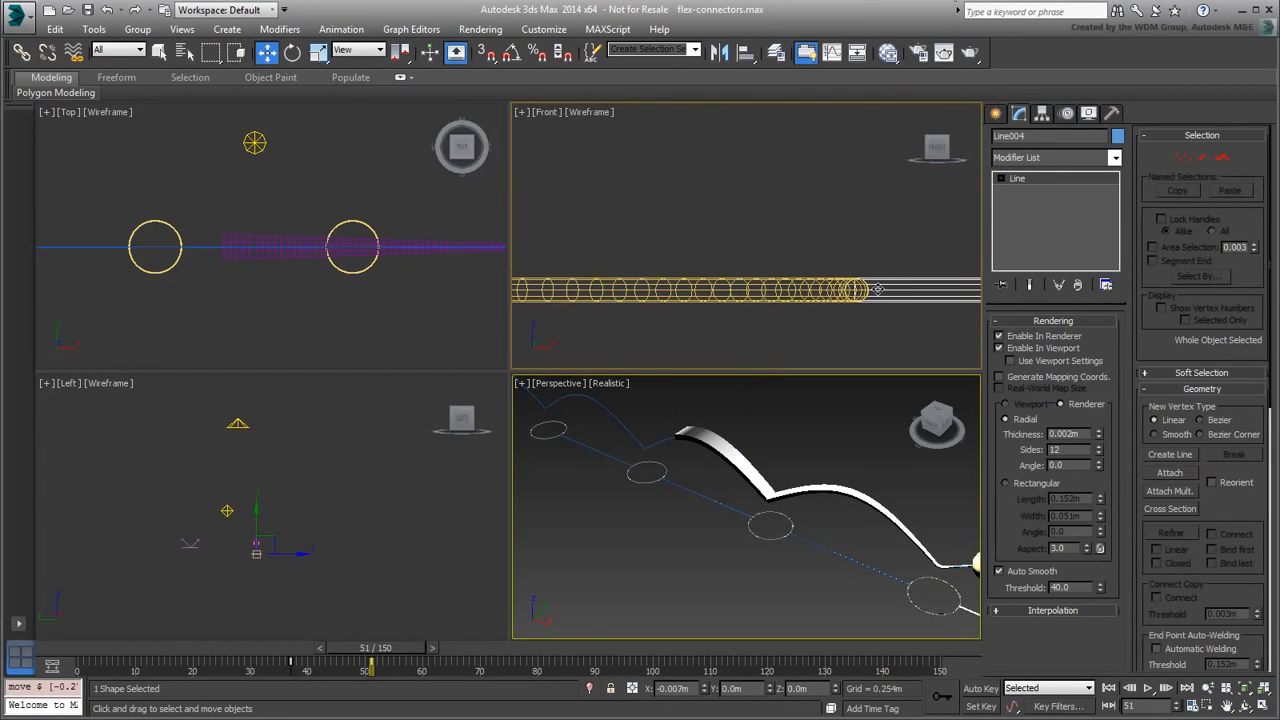
drag(289, 662, 451, 664)
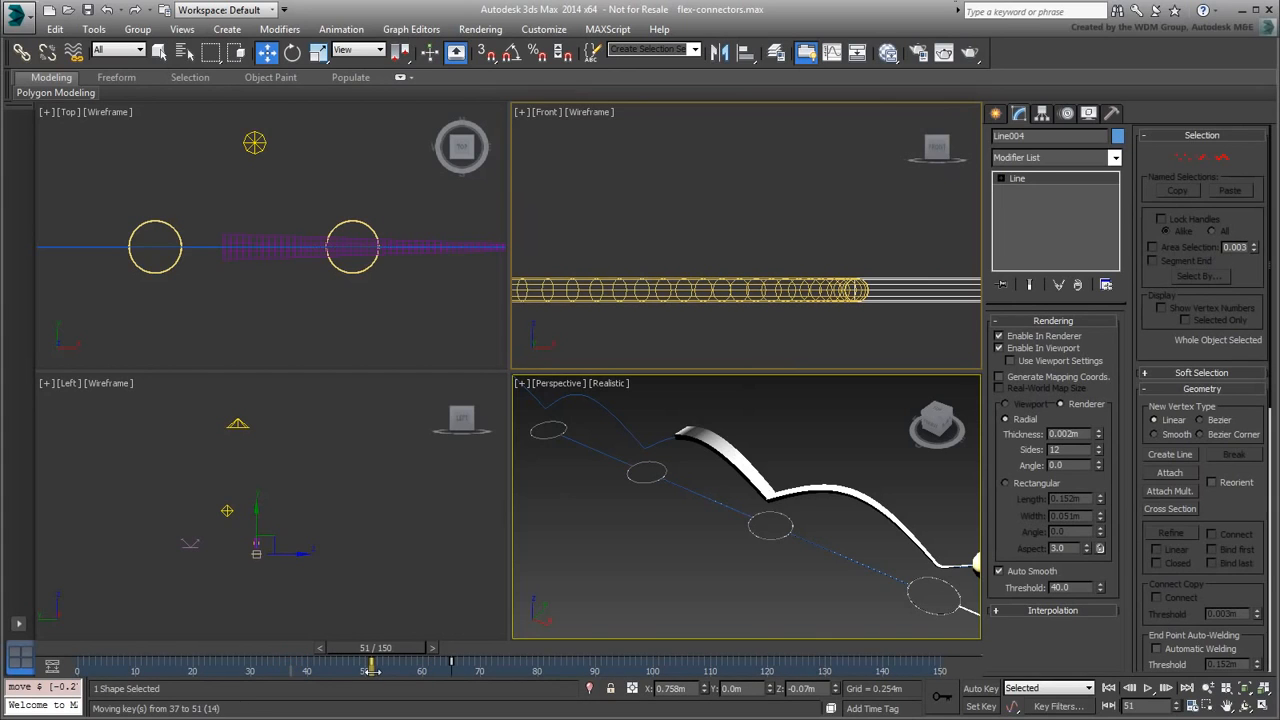
drag(376, 643, 430, 657)
Step: Select the first connector line and clone it backward along X so the copy's right end meets the first ring's outer edge
scroll(740, 264, down, 4)
middle_drag(740, 264, 903, 257)
scroll(840, 262, down, 6)
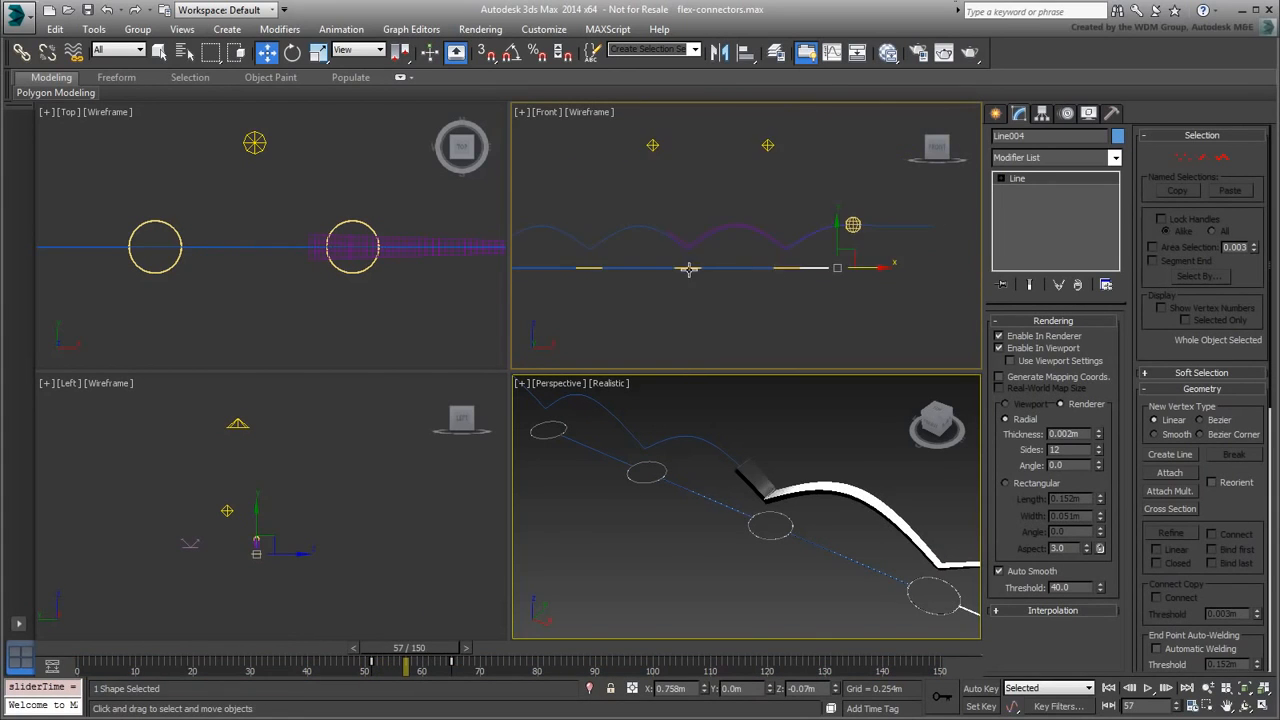
middle_drag(689, 269, 891, 286)
scroll(711, 291, up, 5)
drag(790, 282, 786, 300)
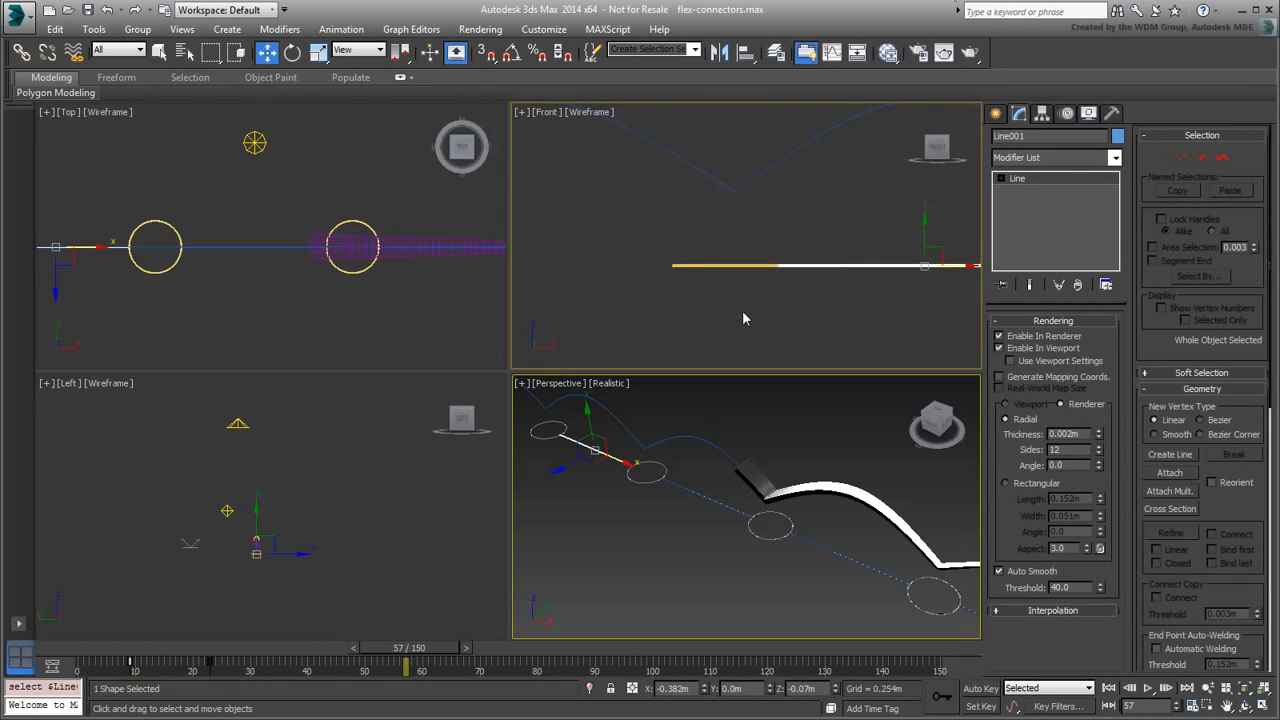
shift+drag(960, 265, 553, 265)
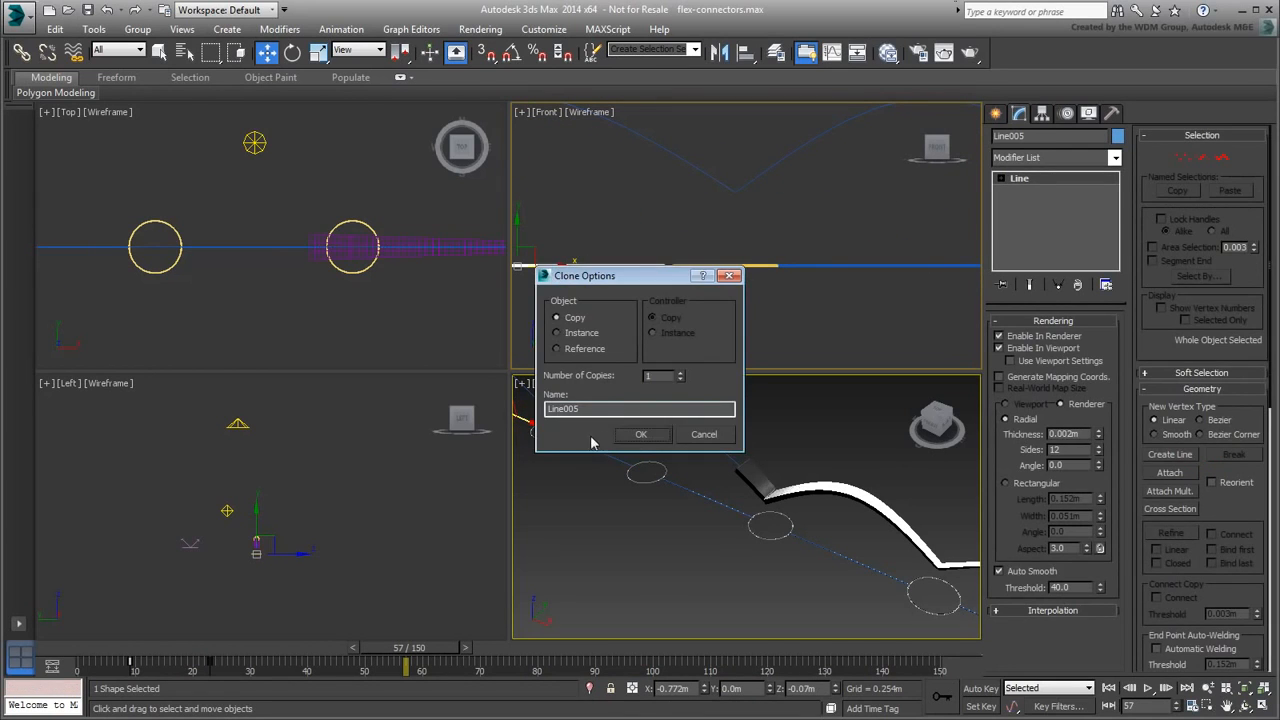
click(641, 435)
scroll(680, 300, up, 3)
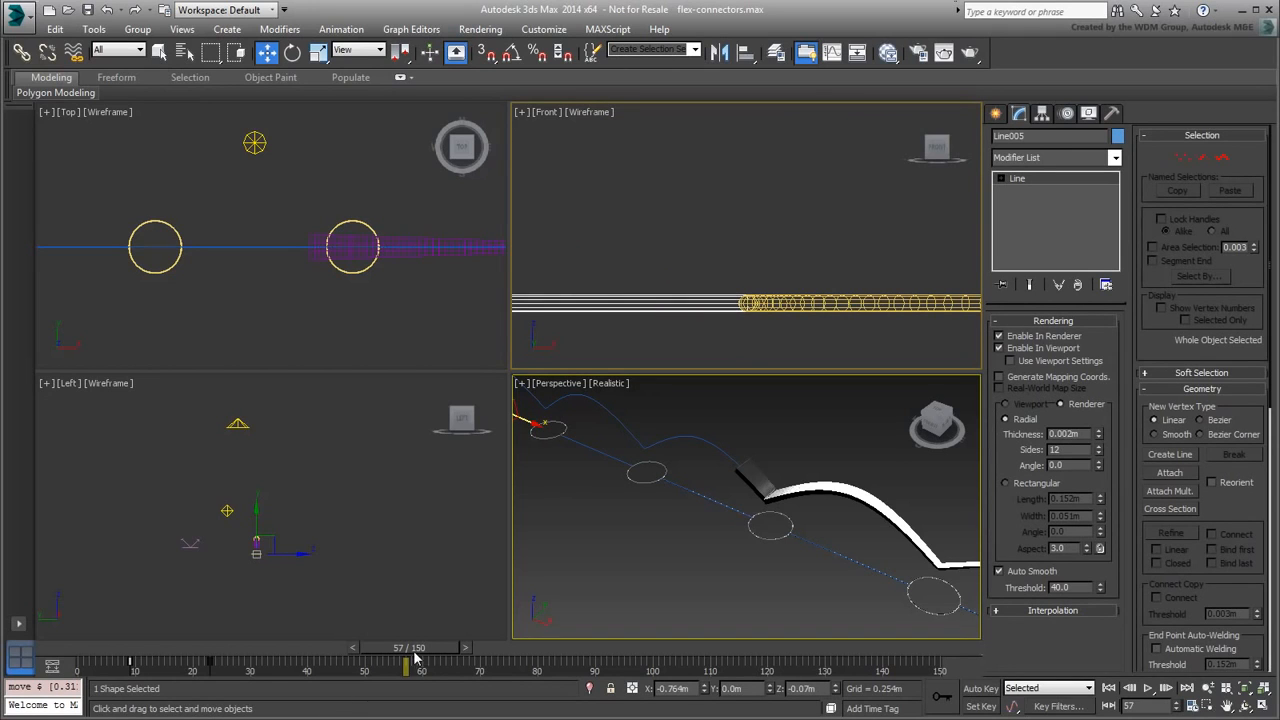
Step: Shift the new line's keys earlier to about frames 0 and 9, and scrub ahead to frame 60
drag(415, 657, 150, 662)
key(w)
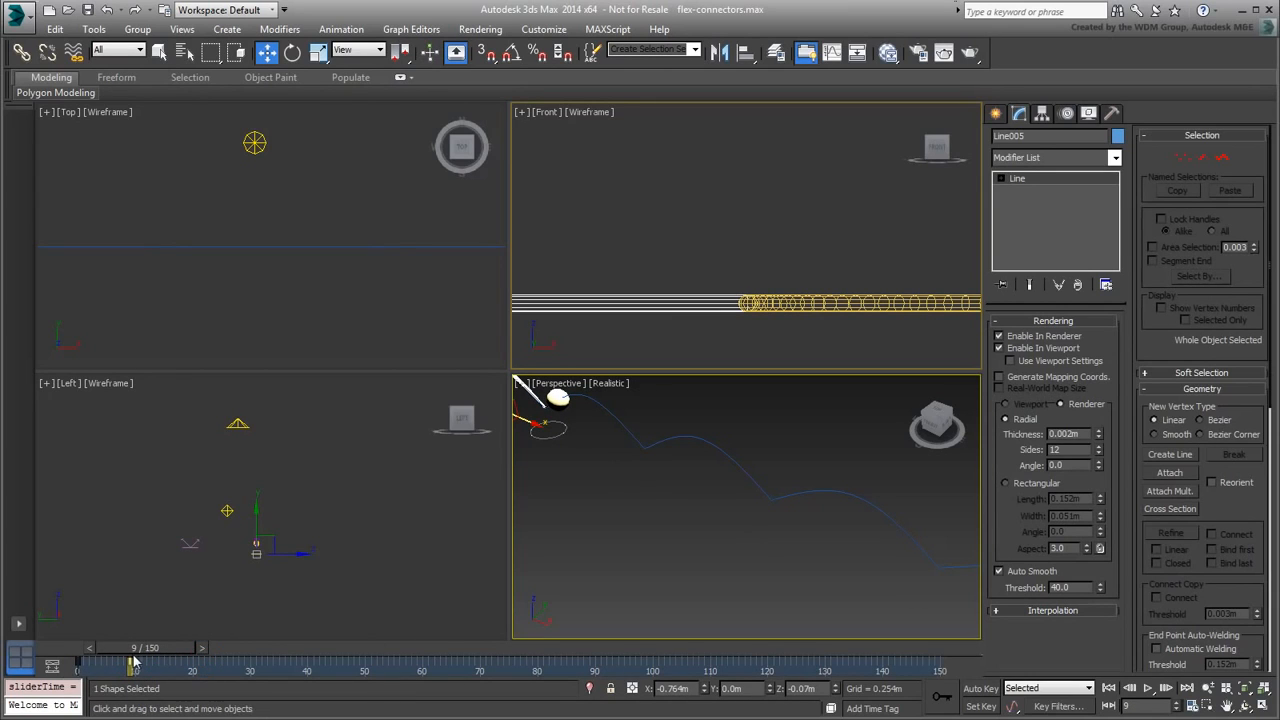
drag(135, 660, 422, 670)
key(w)
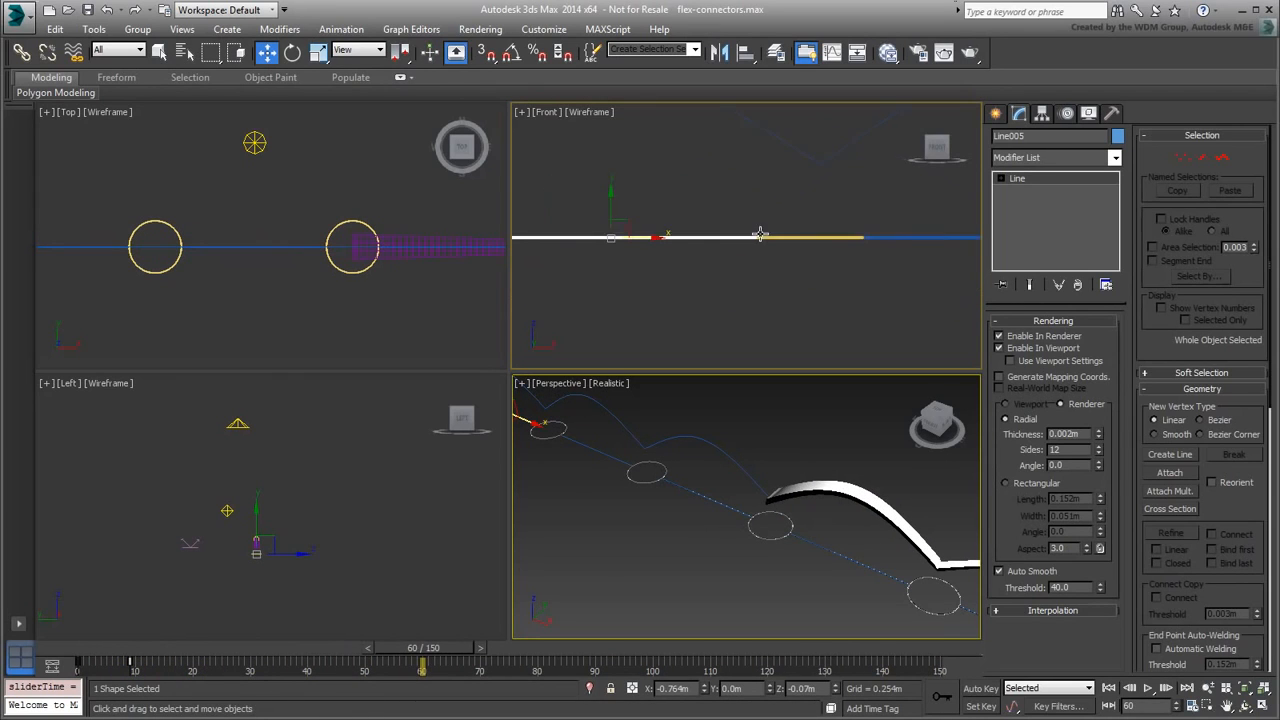
Step: Rename the leftmost connector line as Connector_up_001
scroll(760, 234, down, 6)
mouse_move(779, 285)
middle_down()
mouse_move(643, 323)
mouse_move(671, 312)
middle_up()
drag(1041, 135, 942, 150)
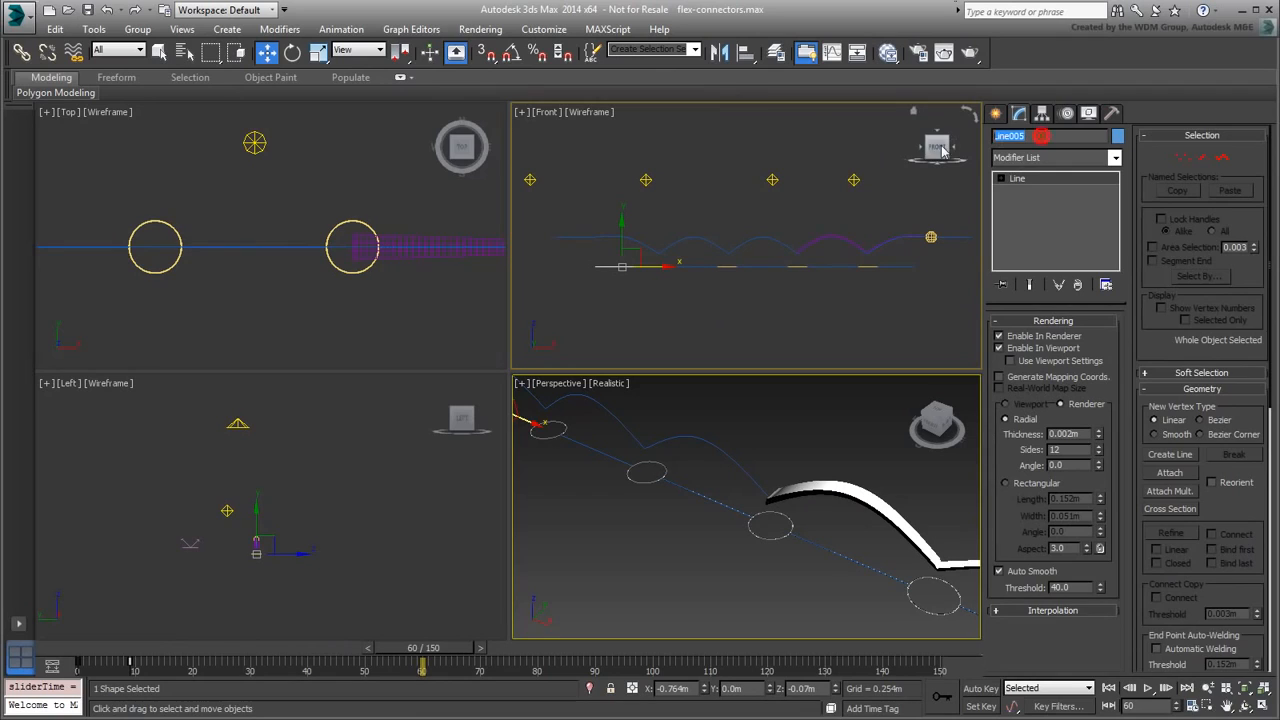
text(Connector_up_0)
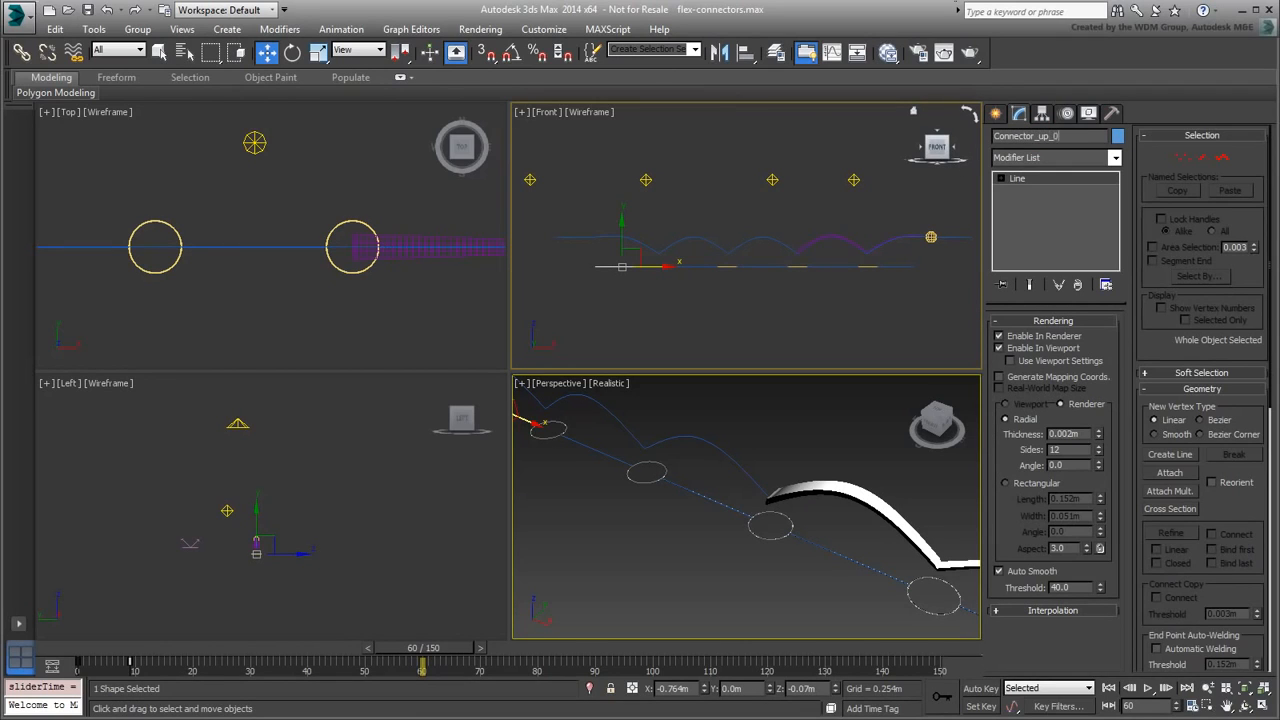
text(01)
key(Return)
Step: Reuse the copied name to rename the line between the first and second rings as Connector_up_002
key(ctrl+c)
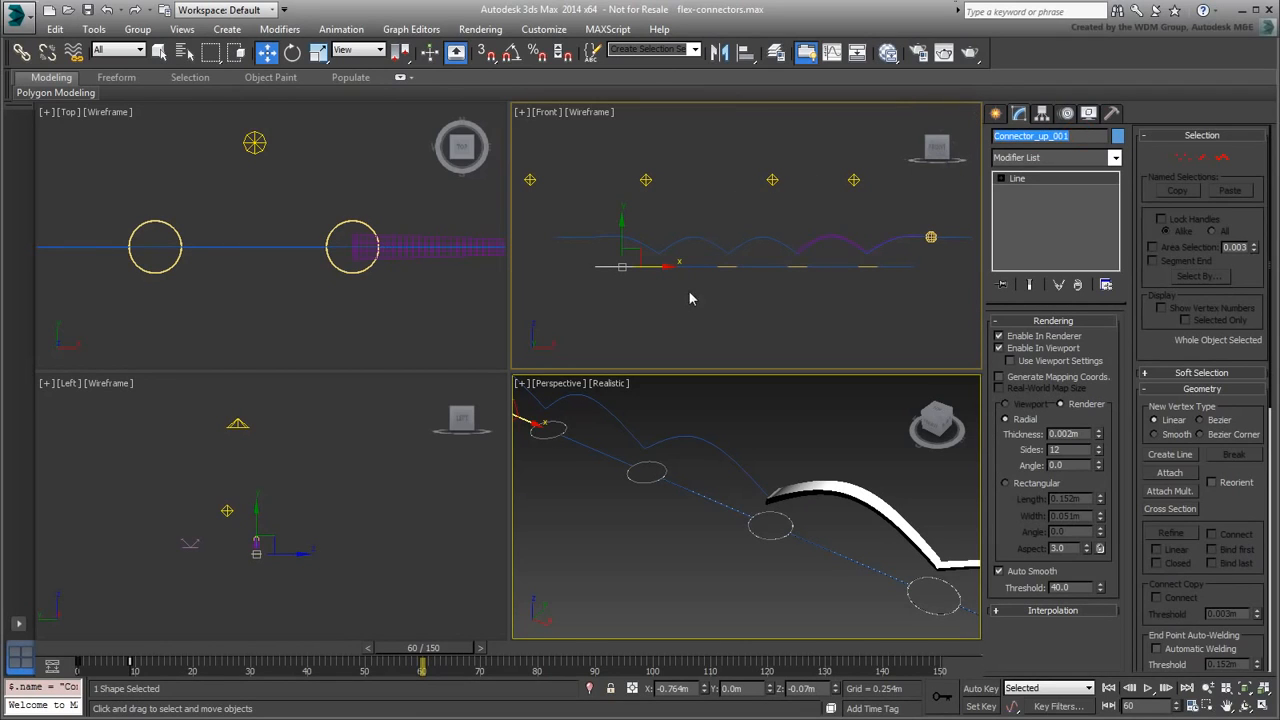
click(692, 267)
drag(1038, 135, 936, 138)
key(ctrl+v)
key(BackSpace)
text(2)
key(Return)
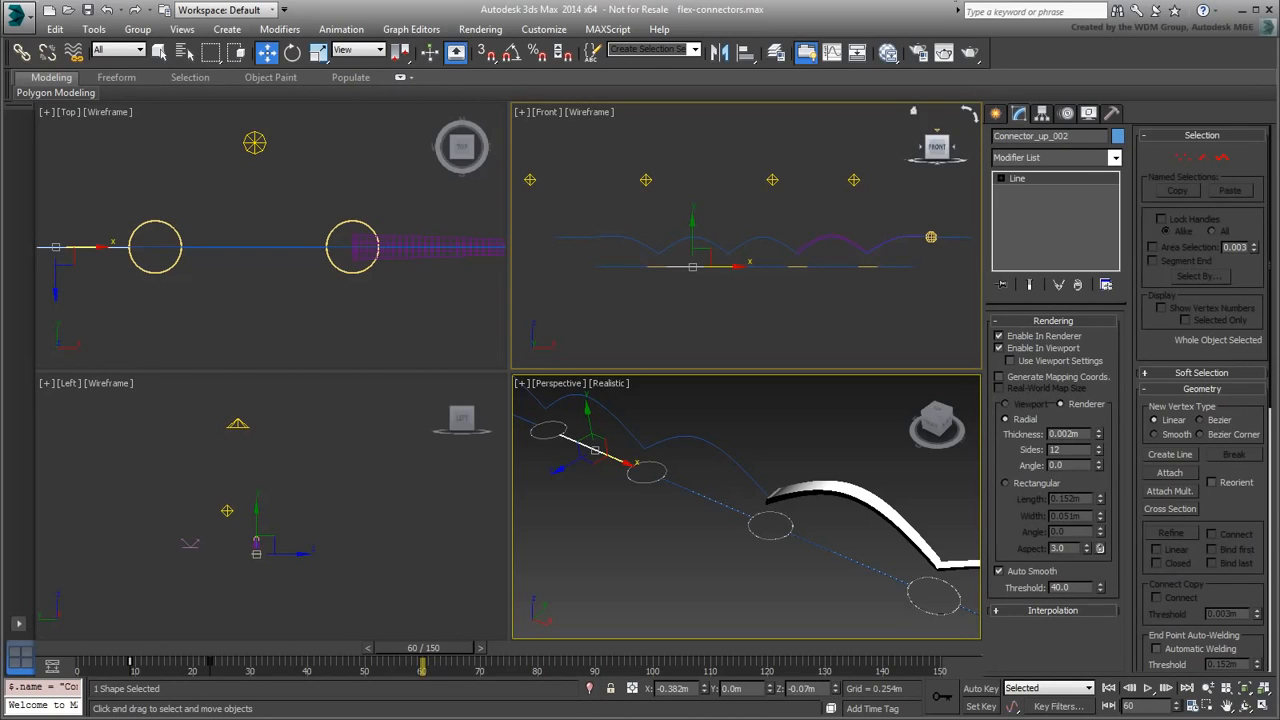
Step: Rename the line between the second and third rings as Connector_up_003
click(763, 267)
drag(1030, 135, 906, 141)
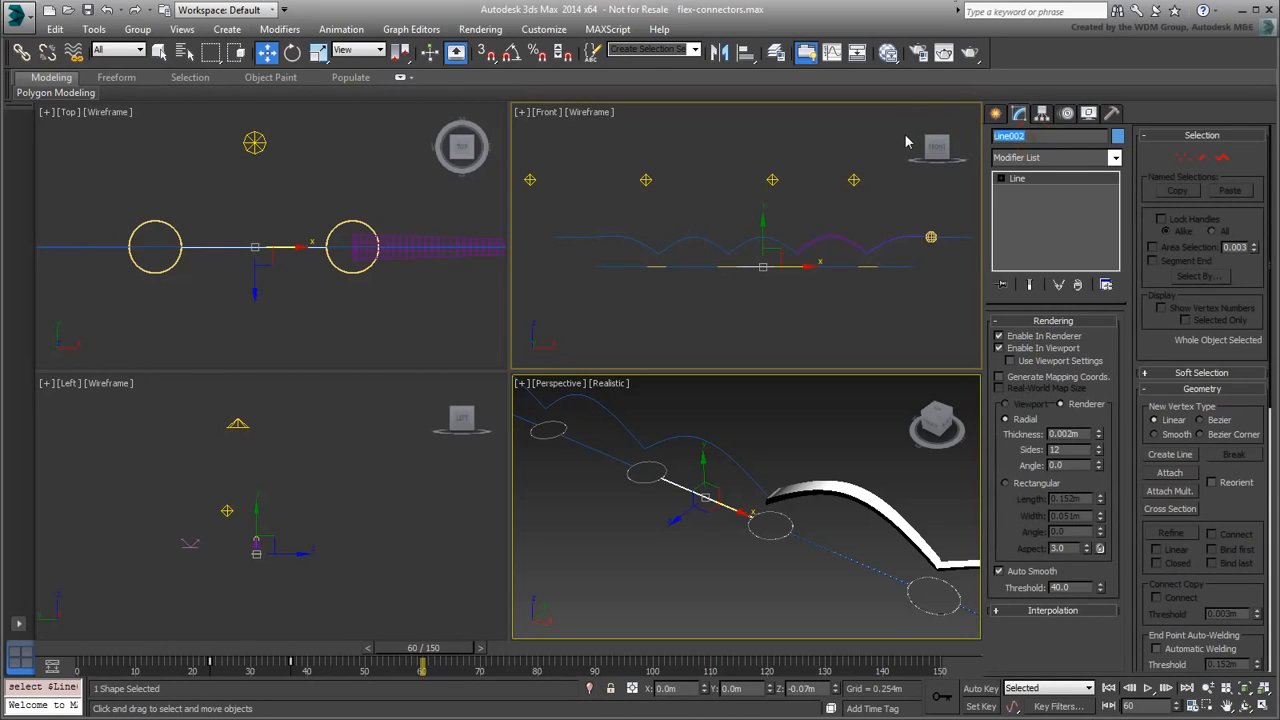
text(Connector_up_002)
key(BackSpace)
text(3)
key(Return)
Step: Rename the line between the third and fourth rings as Connector_up_004
click(831, 267)
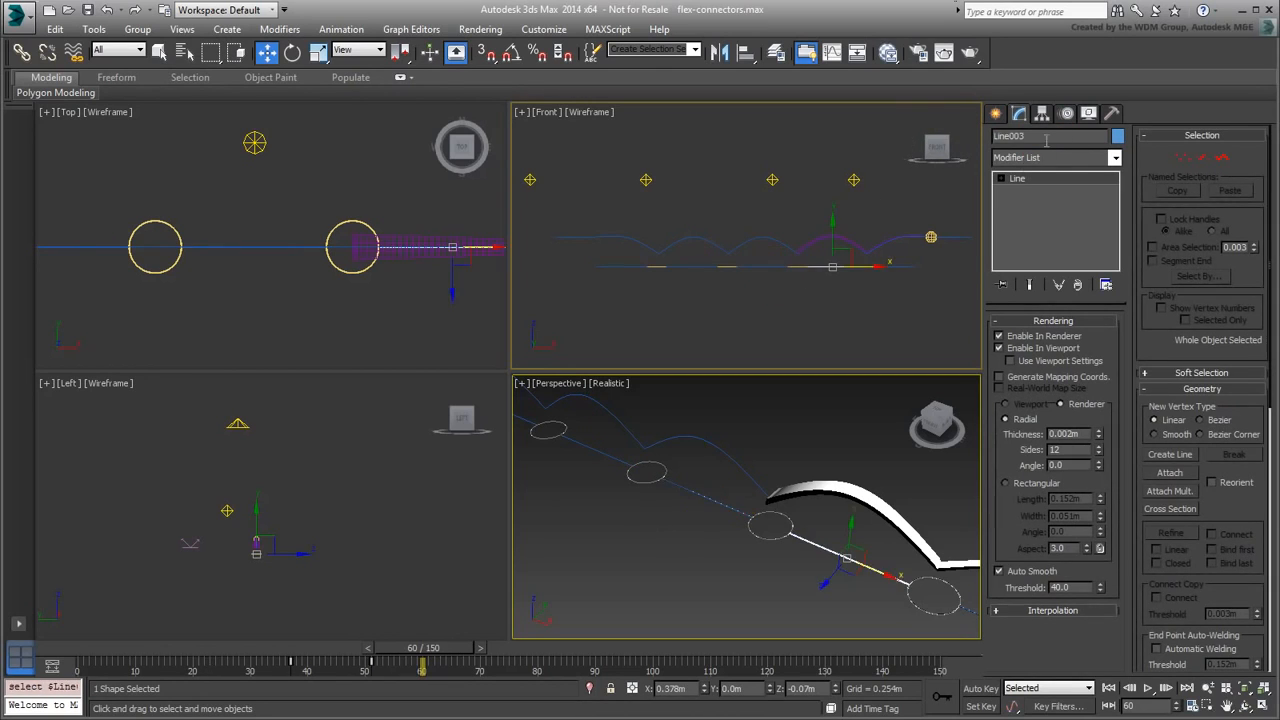
drag(1030, 135, 906, 141)
text(Connector_up_003)
key(BackSpace)
text(4)
key(Return)
Step: Rename the connector line beyond the fourth ring as Connector_up_005
click(903, 267)
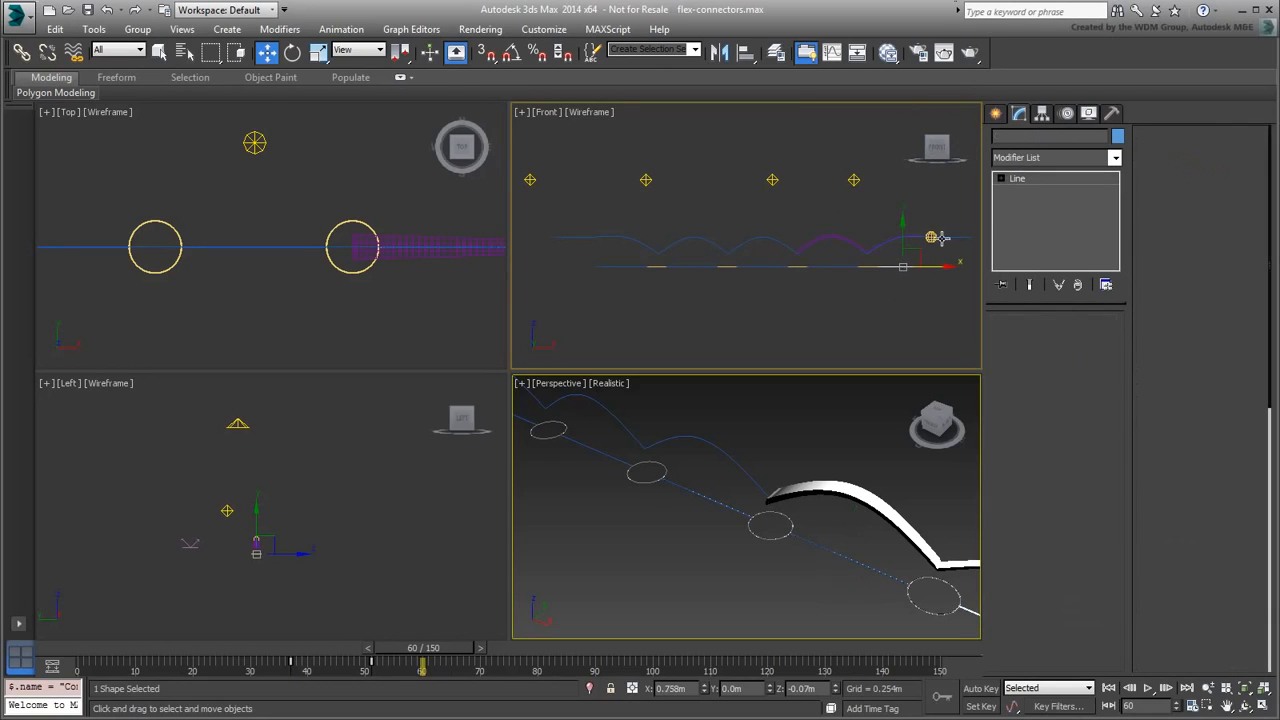
drag(1030, 135, 906, 141)
text(Connector_up_003)
key(BackSpace)
text(5)
key(Return)
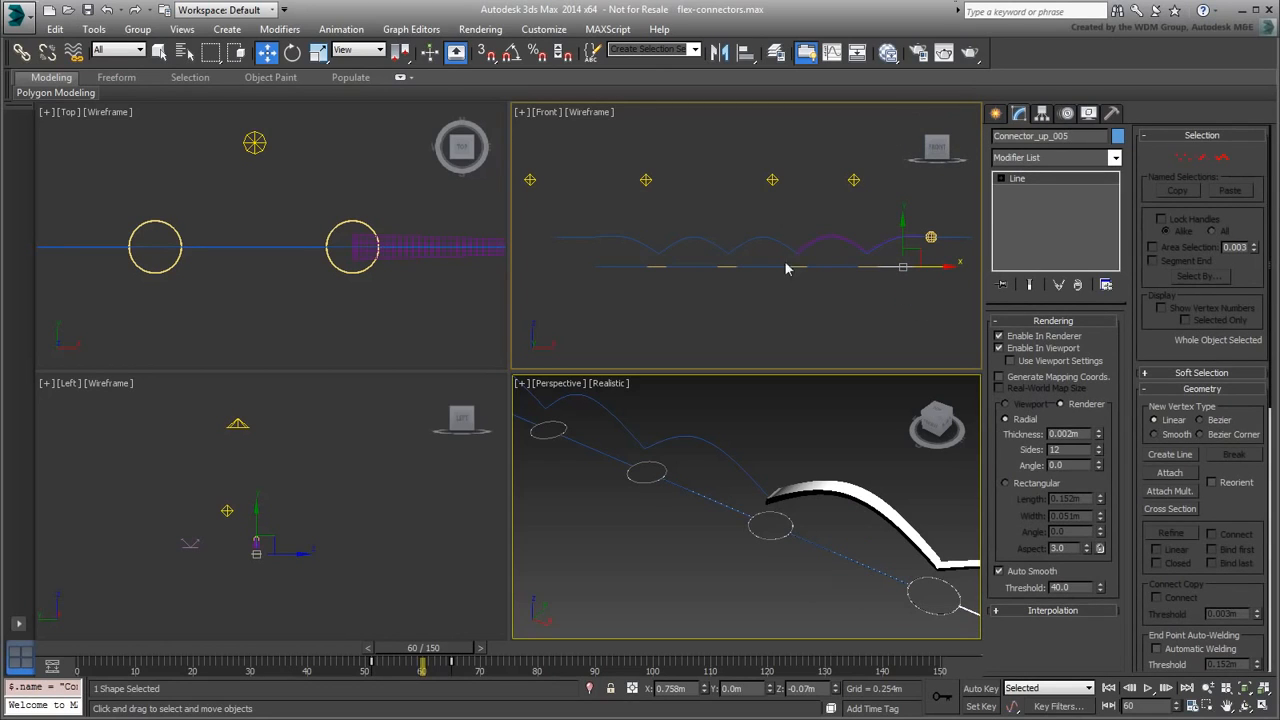
Step: Select all the rings and connector lines together and assign them the existing white Arch & Design rings material, then deselect them
click(773, 310)
drag(935, 295, 583, 264)
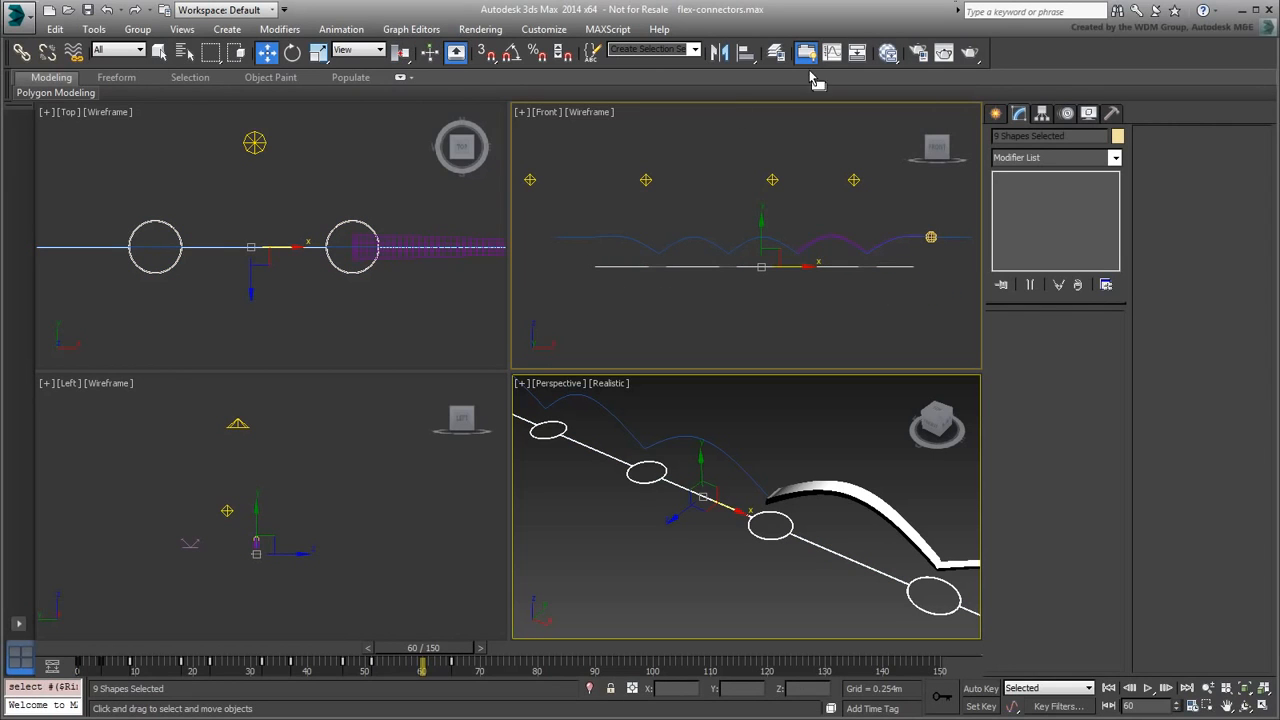
click(889, 53)
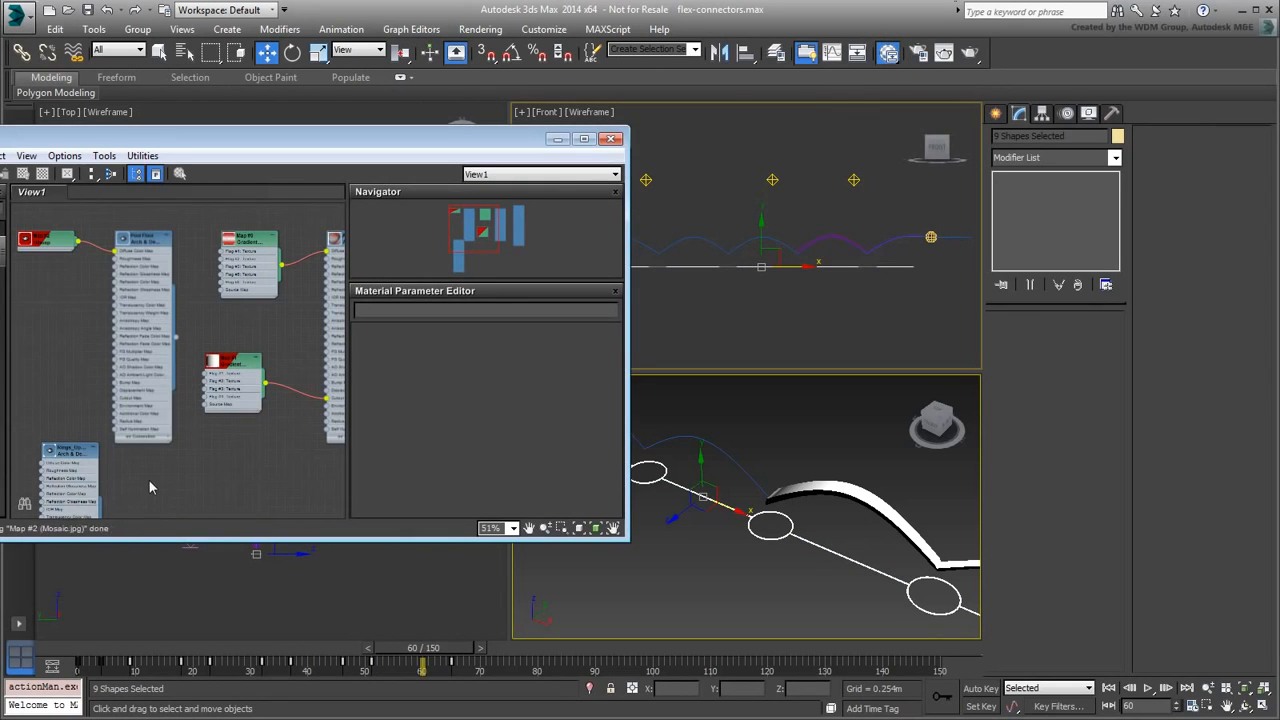
middle_drag(149, 483, 204, 346)
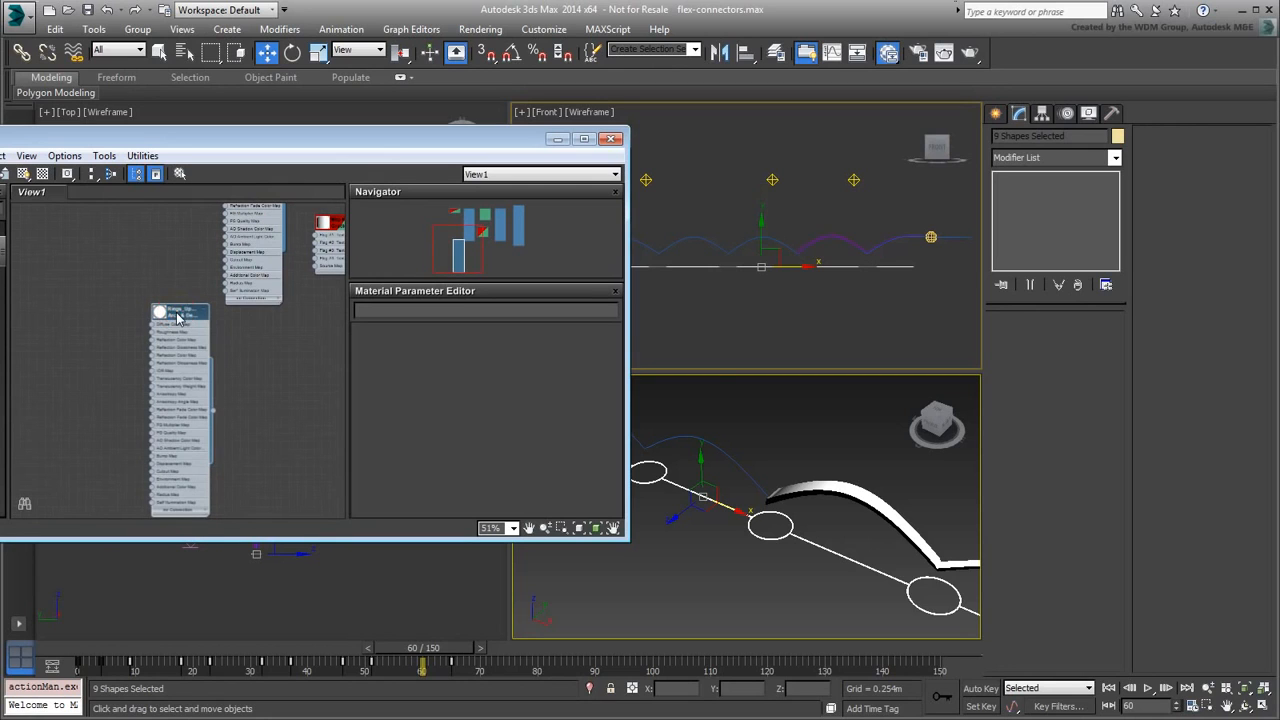
drag(143, 141, 291, 133)
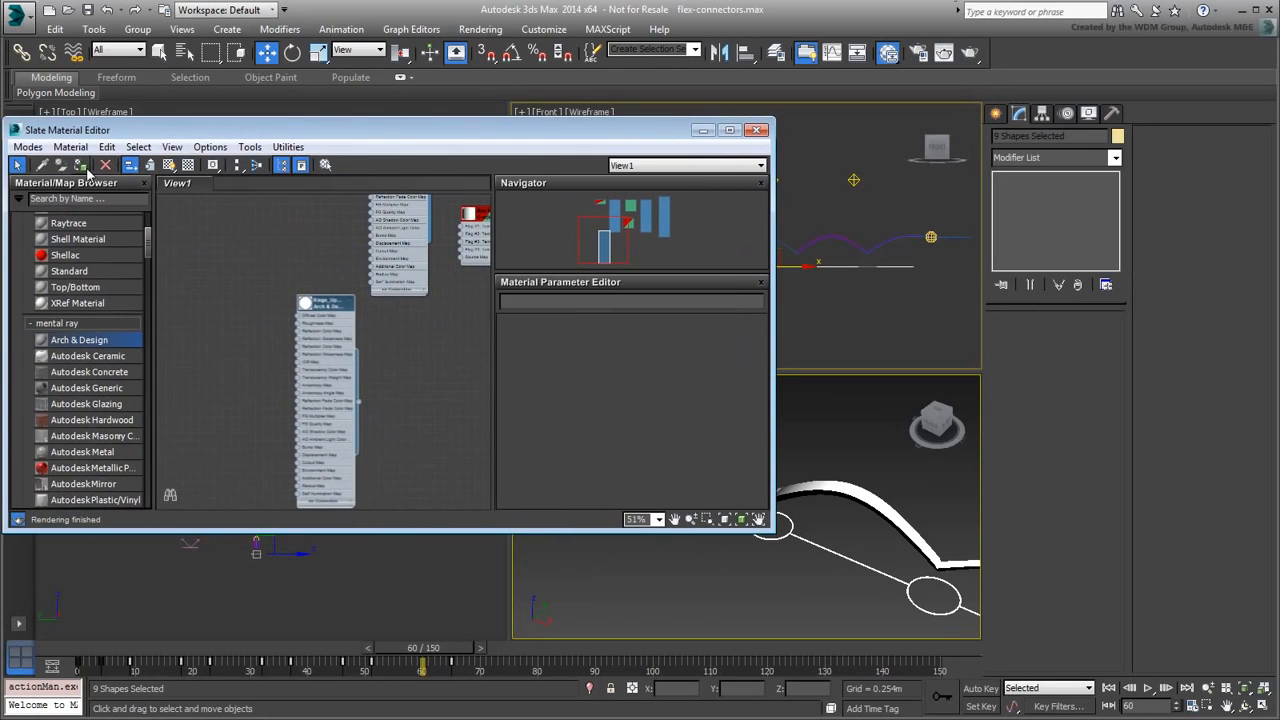
click(82, 168)
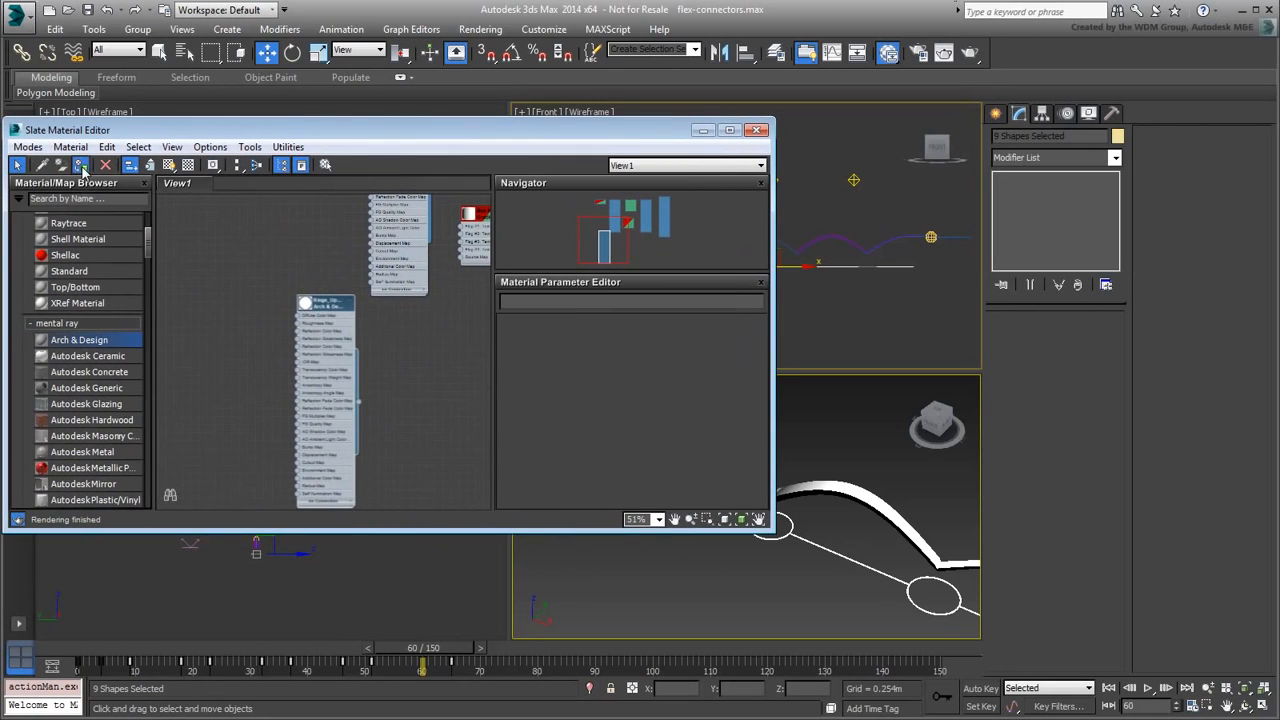
click(757, 132)
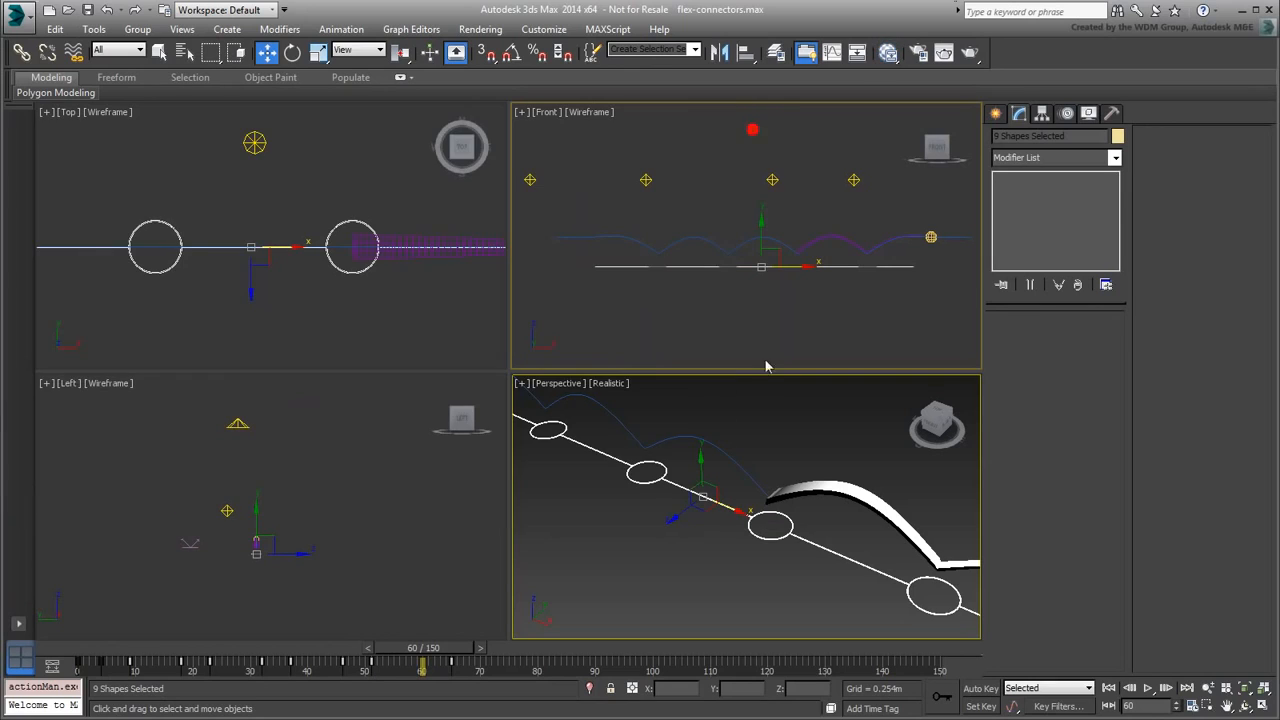
click(866, 439)
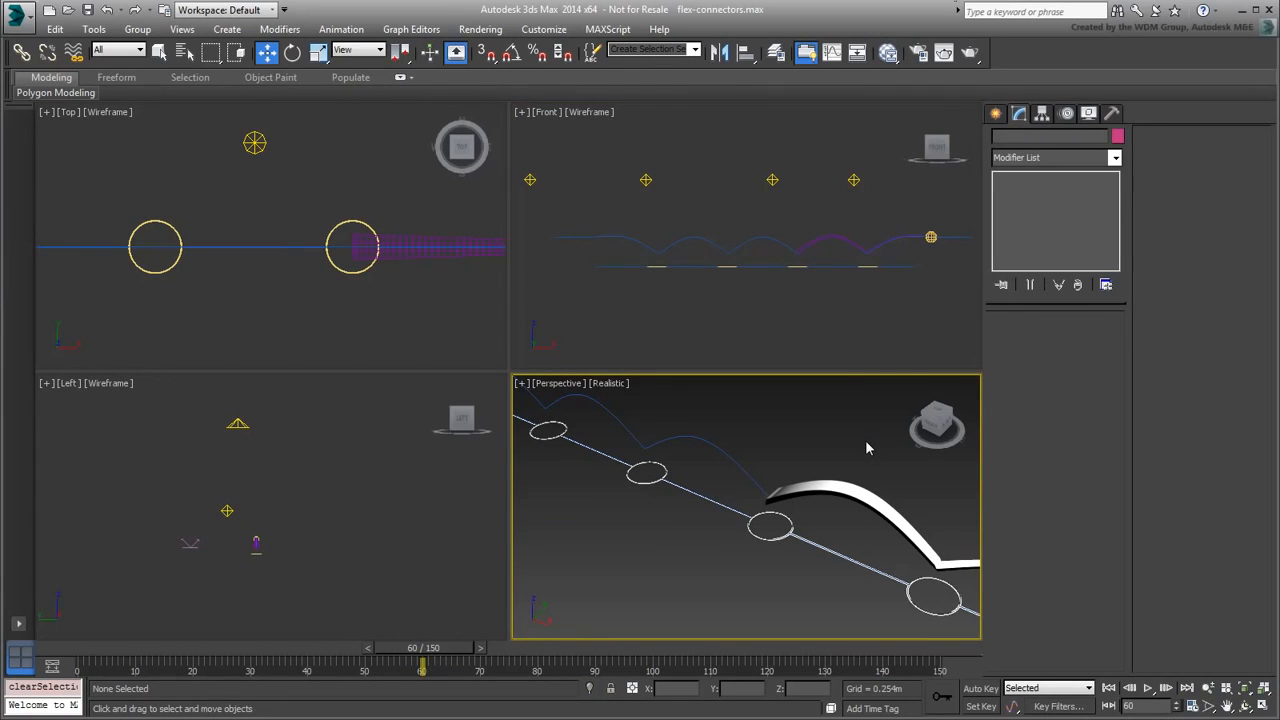
Step: Unhide all the hidden scene objects and render the perspective view at frame 55
right_click(866, 448)
click(901, 374)
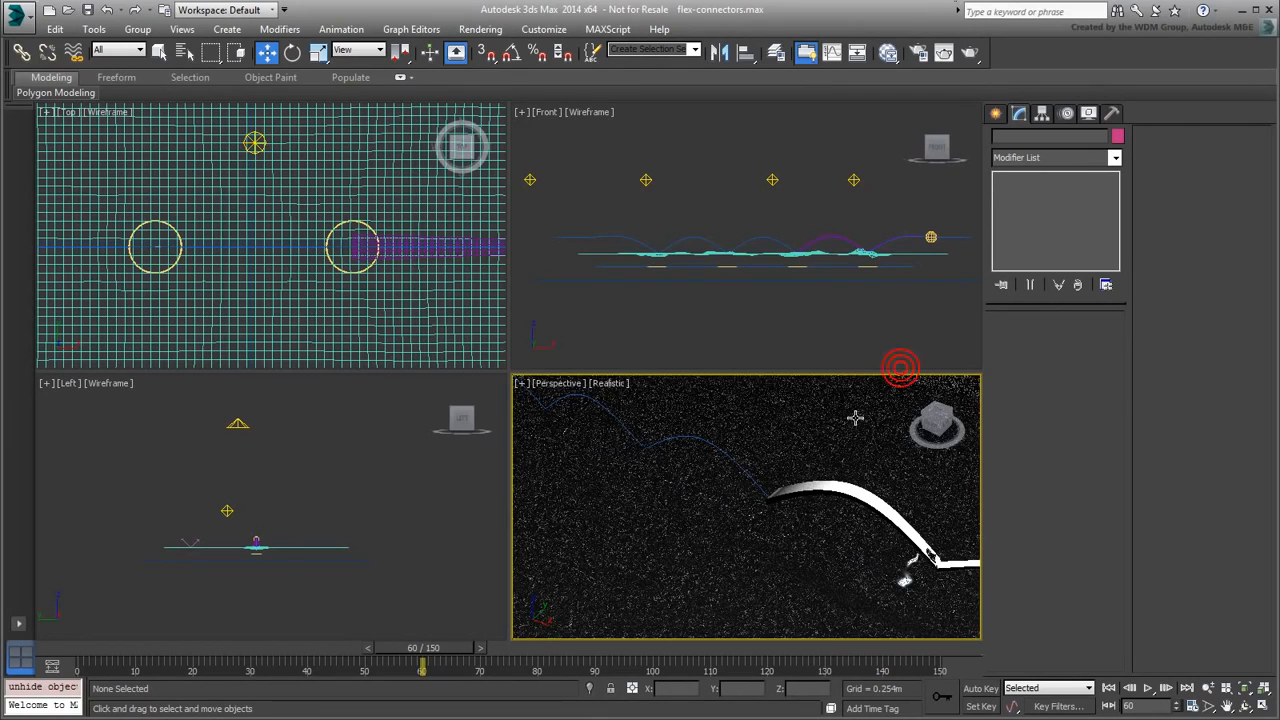
drag(438, 653, 417, 651)
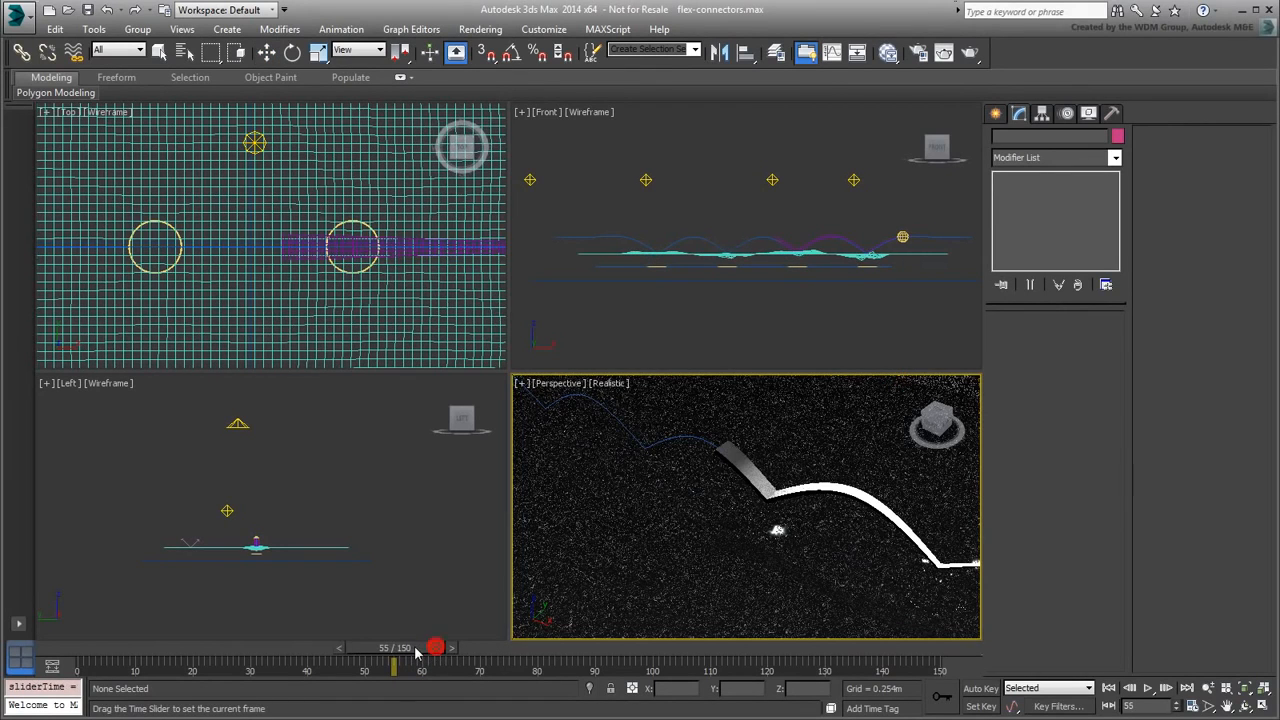
key(w)
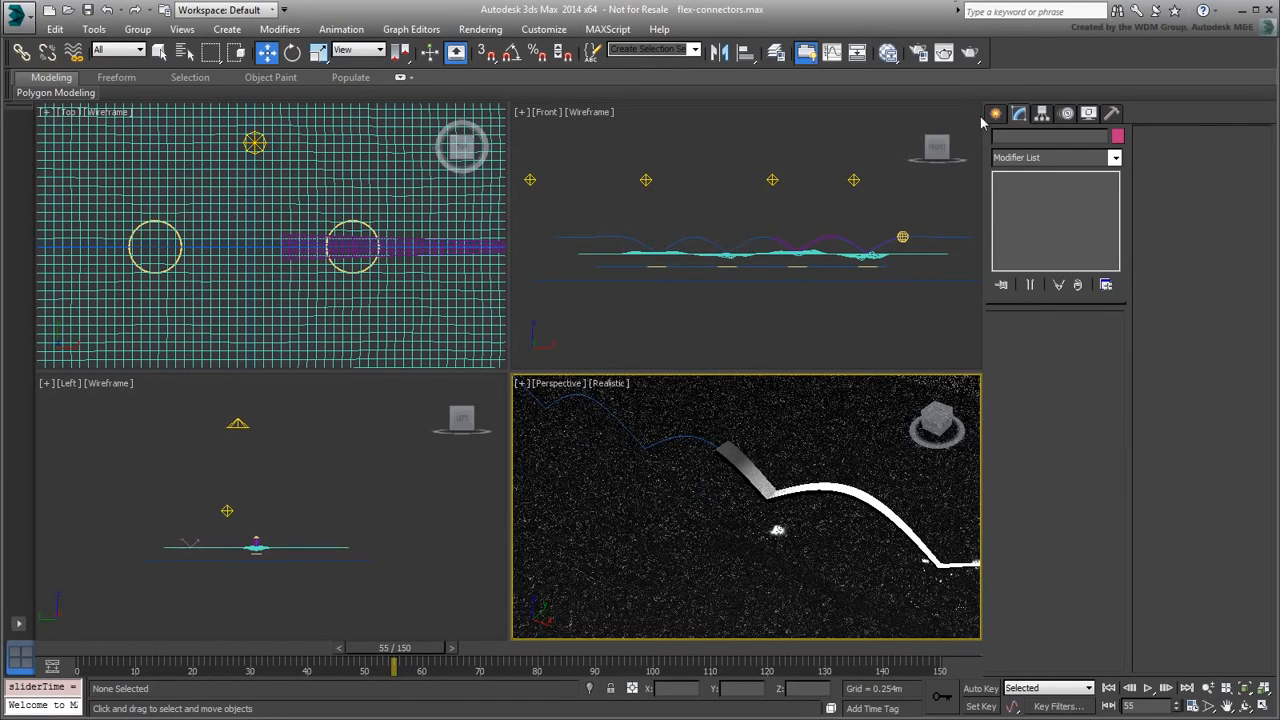
click(944, 52)
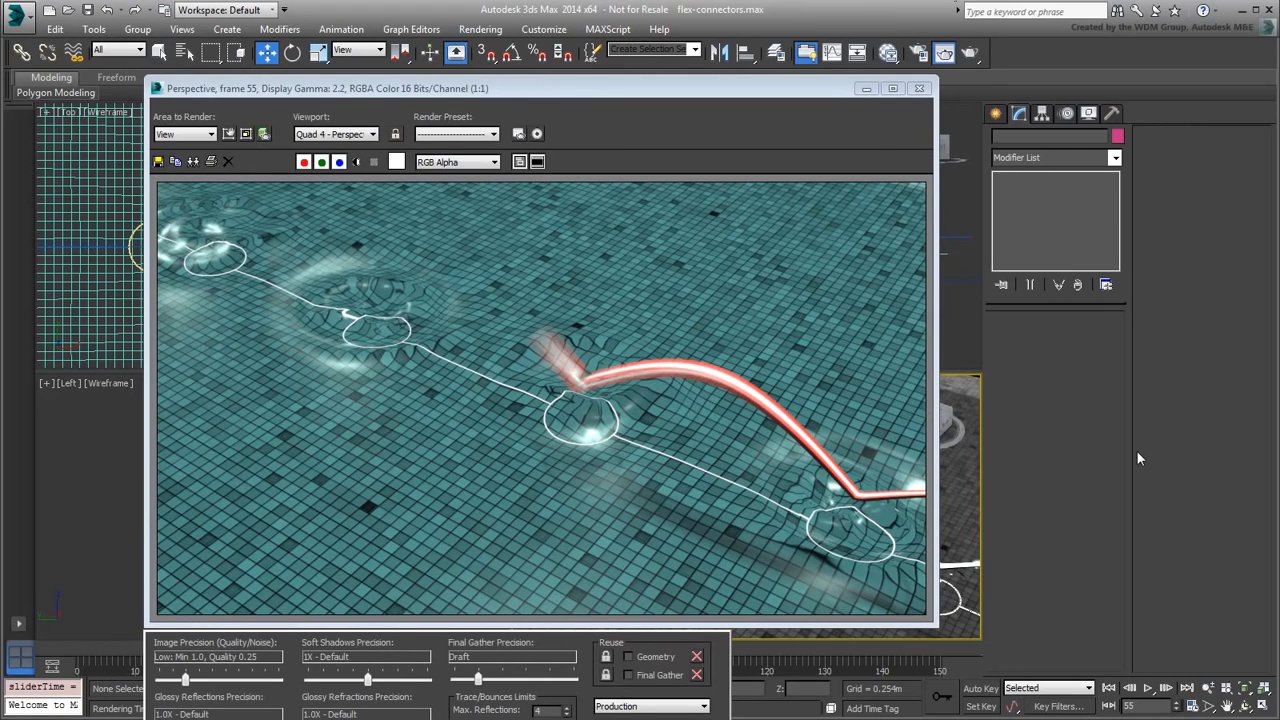
click(920, 89)
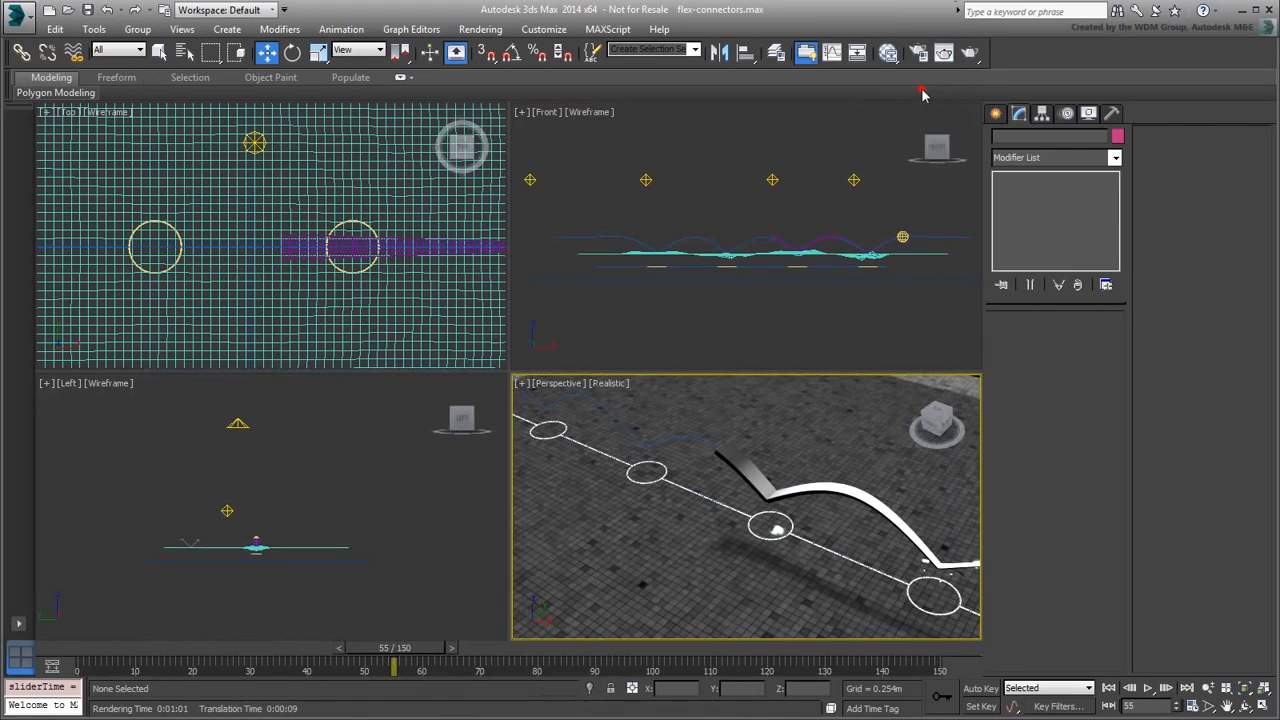
Step: Clone the rings and connectors straight down as instances, and lower the Pool Floor plane about 0.05 m so it sits beneath them
drag(902, 266, 581, 270)
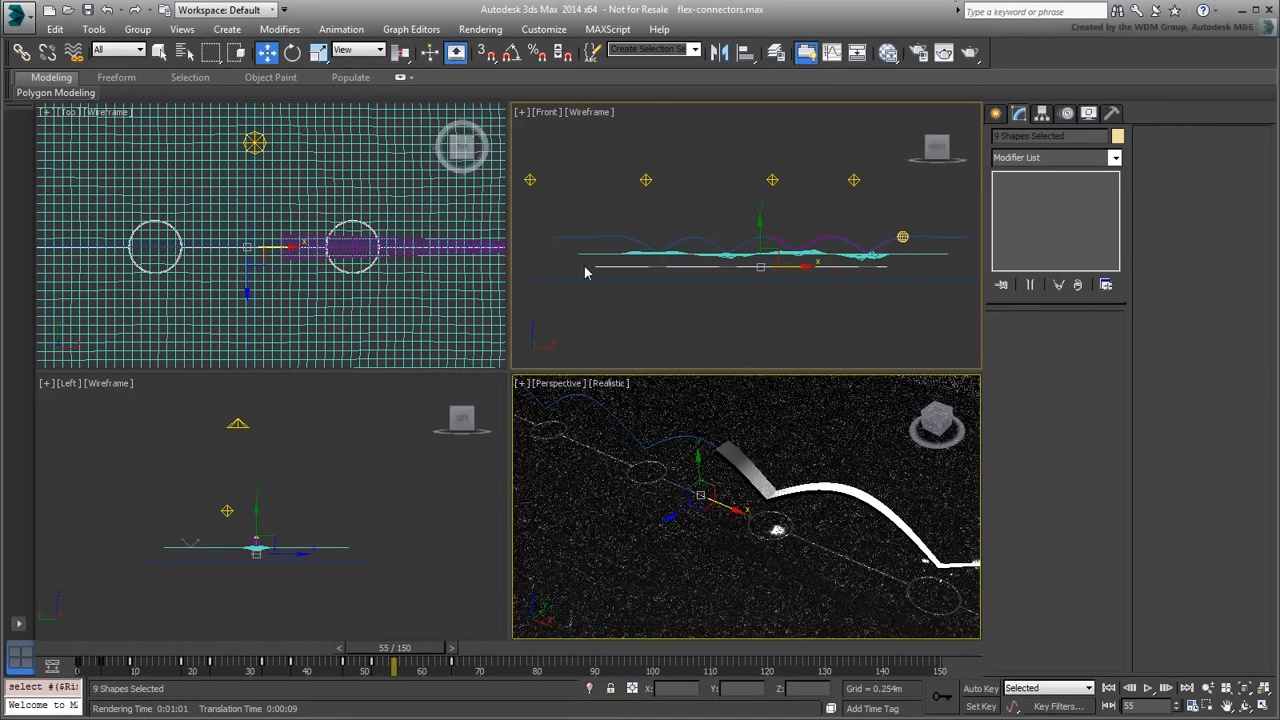
drag(760, 231, 762, 258)
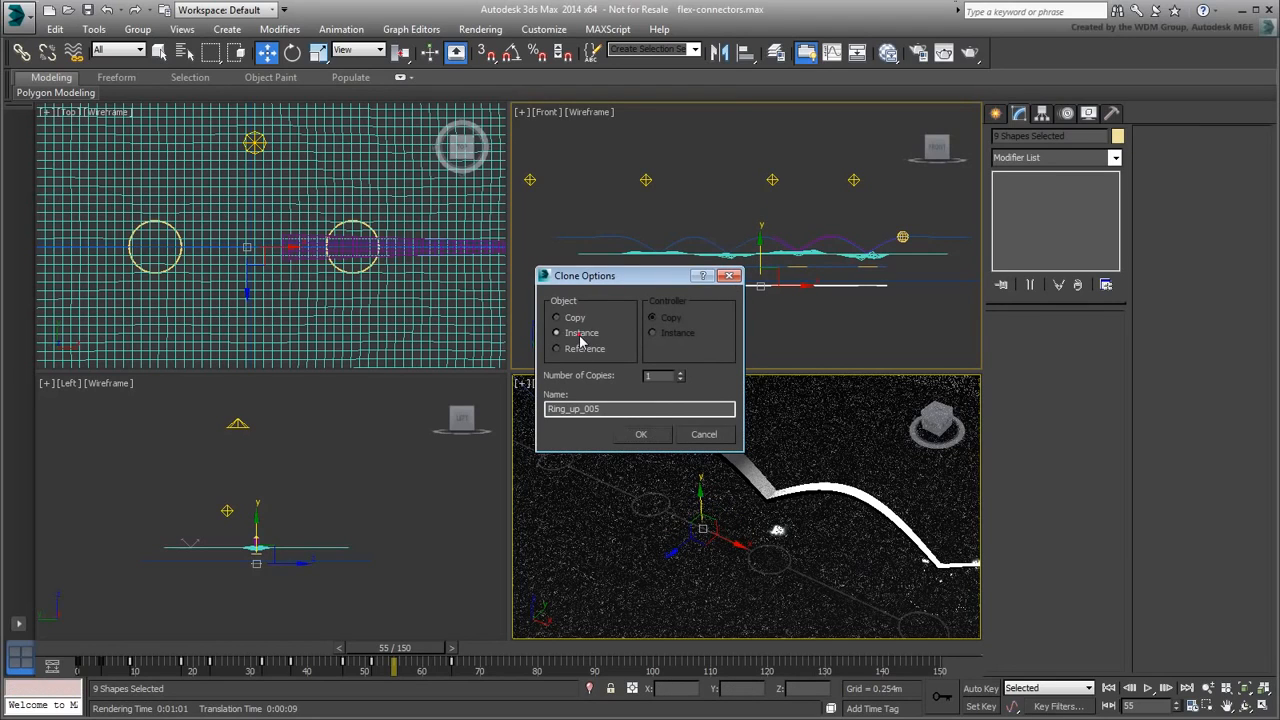
click(642, 436)
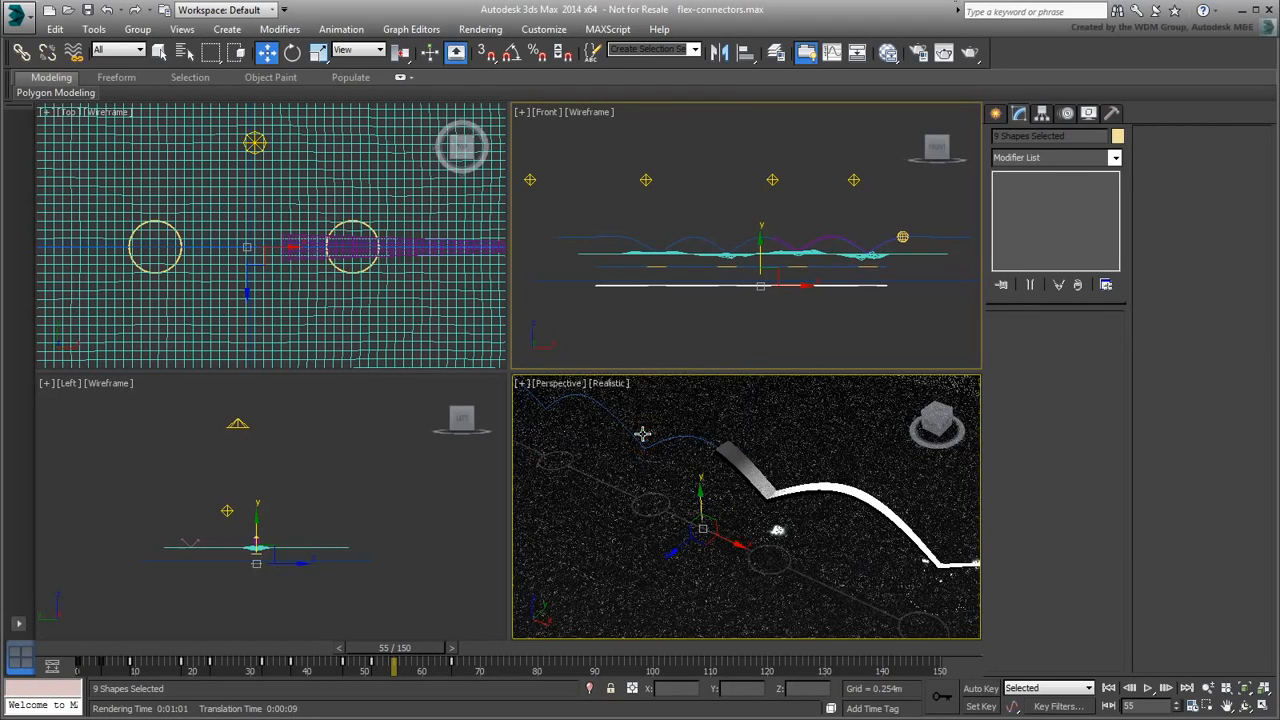
click(930, 282)
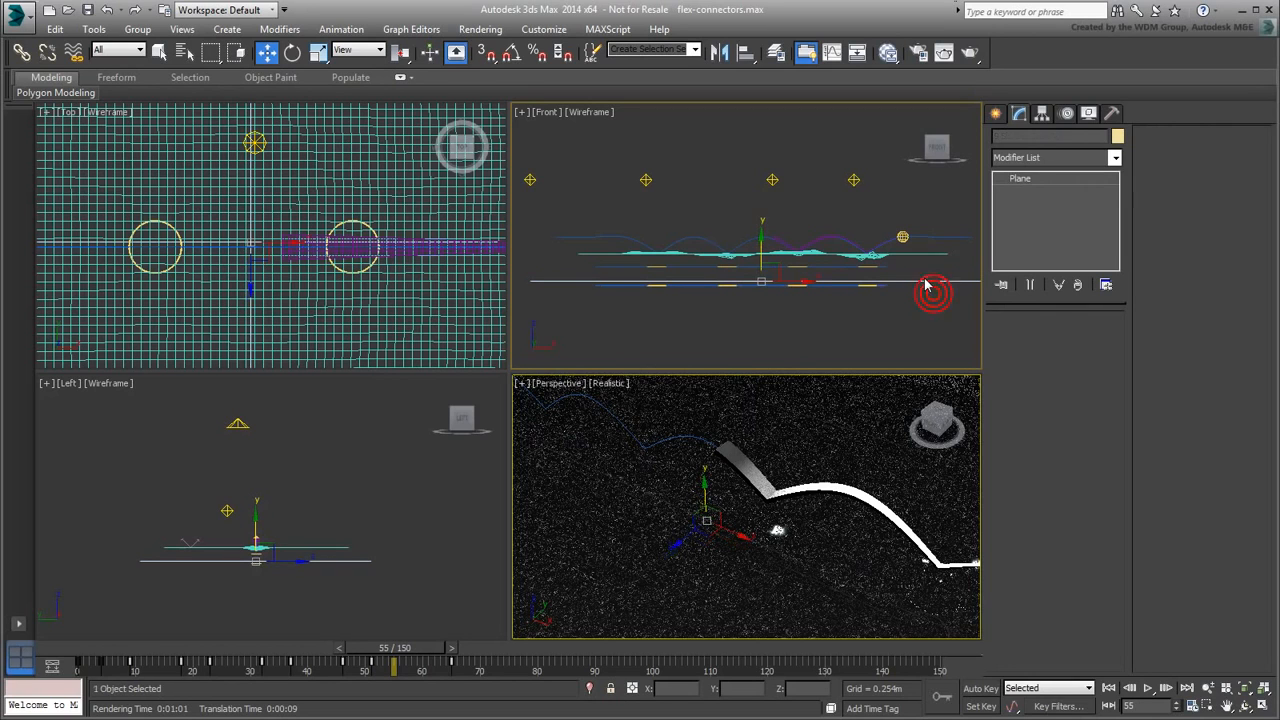
drag(761, 253, 761, 261)
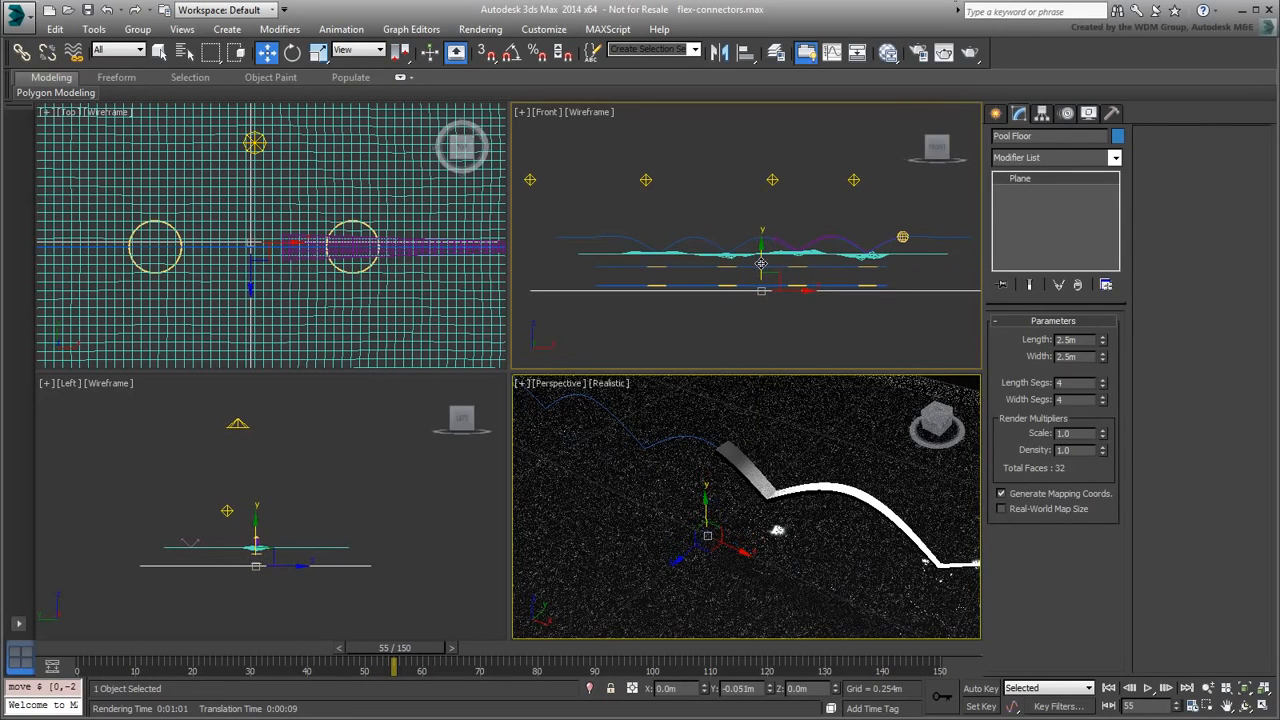
Step: Turn off Propagate Materials to Instances in the Slate Material Editor
click(888, 53)
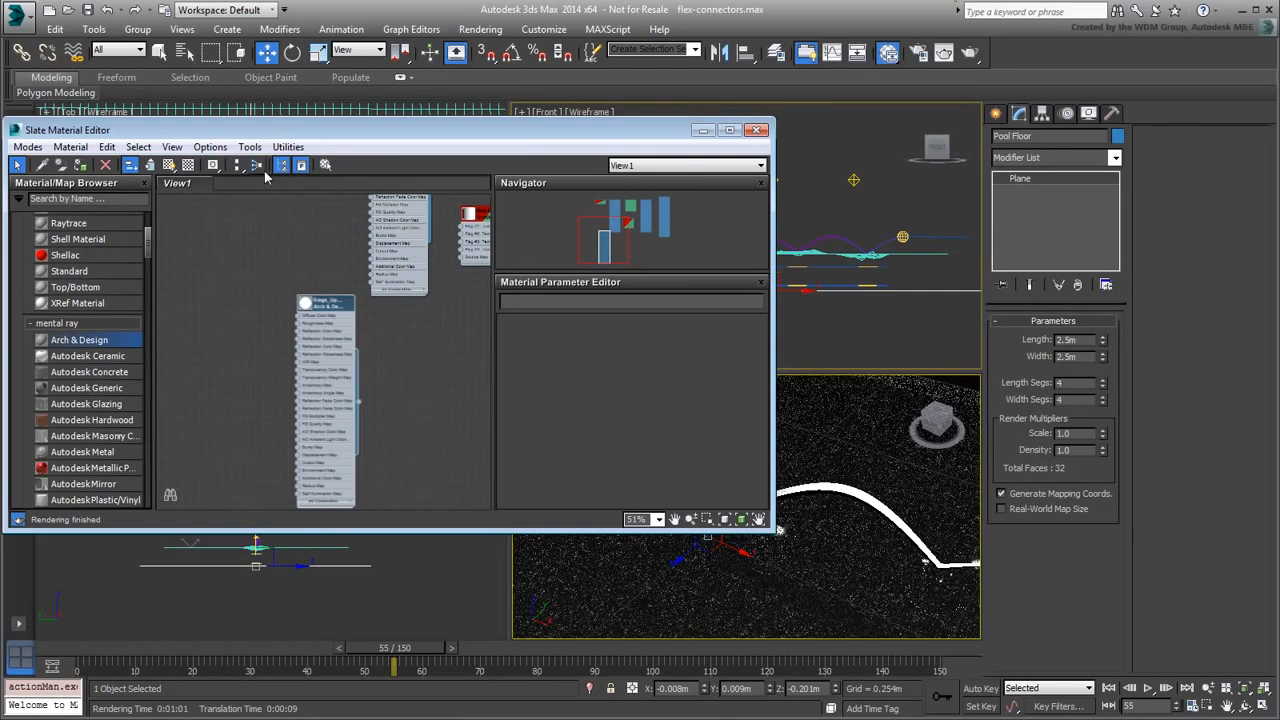
click(214, 148)
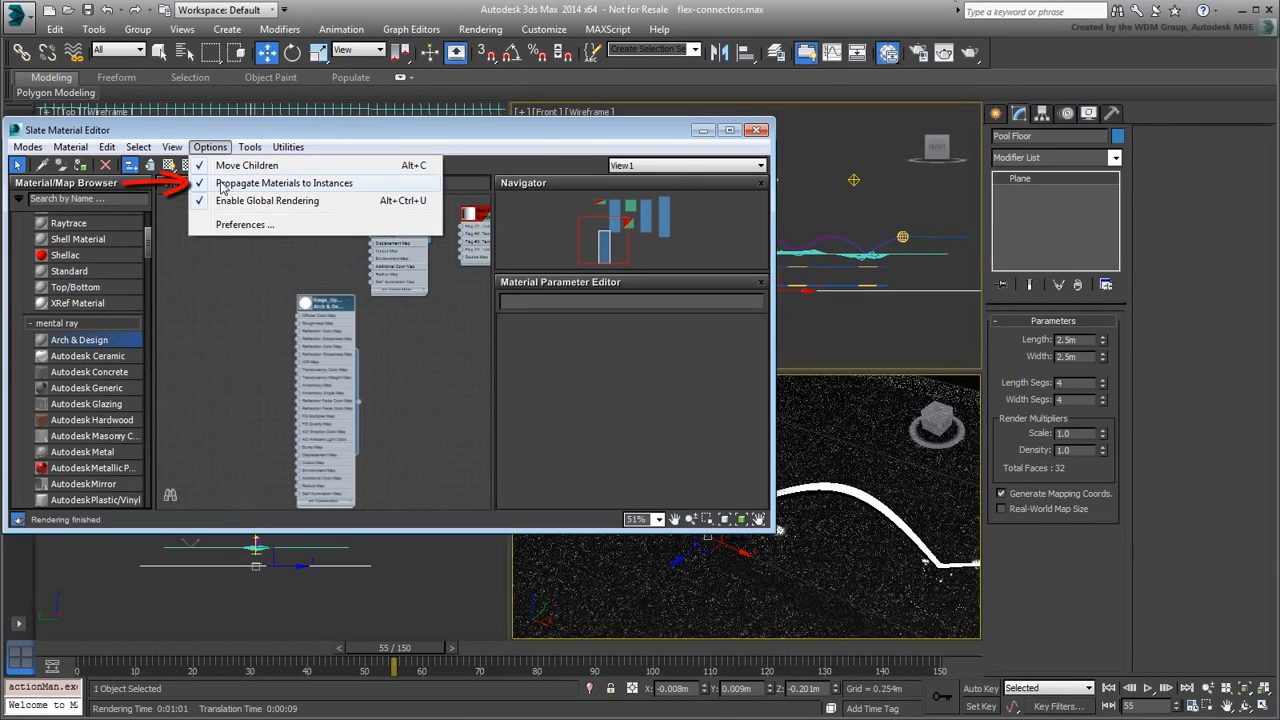
click(215, 186)
click(219, 148)
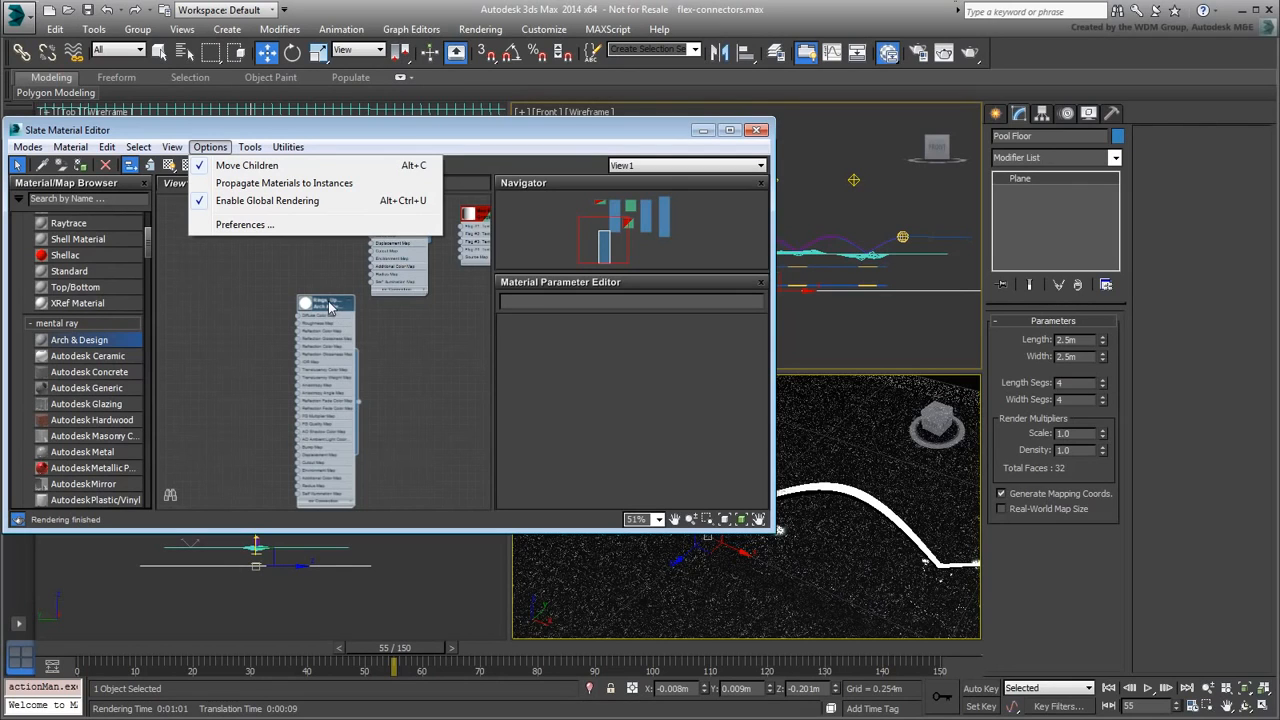
Step: Duplicate the rings material, name the copy Rings_Lower, and set its self-illumination luminance to 2.0
shift+drag(329, 306, 217, 303)
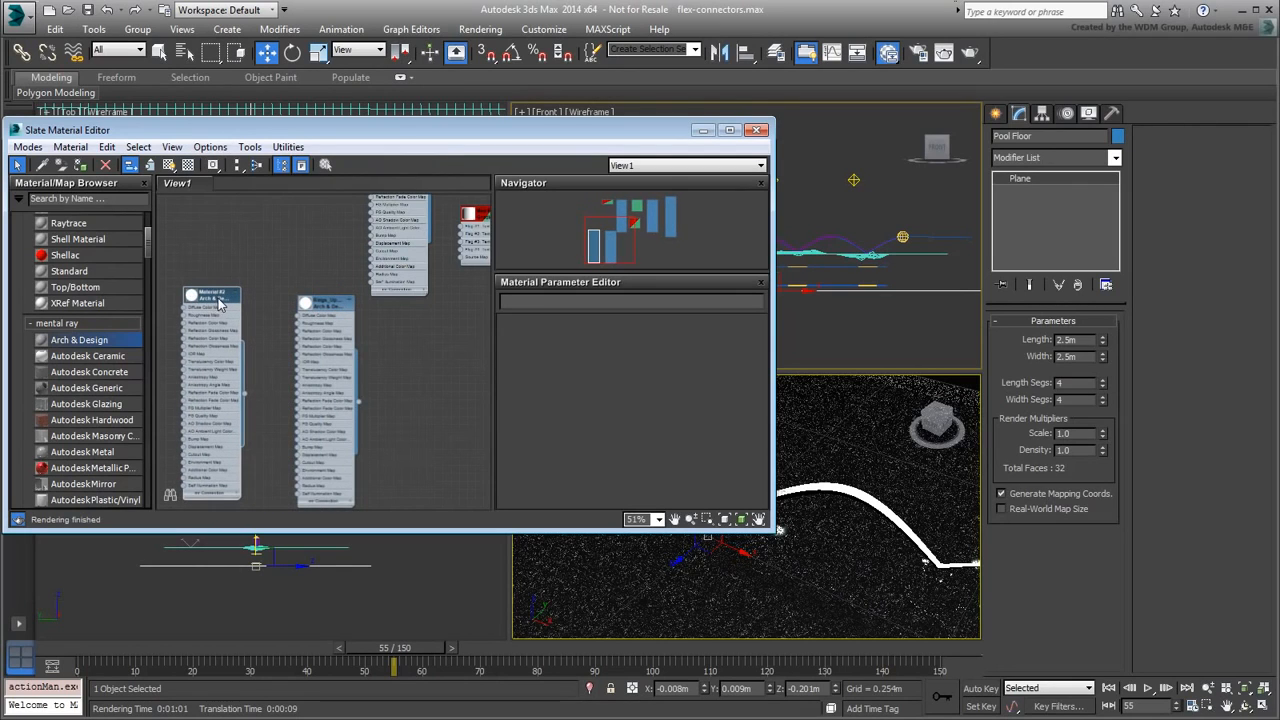
double_click(220, 300)
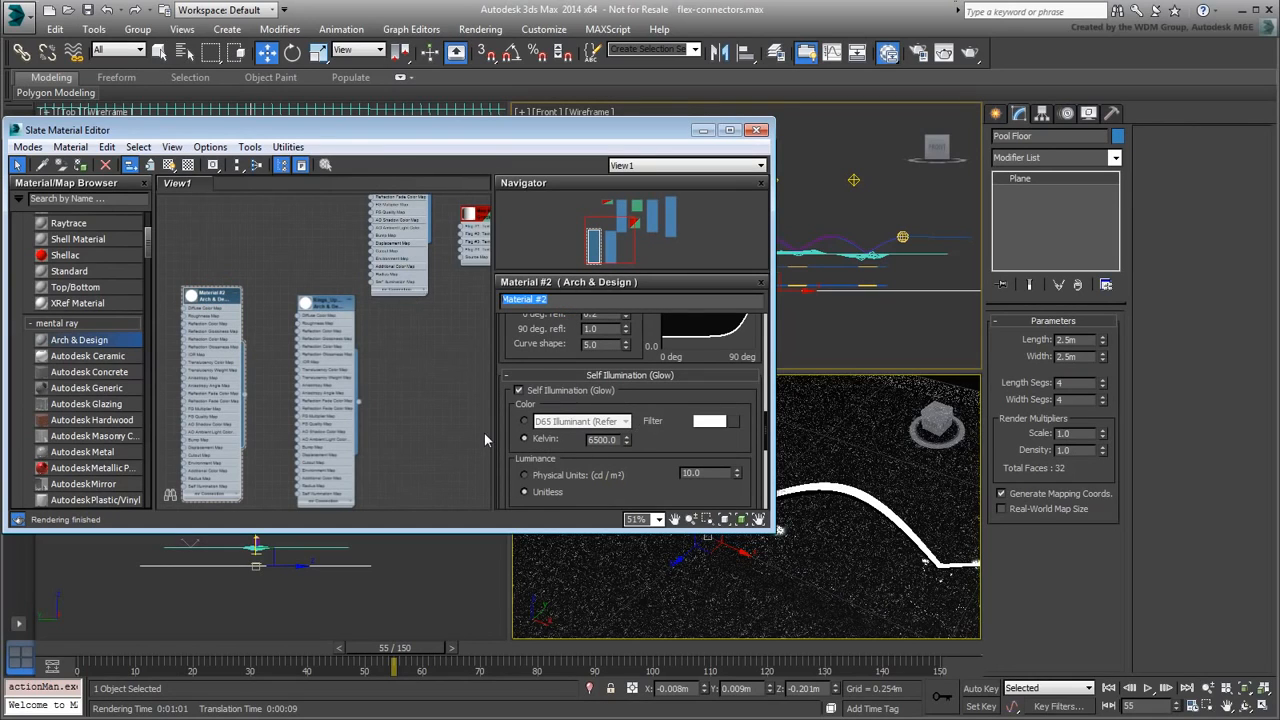
text(Rings_Lower)
key(Return)
text(2)
key(Return)
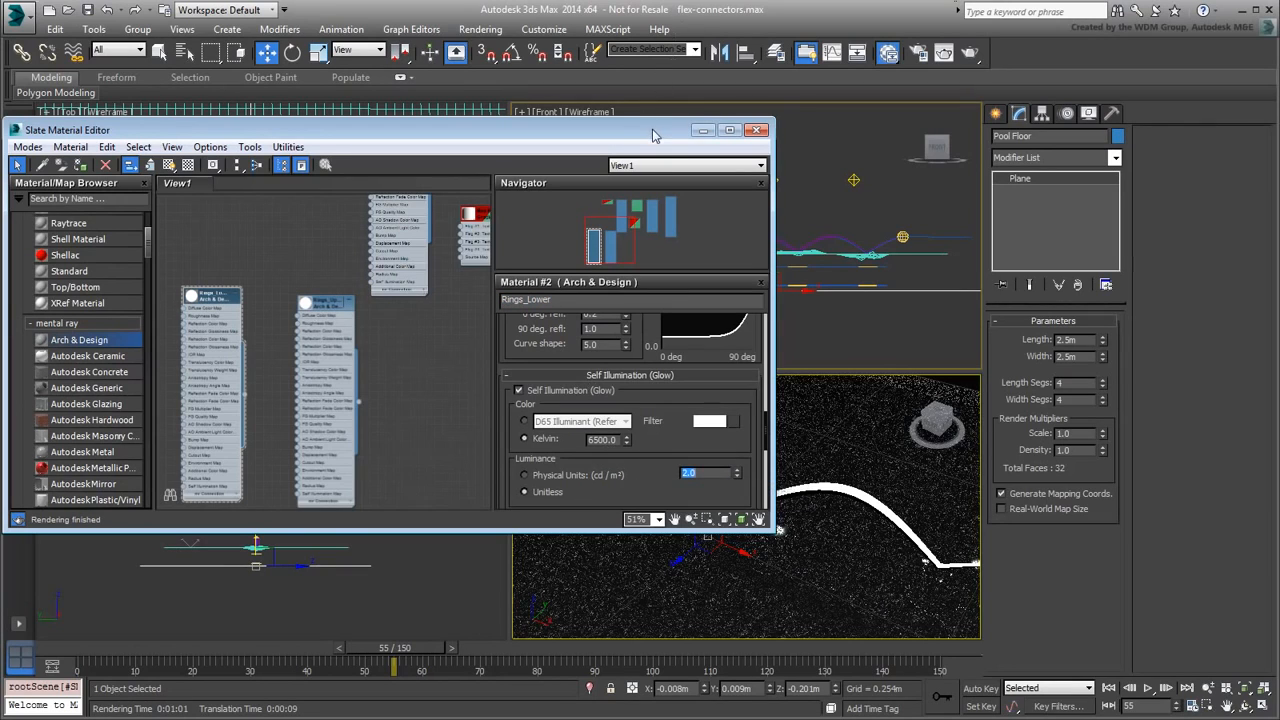
Step: Select the lower set of cloned rings and connectors, assign them the Rings_Lower material, and close the material editor
drag(653, 135, 416, 131)
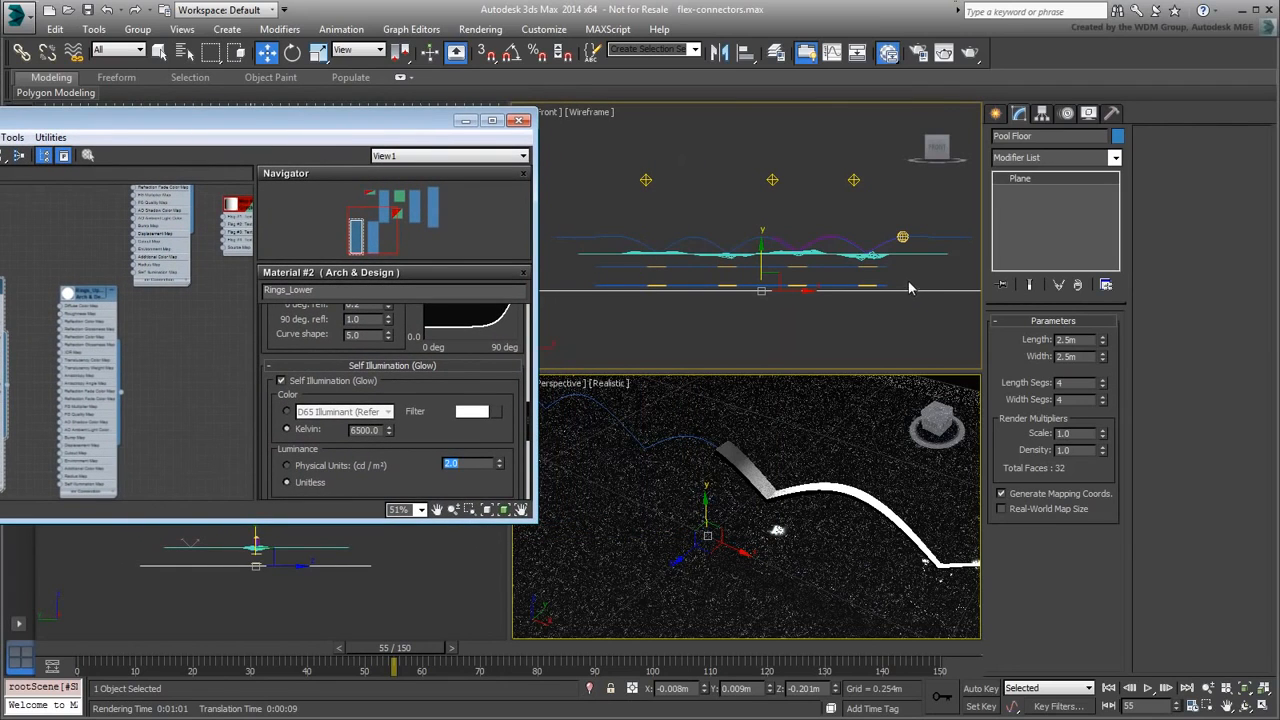
drag(905, 276, 575, 295)
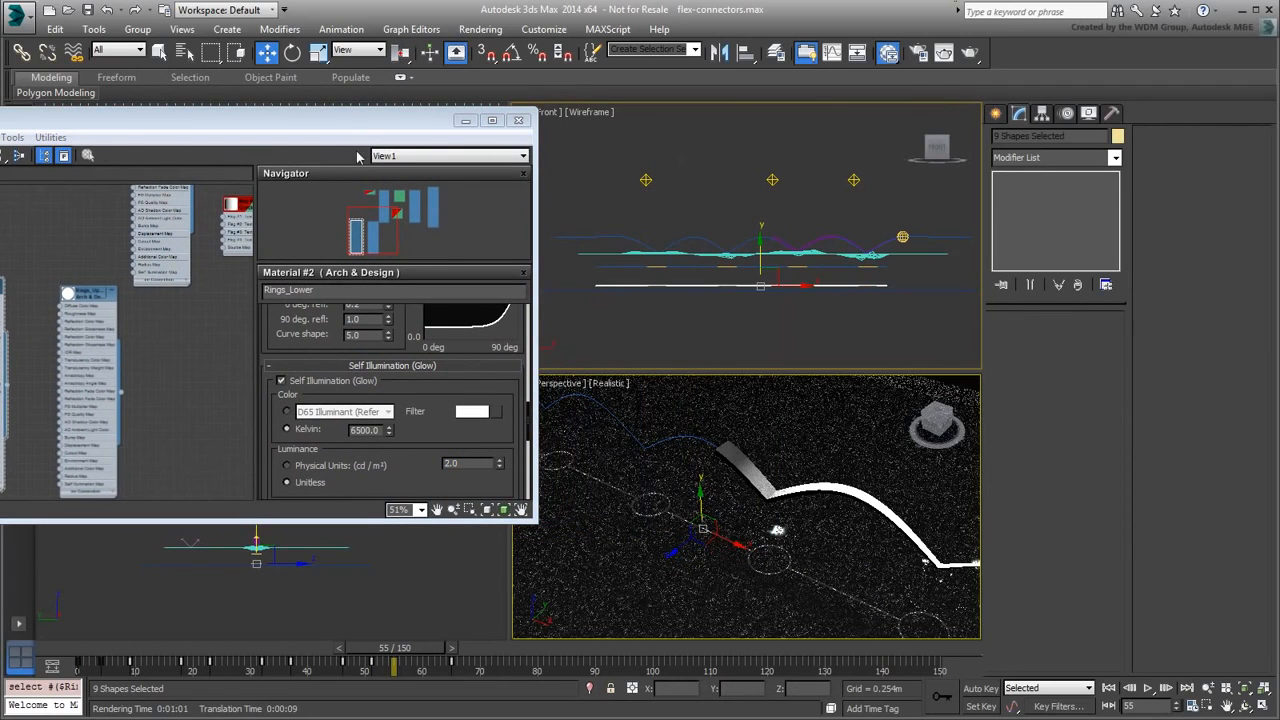
drag(351, 138, 558, 153)
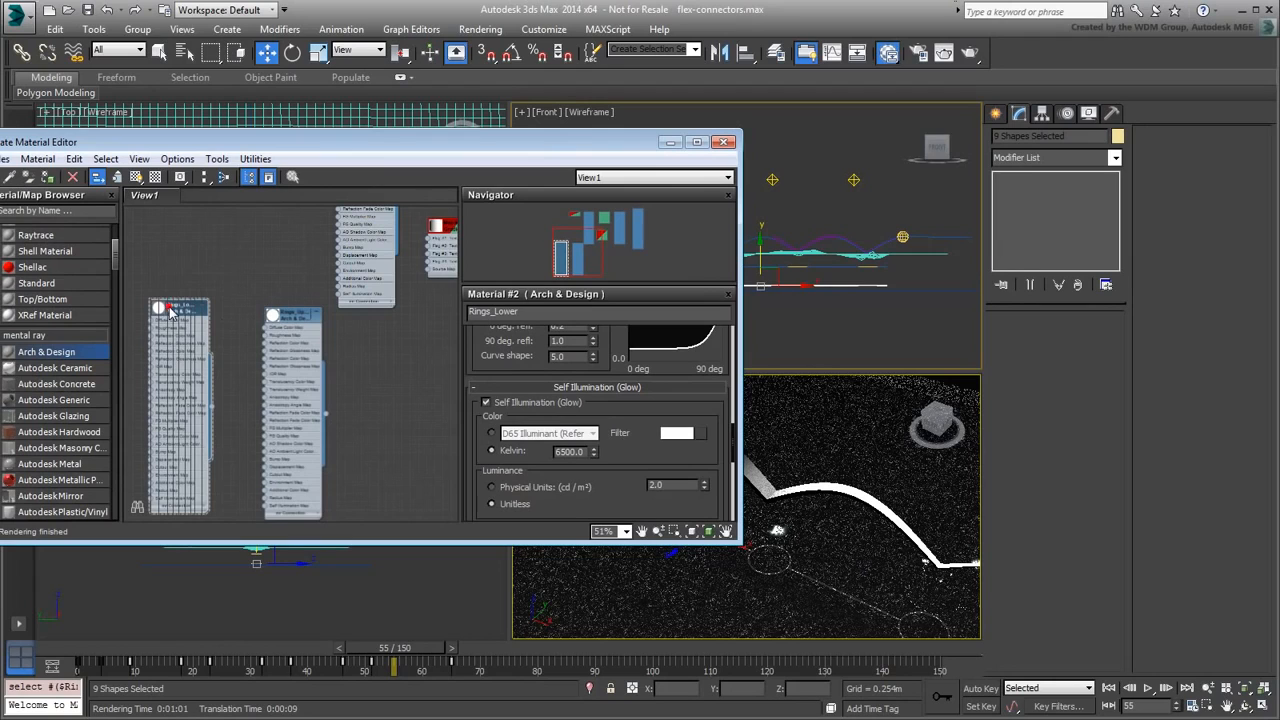
drag(170, 312, 183, 312)
drag(104, 148, 194, 150)
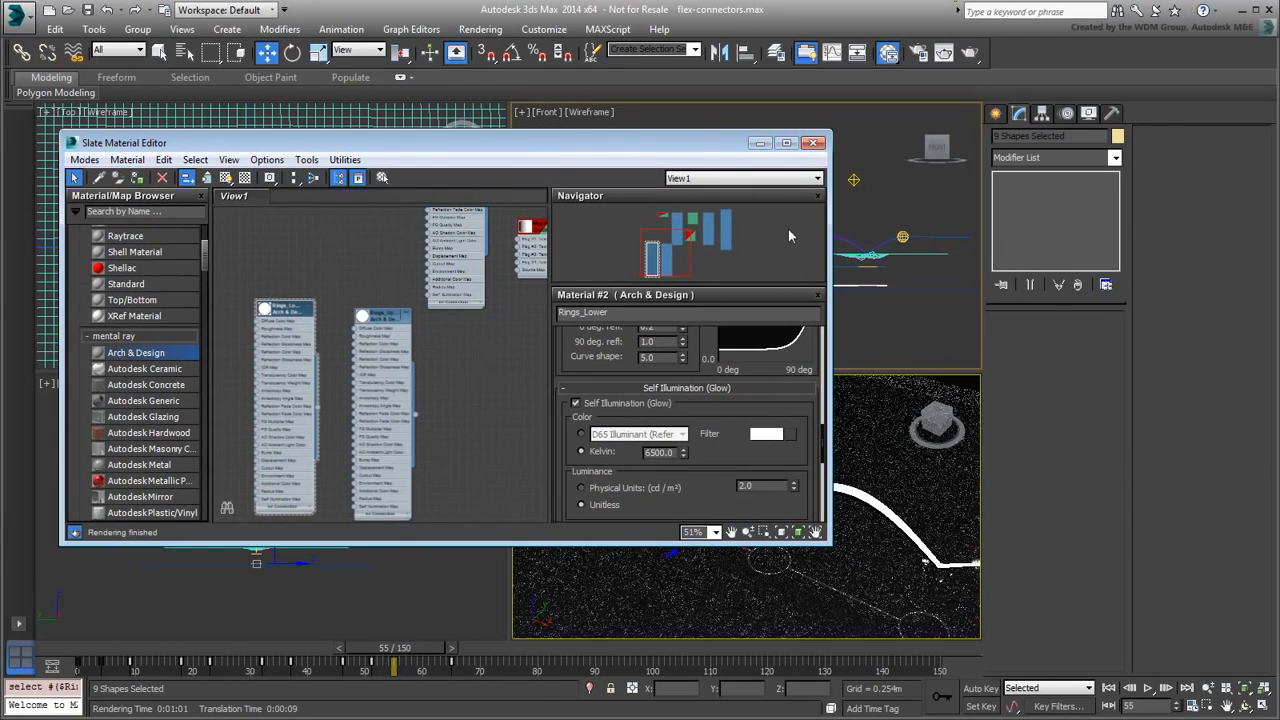
click(814, 143)
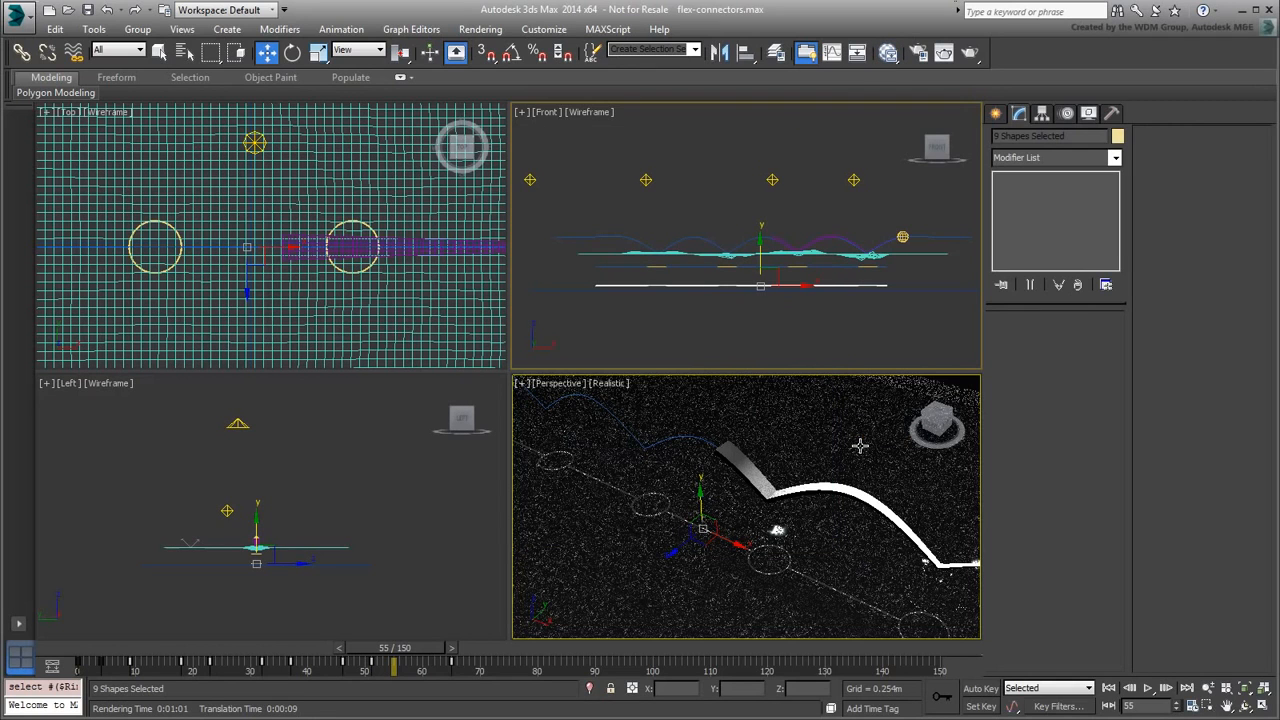
Step: Render the perspective view at frame 55 to check the dimmer lower rings and connectors, and close the render
click(970, 53)
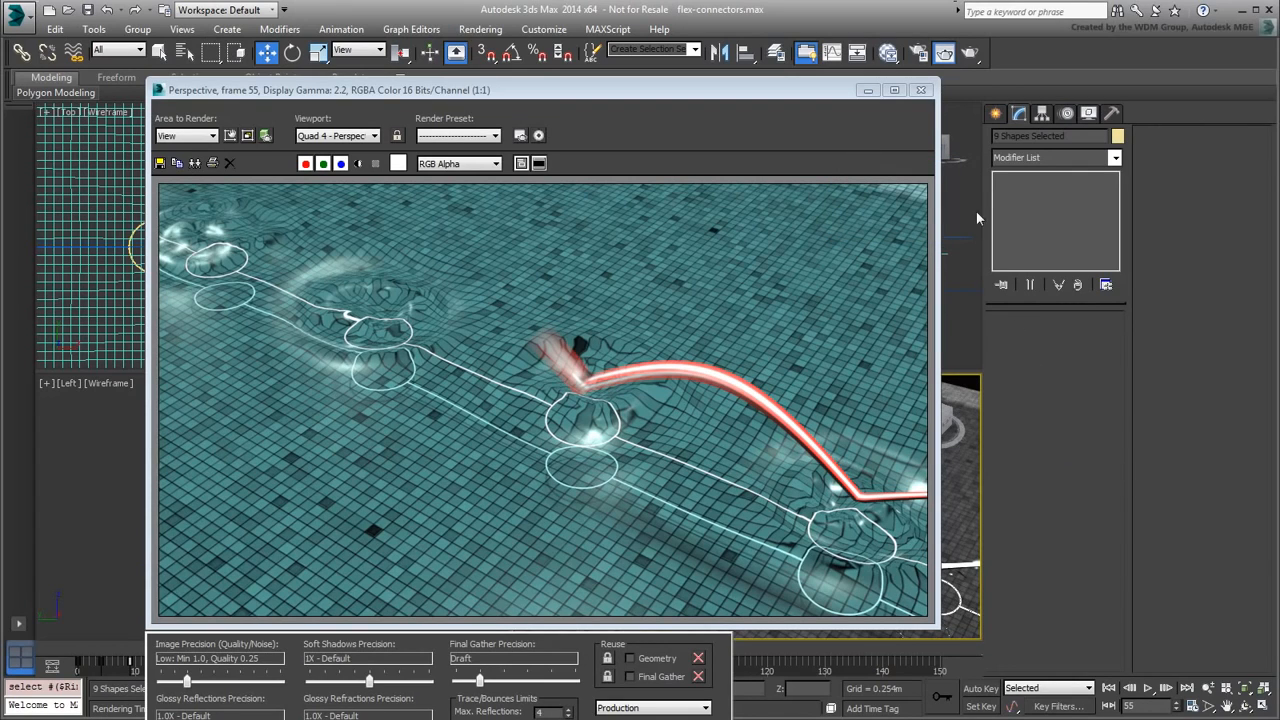
click(919, 88)
scroll(322, 216, down, 5)
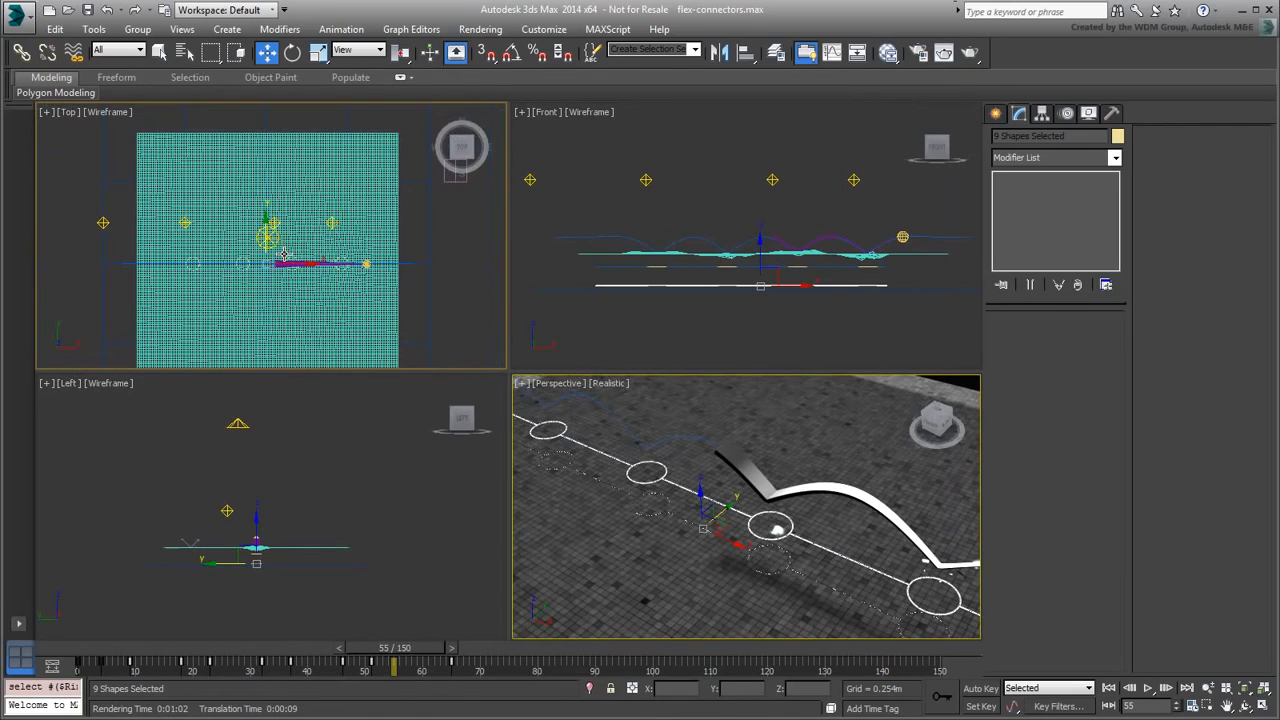
key(g)
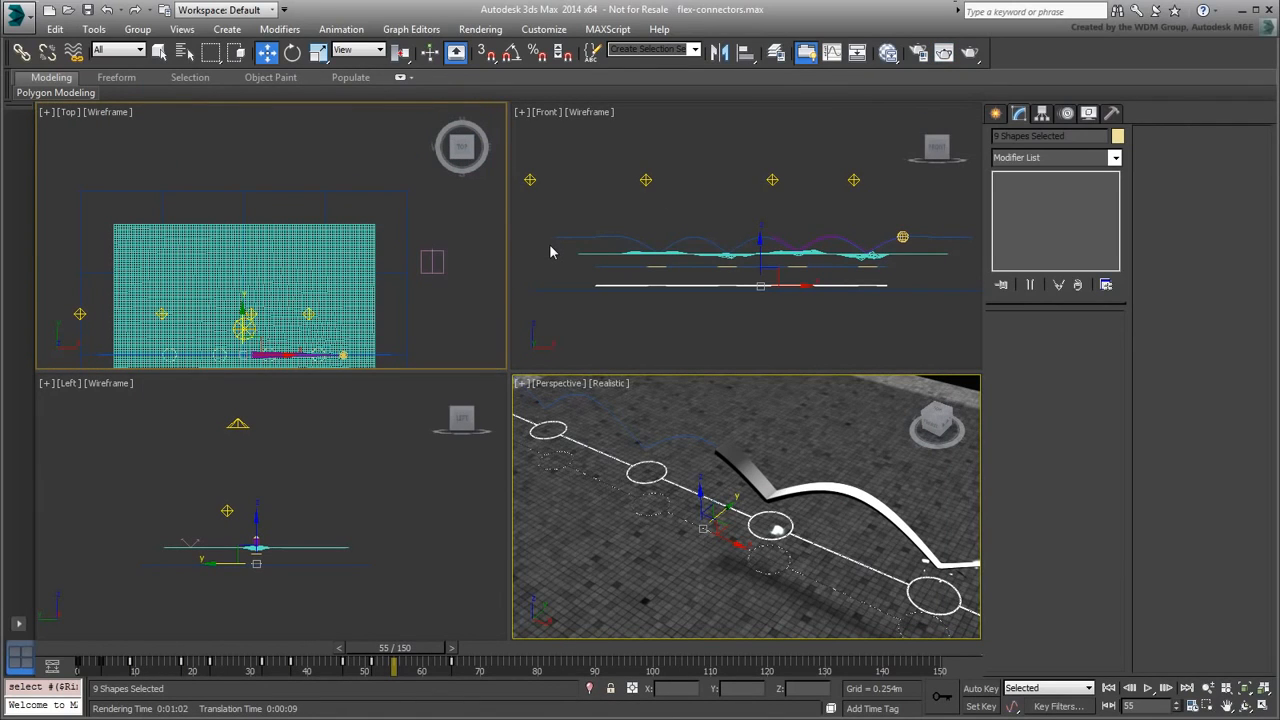
Step: Create a standard primitive plane about 0.441 m long and 2.011 m wide along the upper edge of the water grid in the top view
click(995, 113)
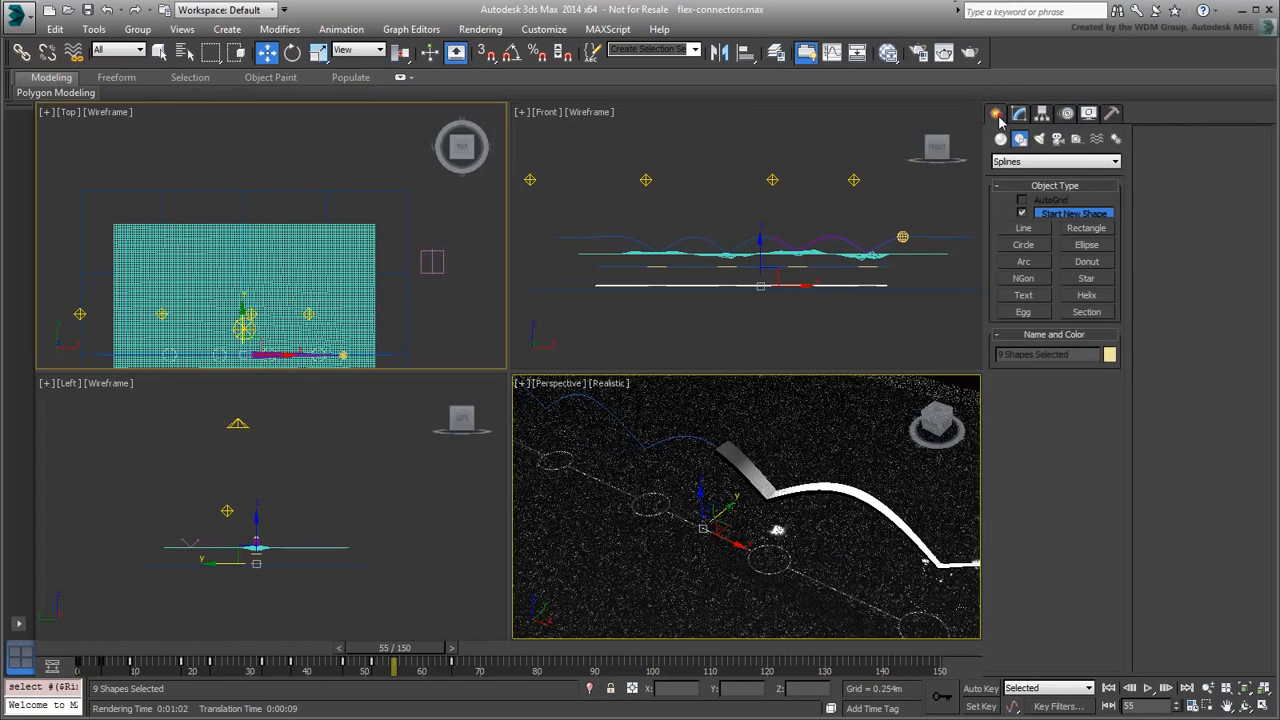
click(1001, 139)
click(1085, 282)
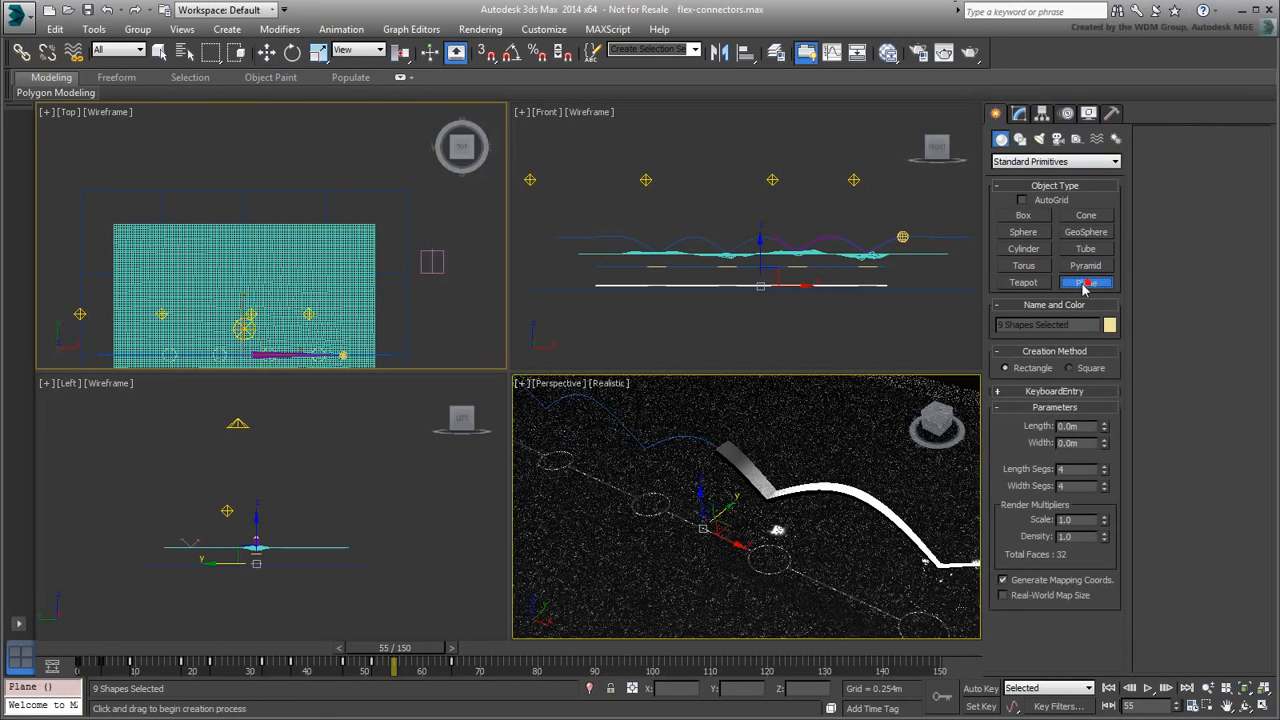
drag(113, 224, 376, 165)
Step: Review the existing material nodes in the Slate Material Editor for the new plane, and close the editor
key(m)
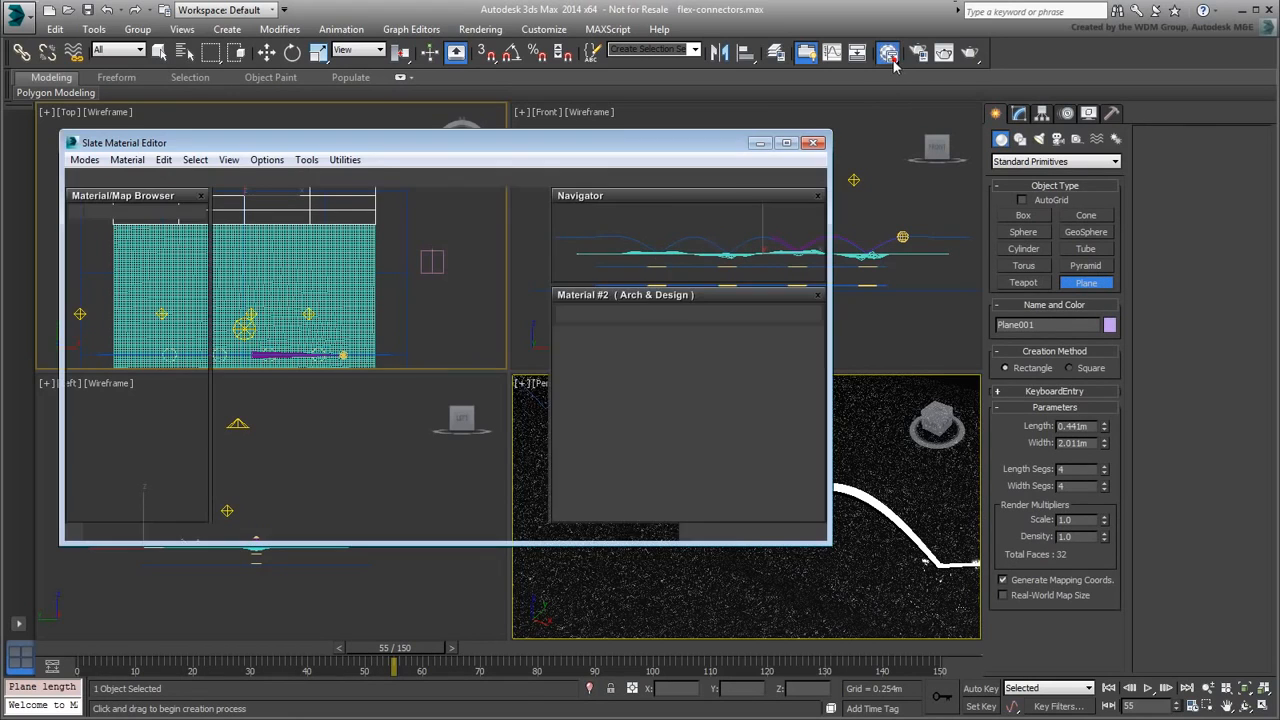
middle_drag(470, 323, 308, 341)
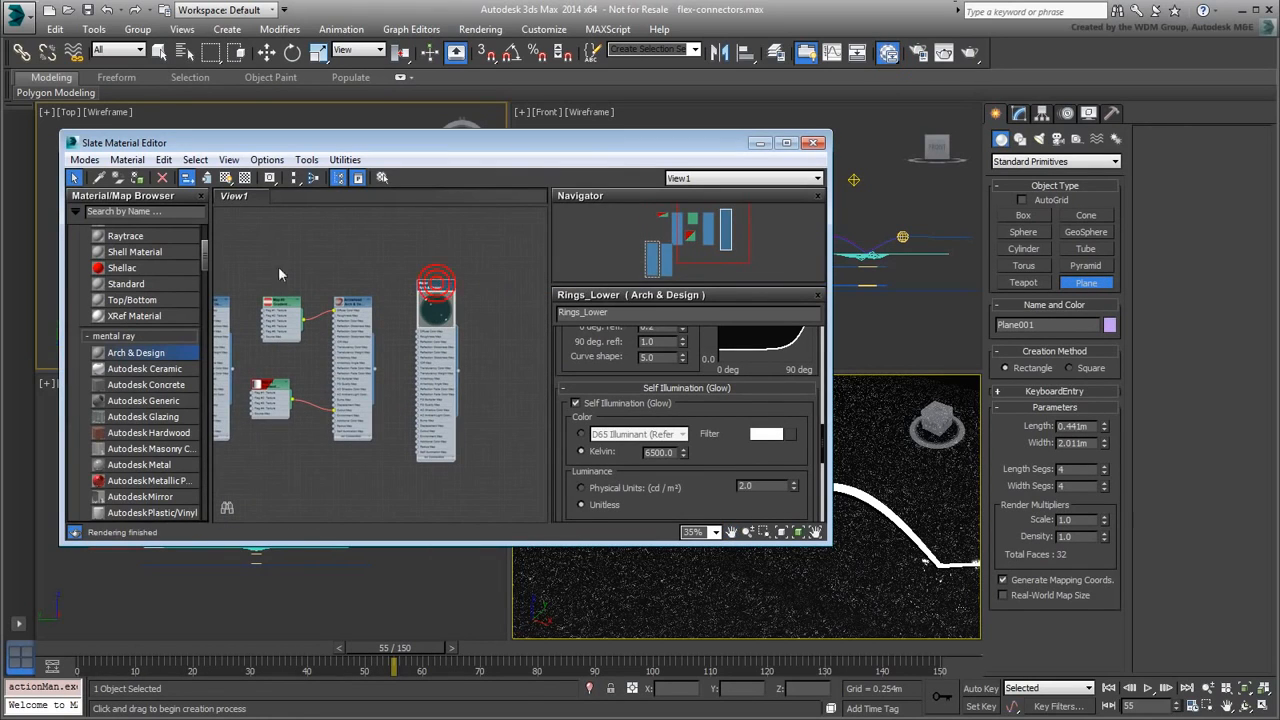
click(815, 145)
Step: Render the perspective view at frame 55 with the new plane in the scene
click(777, 471)
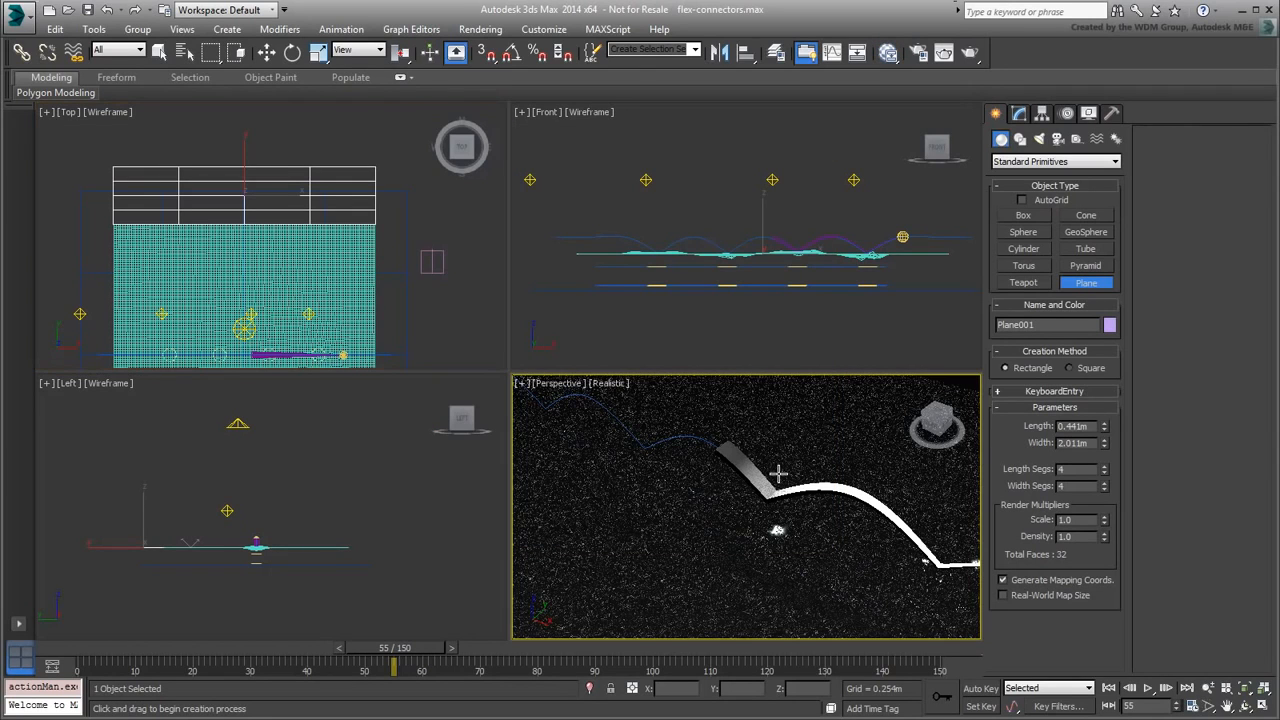
click(970, 55)
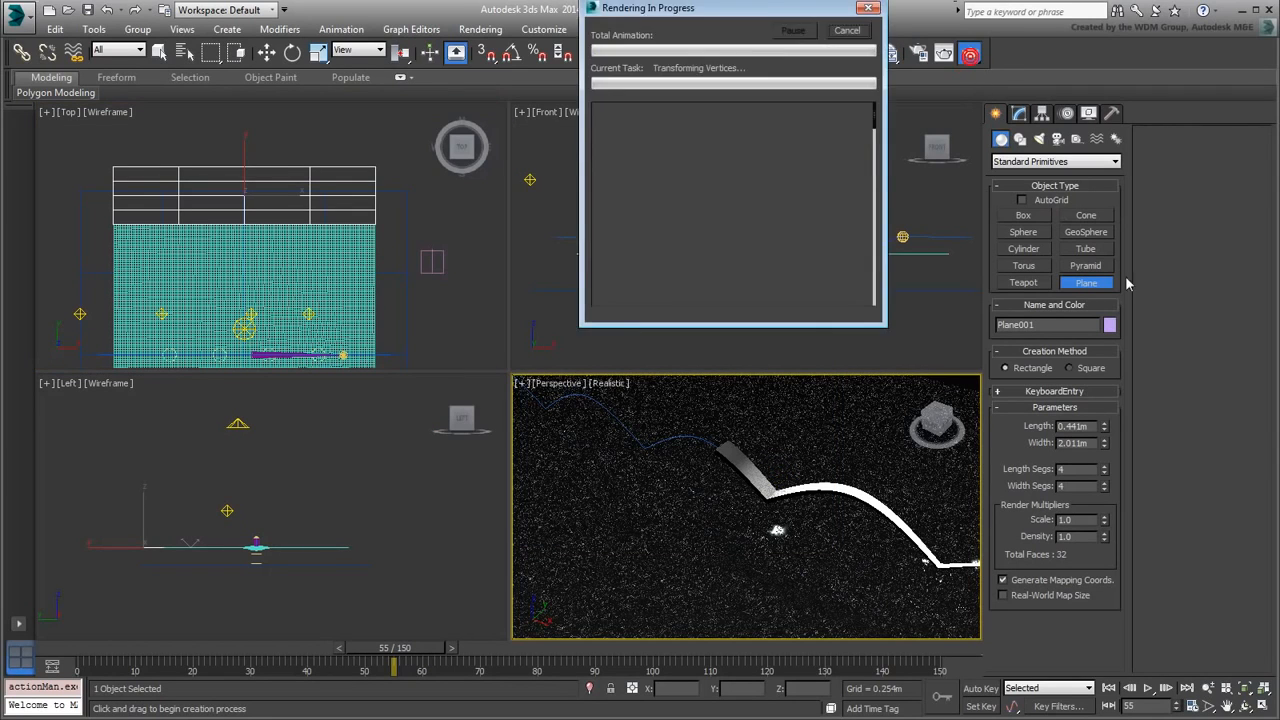